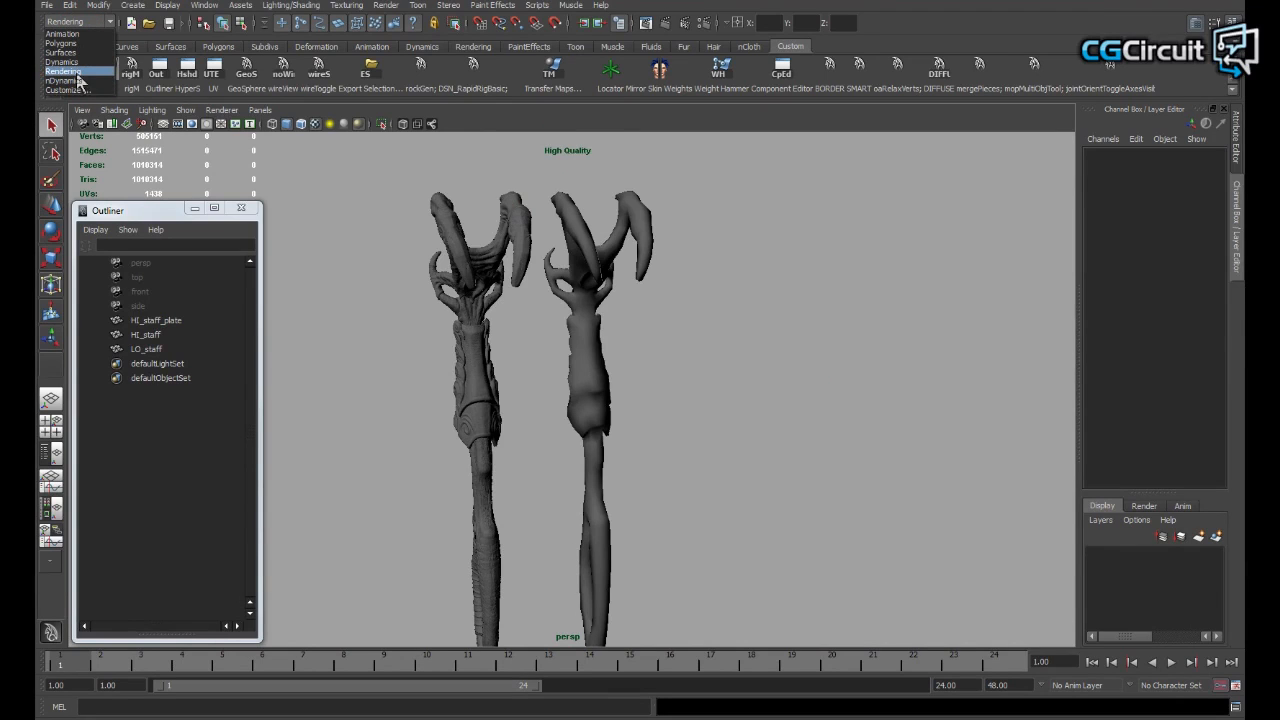
Step: Open the Transfer Maps tool and place its window beside the two staff models
{"action": "left_click", "coordinate": [291, 5]}
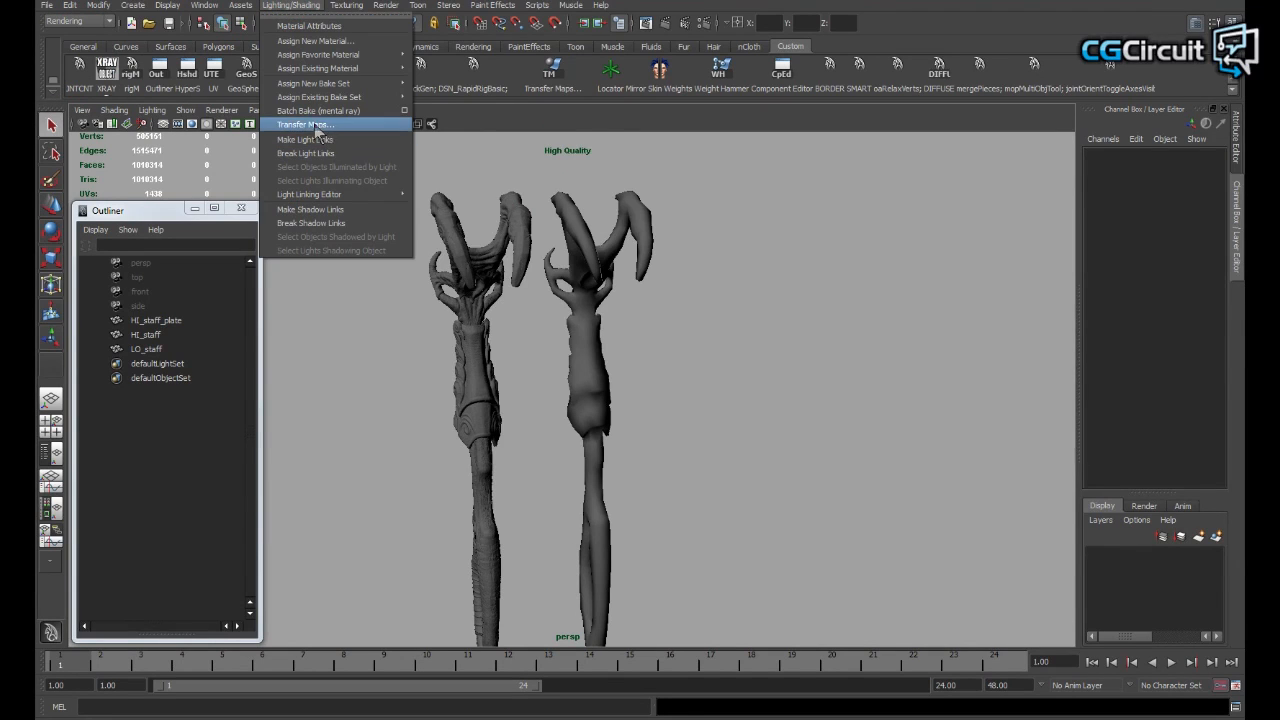
{"action": "left_click", "coordinate": [612, 116]}
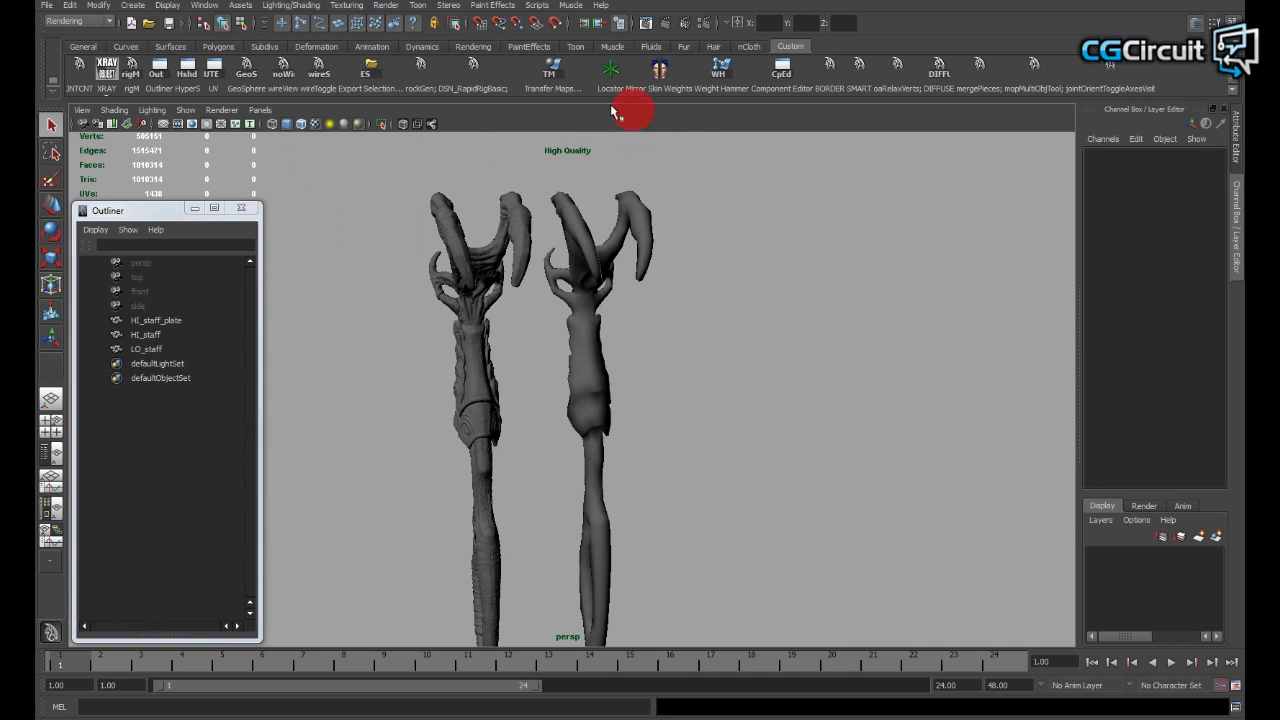
{"action": "left_click", "coordinate": [553, 75]}
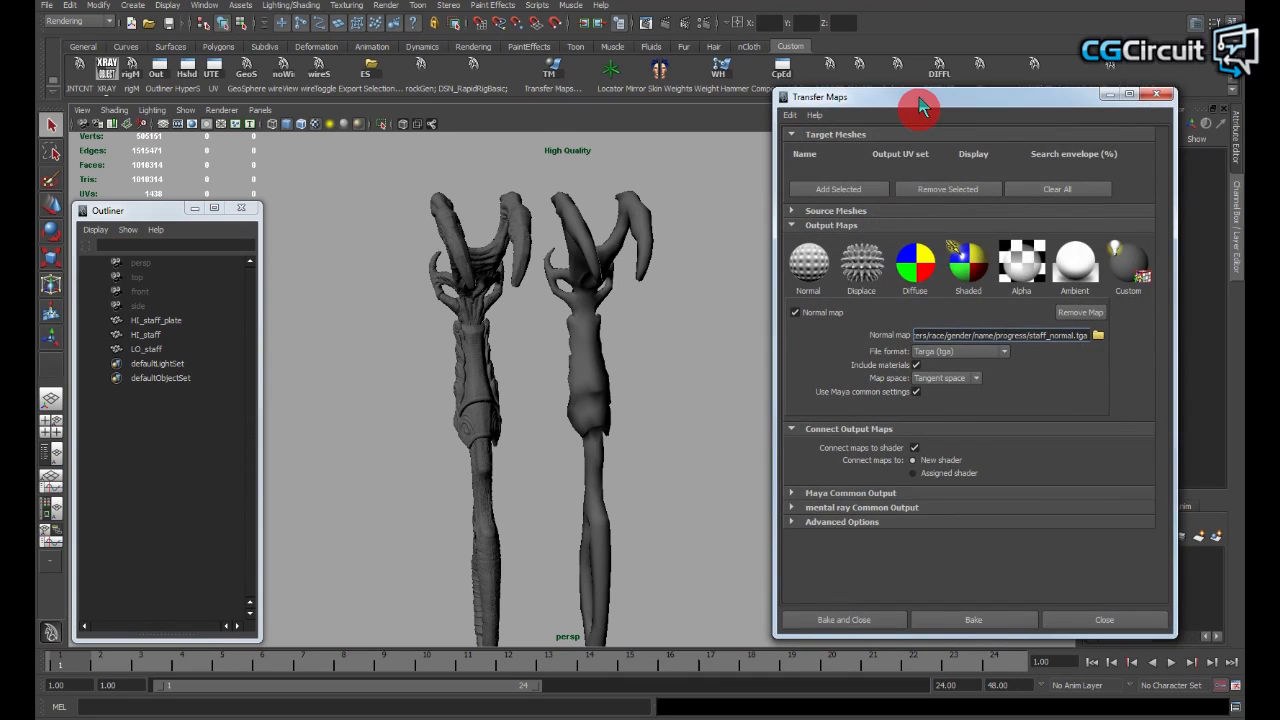
{"action": "left_click_drag", "start_coordinate": [925, 104], "coordinate": [915, 108]}
{"action": "left_click", "coordinate": [782, 230]}
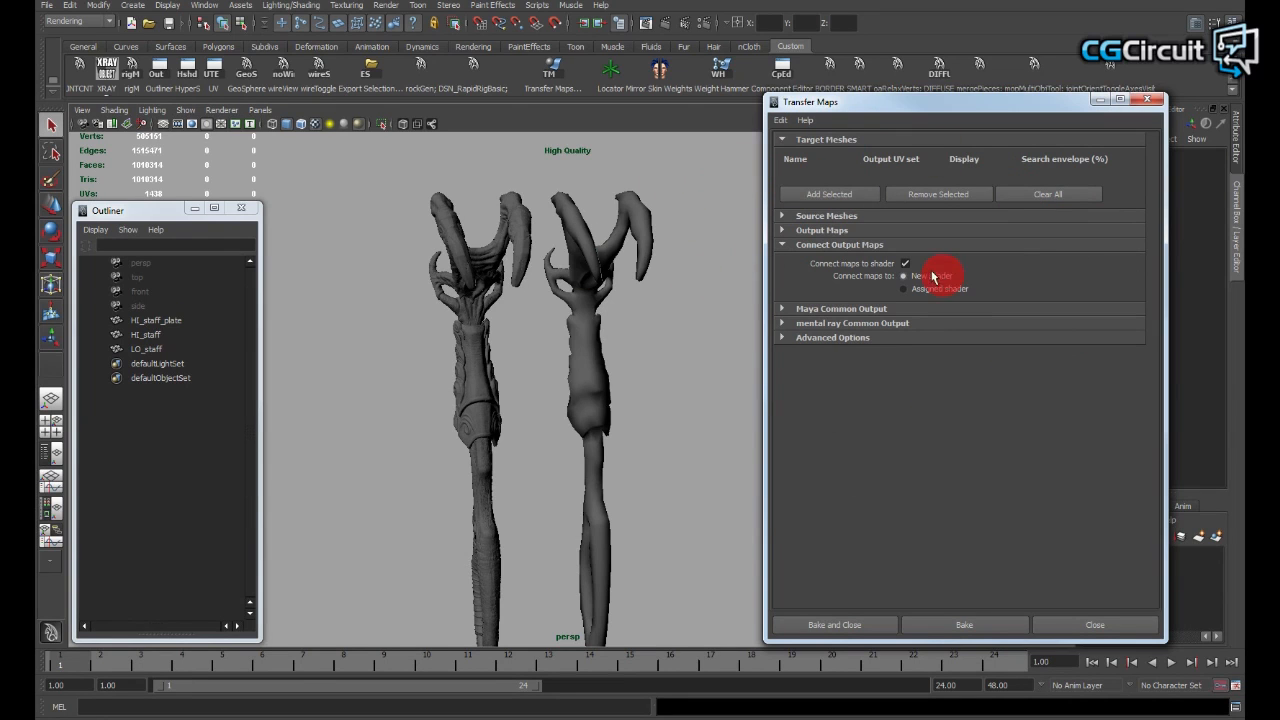
{"action": "left_click_drag", "start_coordinate": [658, 320], "coordinate": [617, 334], "text": "alt"}
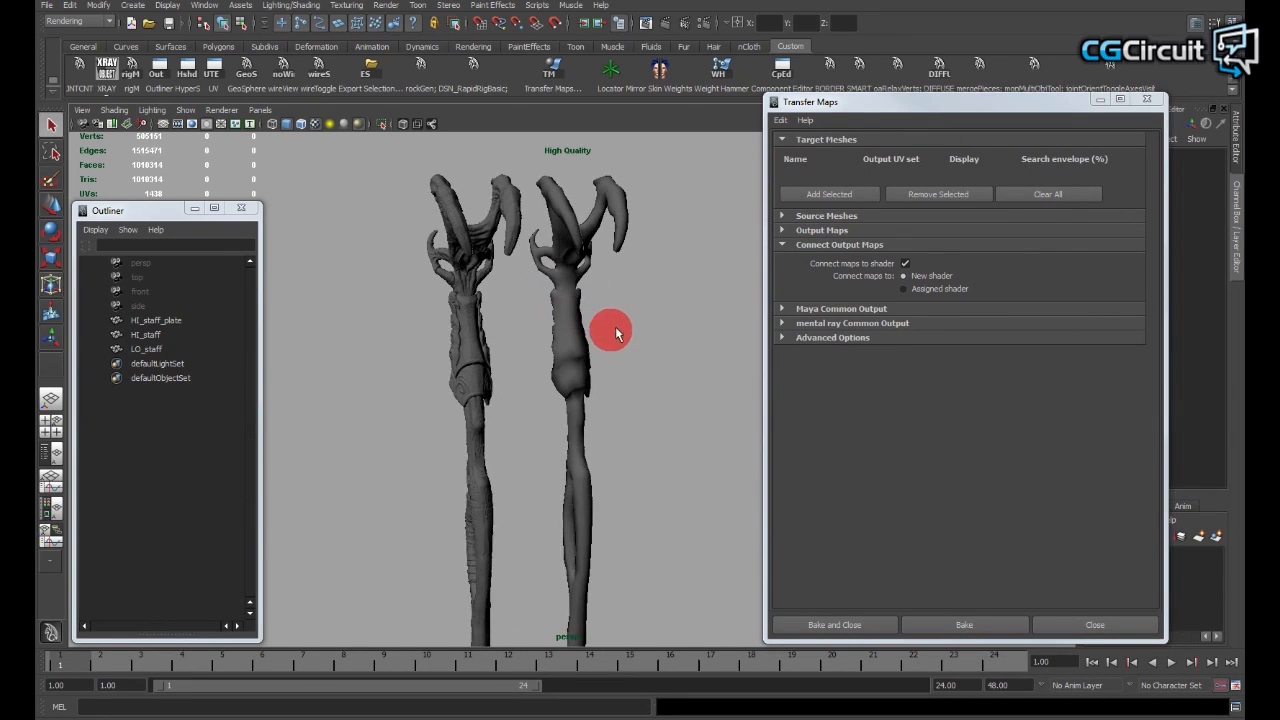
{"action": "middle_click_drag", "start_coordinate": [606, 314], "coordinate": [578, 338], "text": "alt"}
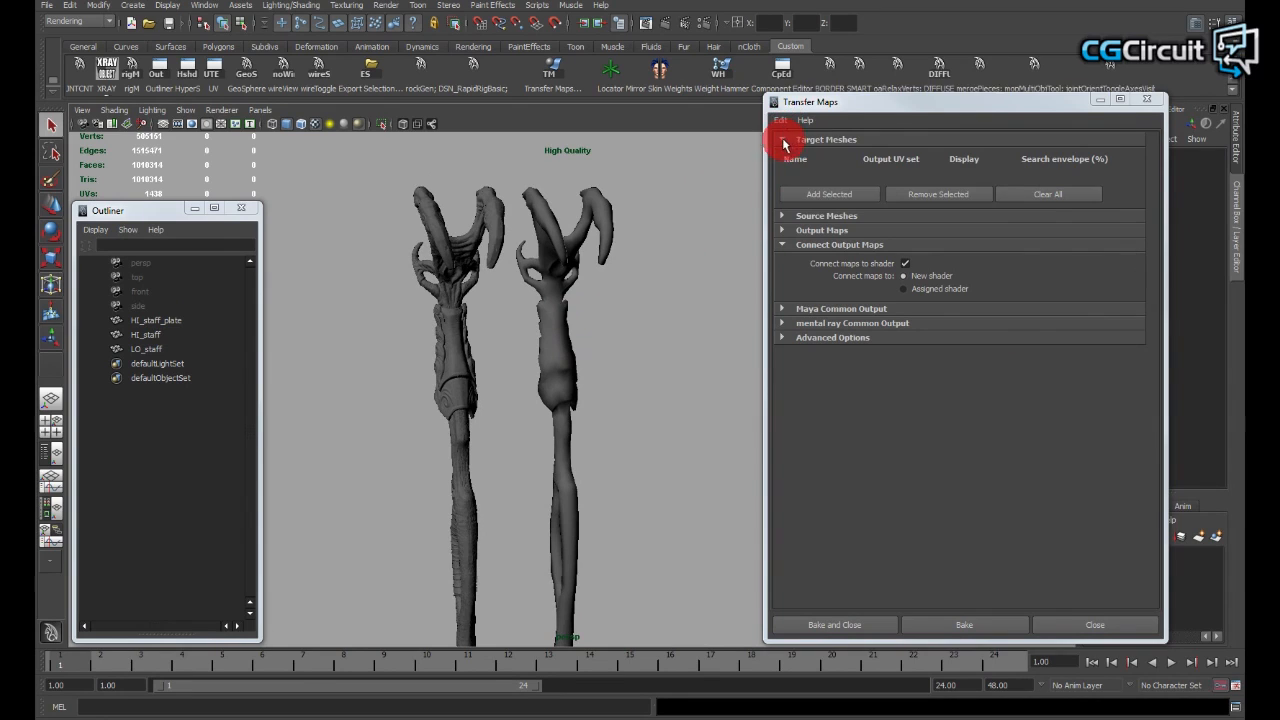
{"action": "left_click", "coordinate": [818, 140]}
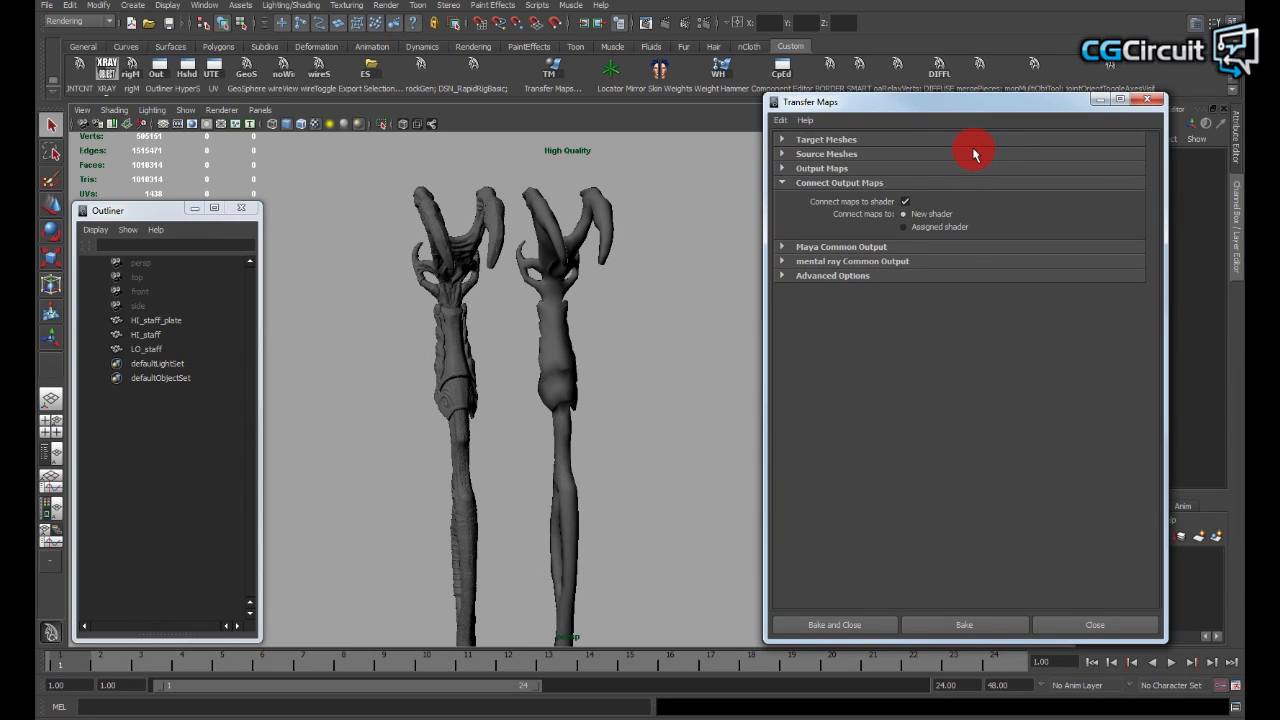
{"action": "left_click_drag", "start_coordinate": [957, 113], "coordinate": [941, 124]}
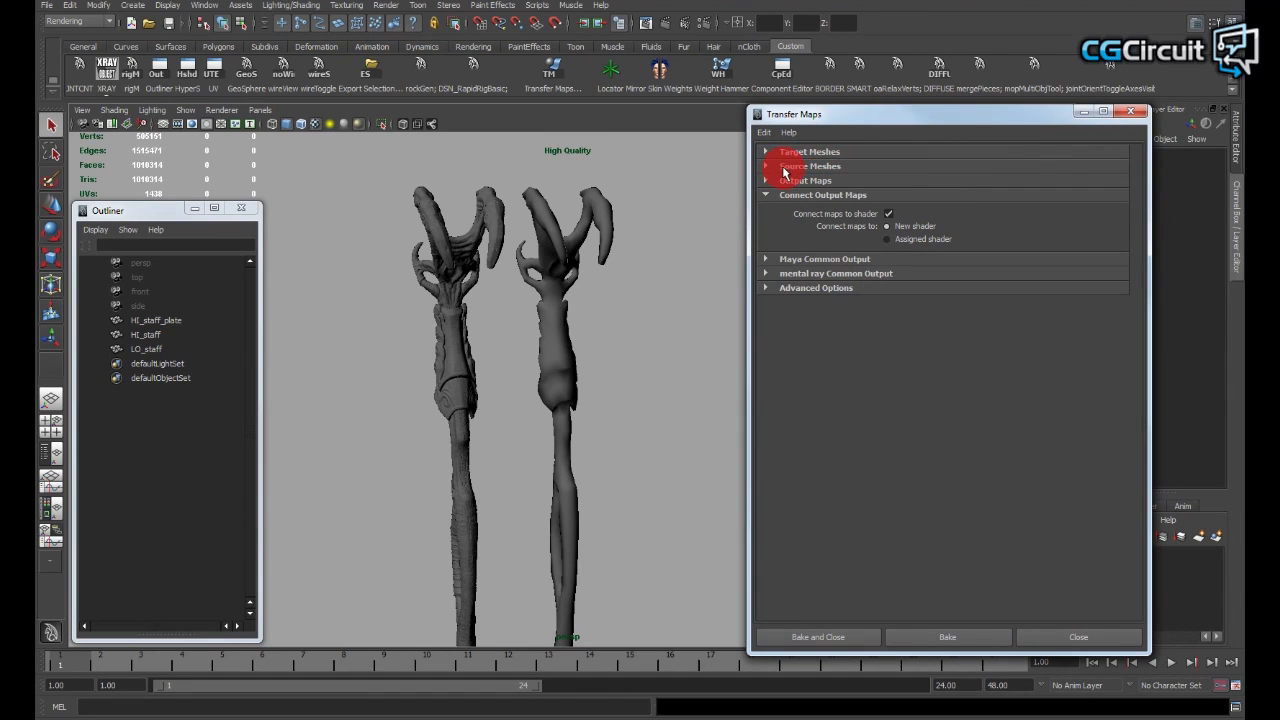
{"action": "left_click", "coordinate": [997, 167]}
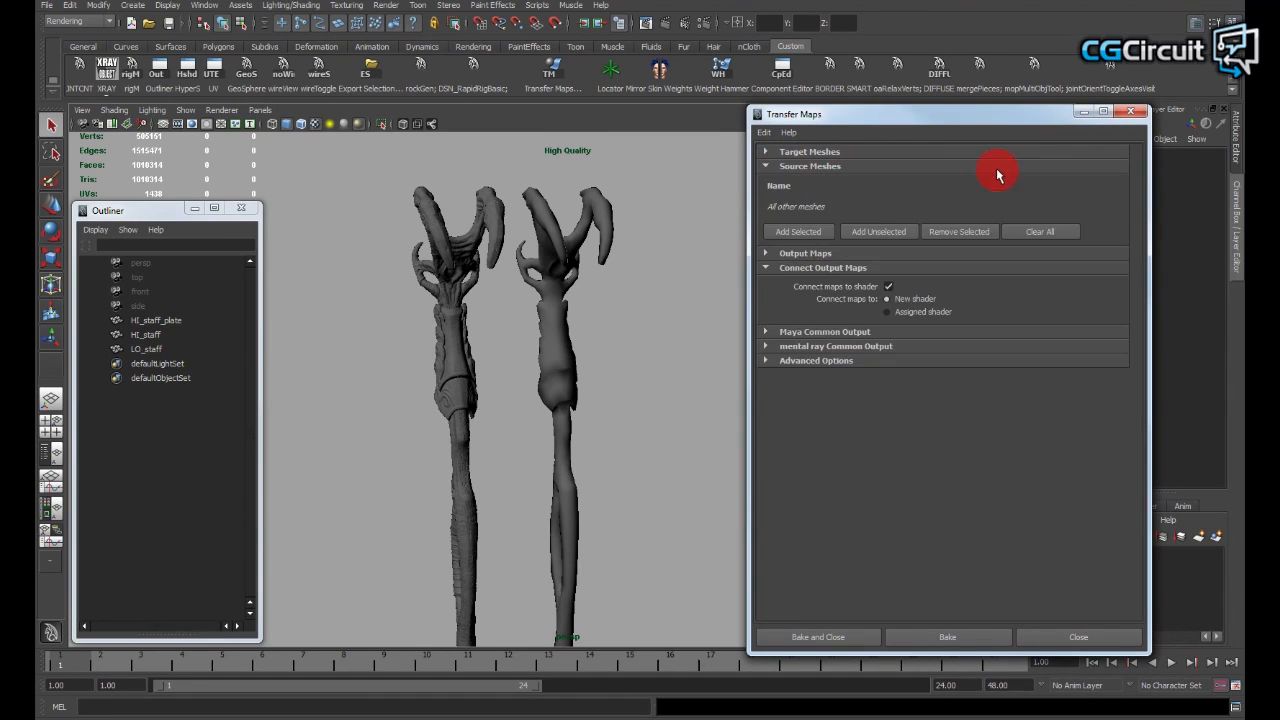
{"action": "left_click", "coordinate": [768, 167]}
Step: Expand the target and source mesh sections and add the low-poly LO_staff as the target mesh
{"action": "left_click", "coordinate": [768, 152]}
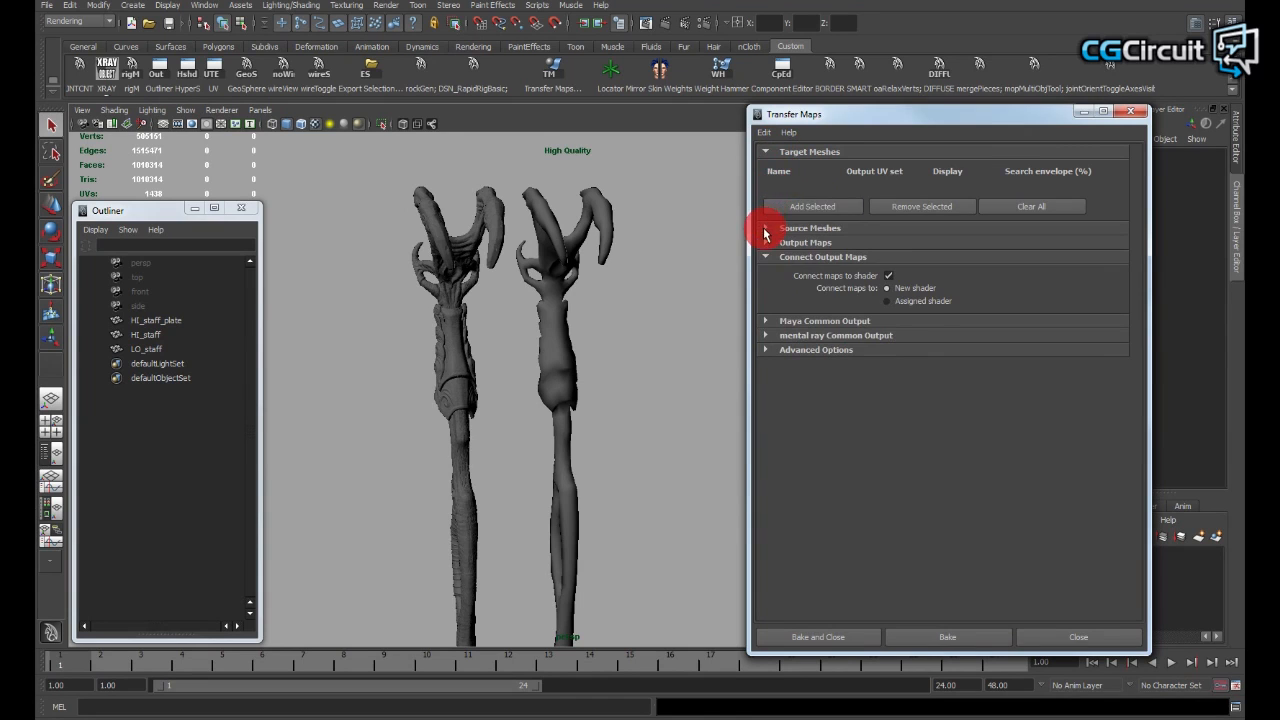
{"action": "left_click", "coordinate": [766, 233]}
{"action": "left_click", "coordinate": [586, 214]}
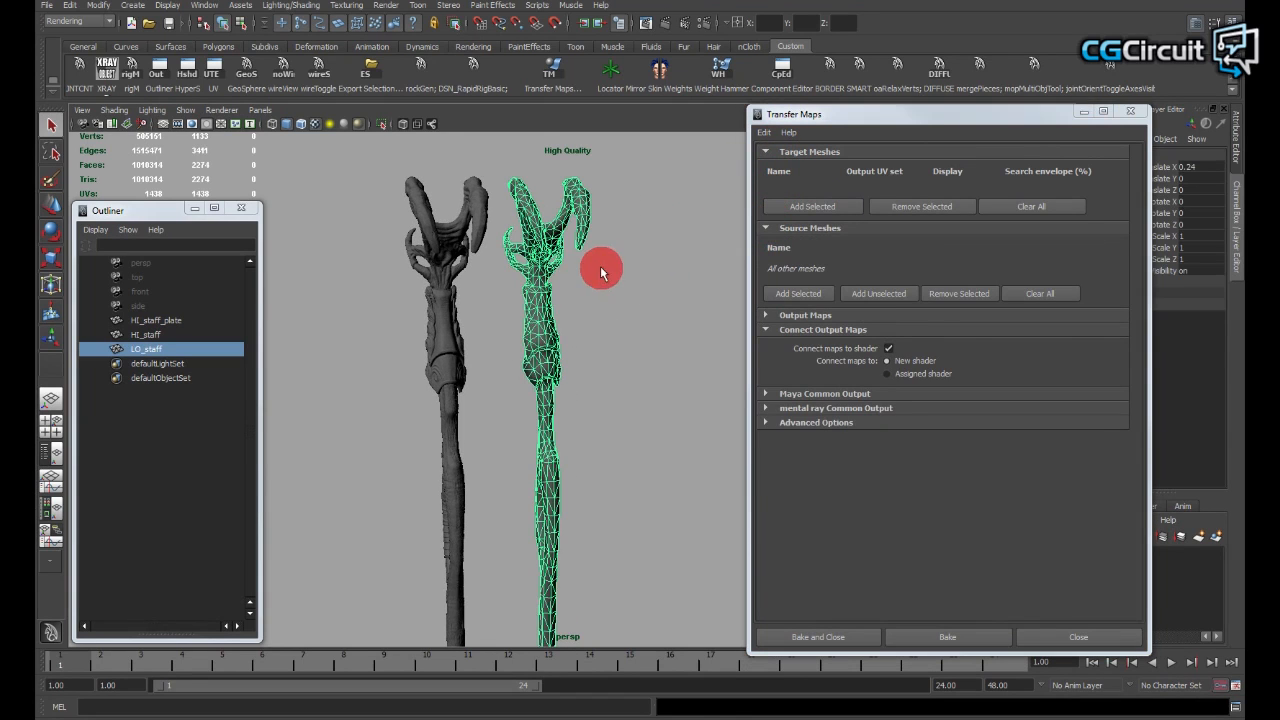
{"action": "mouse_move", "coordinate": [586, 271]}
{"action": "left_mouse_down", "text": "alt"}
{"action": "mouse_move", "coordinate": [606, 280]}
{"action": "mouse_move", "coordinate": [583, 277]}
{"action": "left_mouse_up", "text": "alt"}
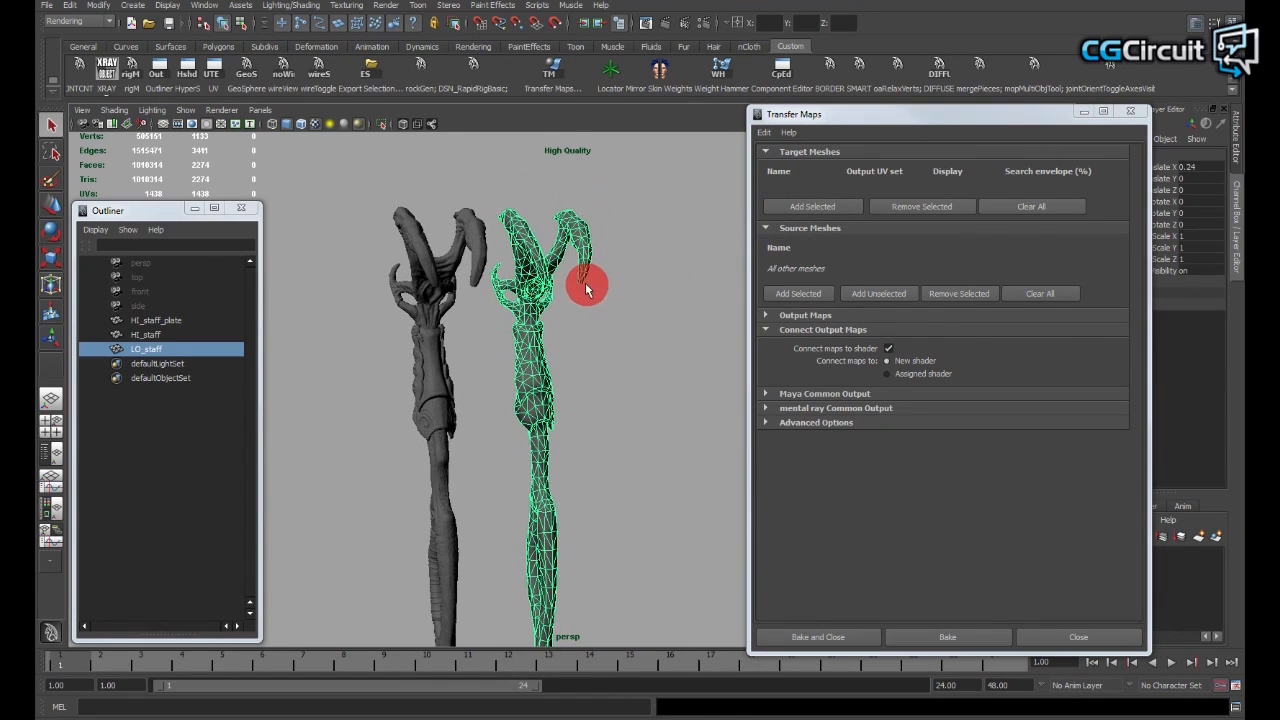
{"action": "left_click", "coordinate": [806, 206]}
Step: Add the high-poly meshes HI_staff_plate and HI_staff as the source meshes
{"action": "left_click_drag", "start_coordinate": [594, 320], "coordinate": [540, 320], "text": "alt"}
{"action": "left_click_drag", "start_coordinate": [409, 224], "coordinate": [507, 425]}
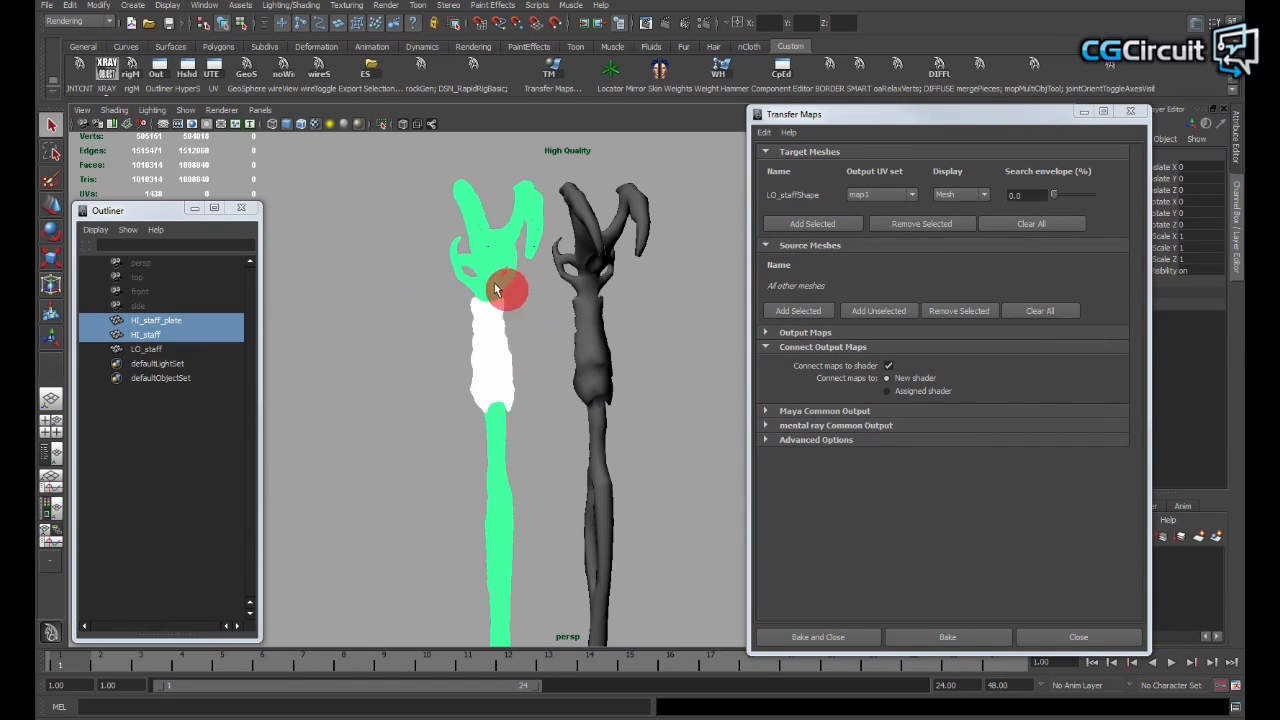
{"action": "left_click", "coordinate": [804, 312]}
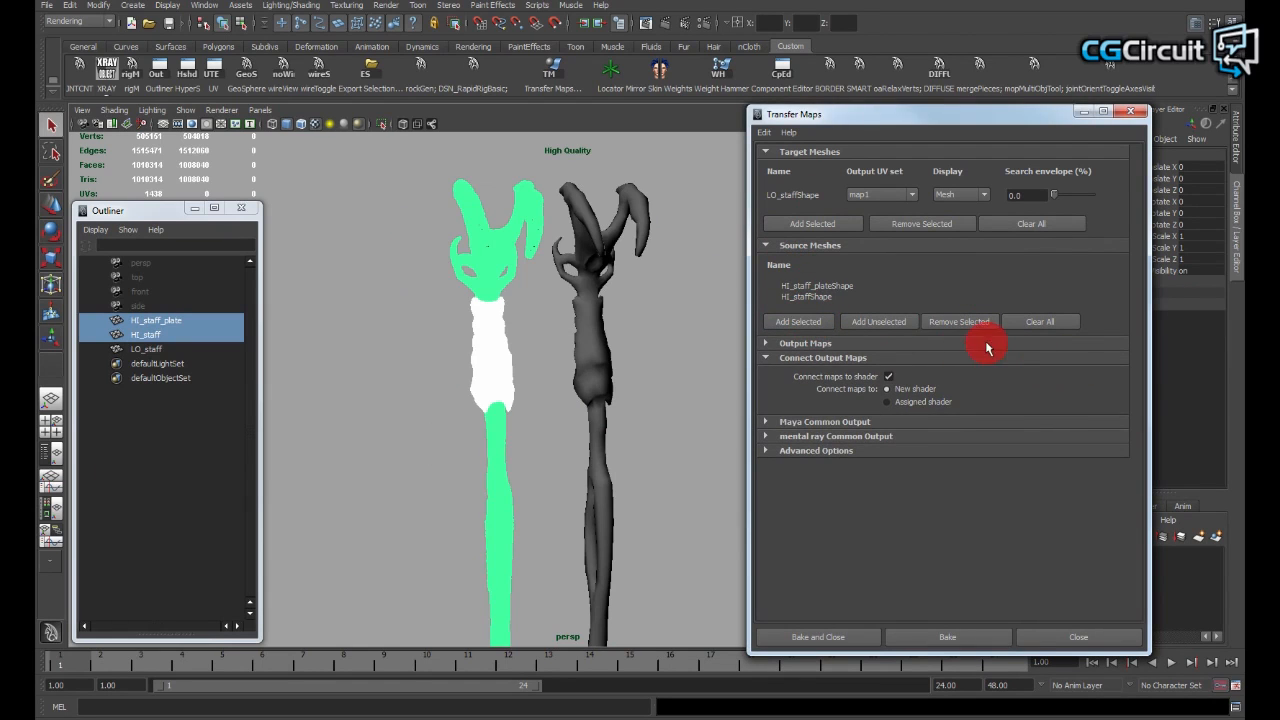
Step: Remove the existing output map and add a new Normal output map
{"action": "left_click", "coordinate": [771, 343]}
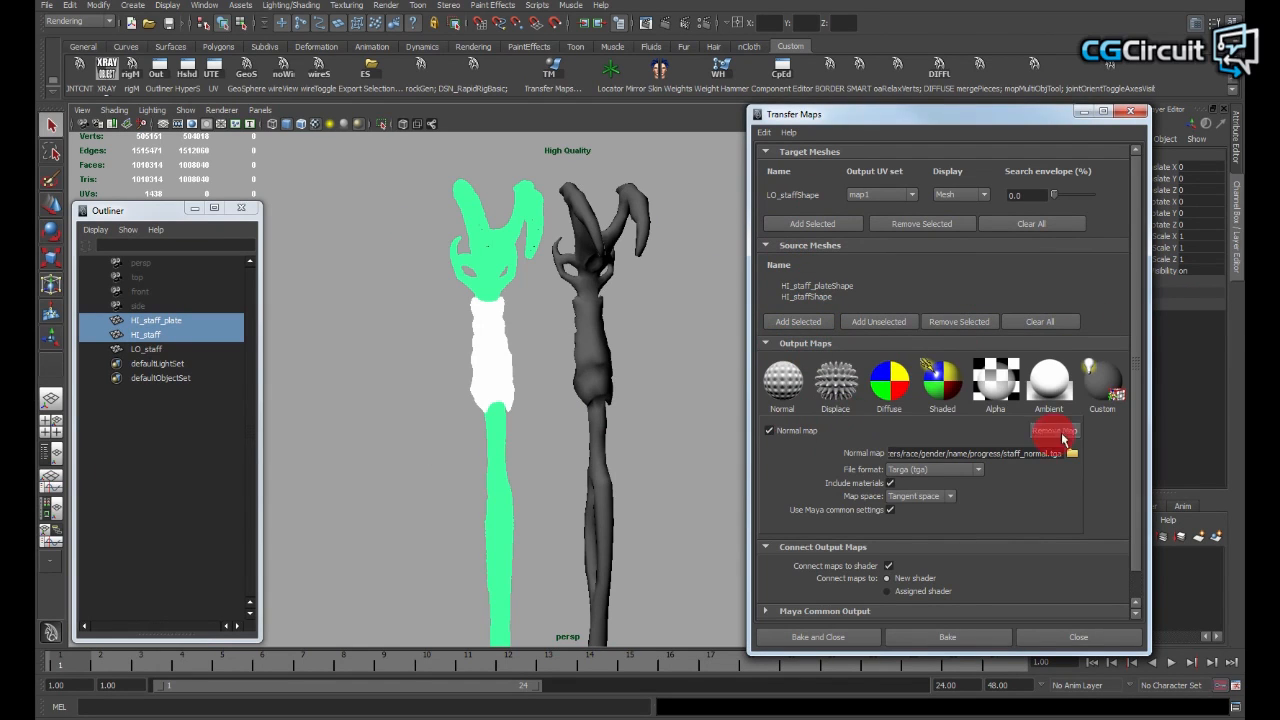
{"action": "left_click", "coordinate": [1060, 431]}
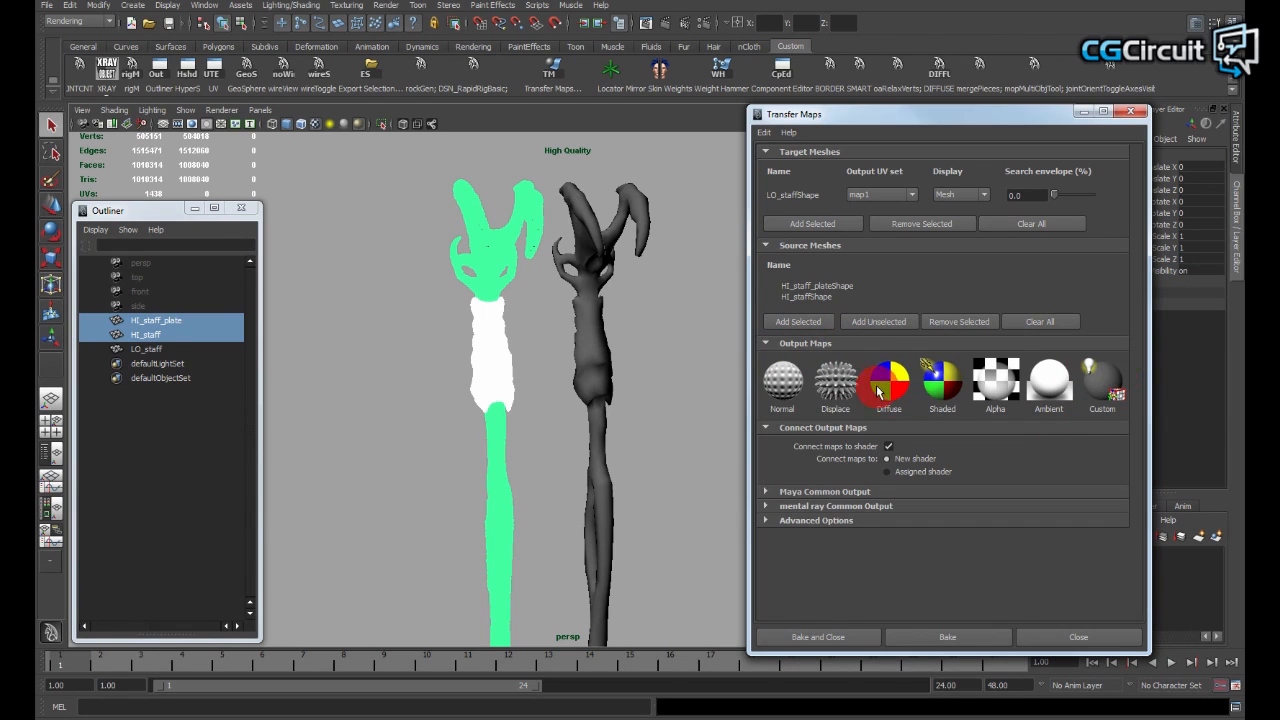
{"action": "left_click", "coordinate": [783, 385]}
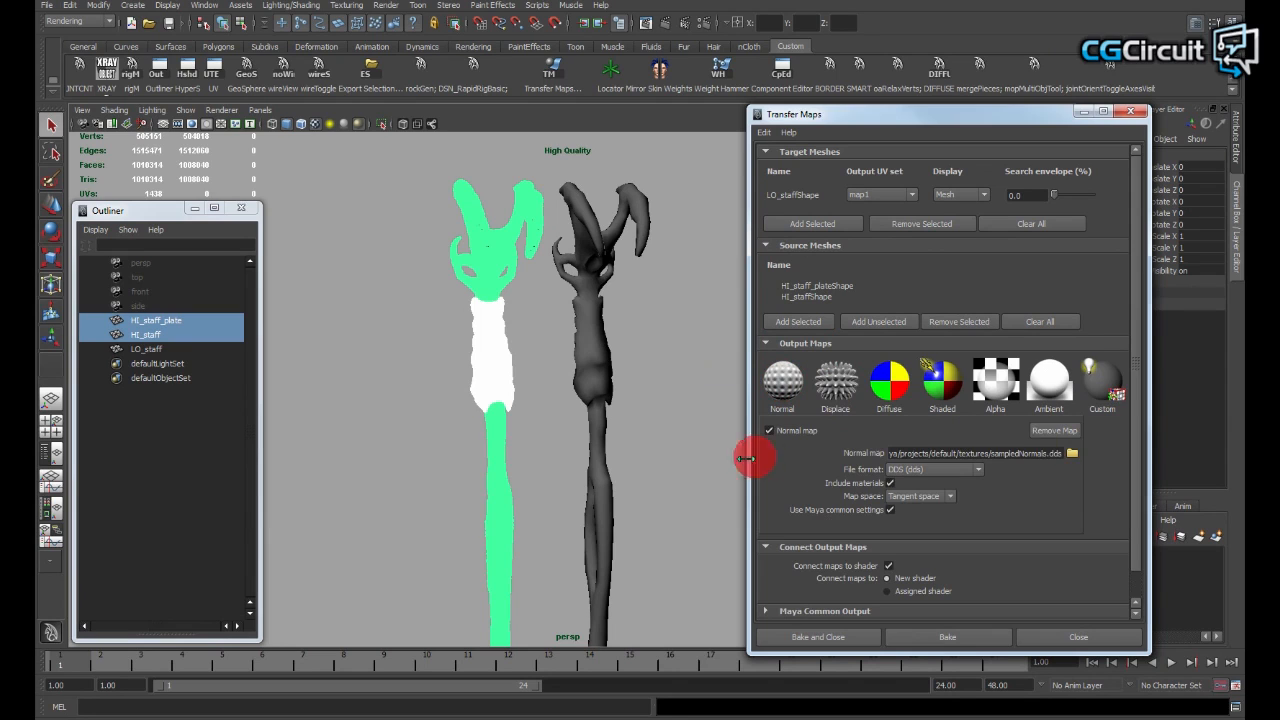
Step: Set the normal map's output to the Targa file staff_normal.tga in the progress folder, overwriting the existing file
{"action": "scroll", "coordinate": [860, 457], "scroll_direction": "down", "scroll_amount": 1}
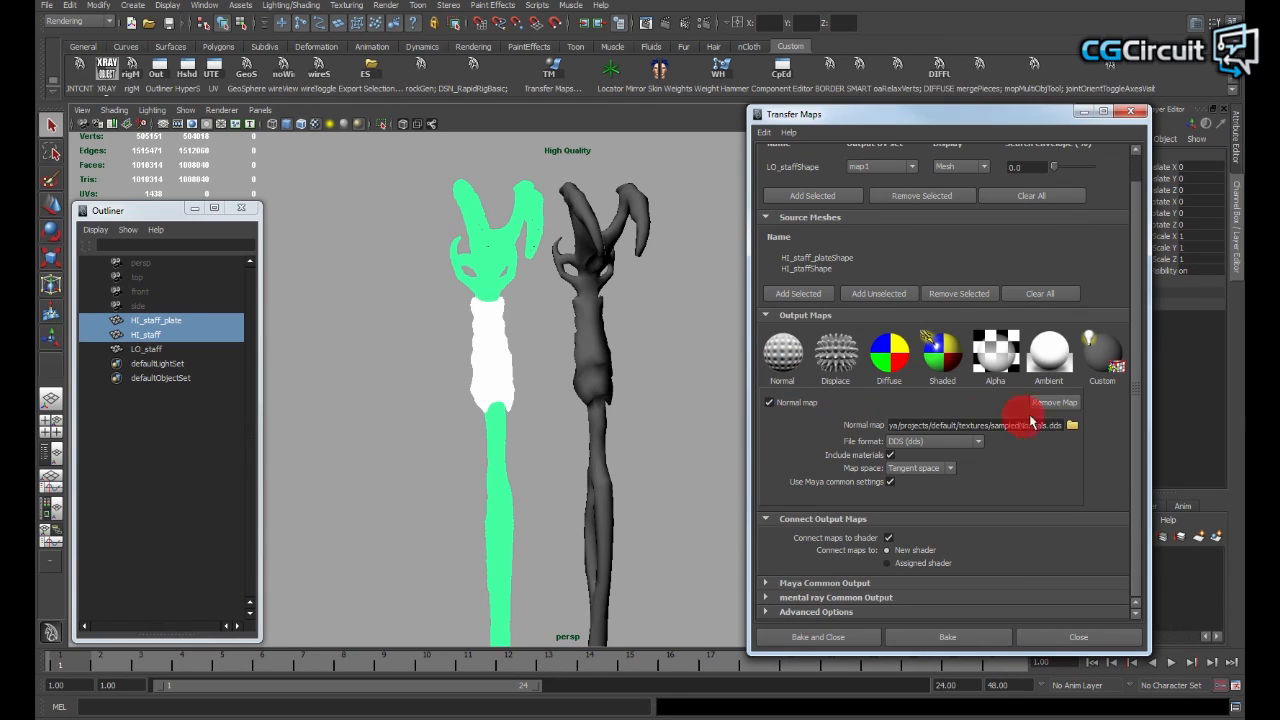
{"action": "left_click", "coordinate": [1073, 427]}
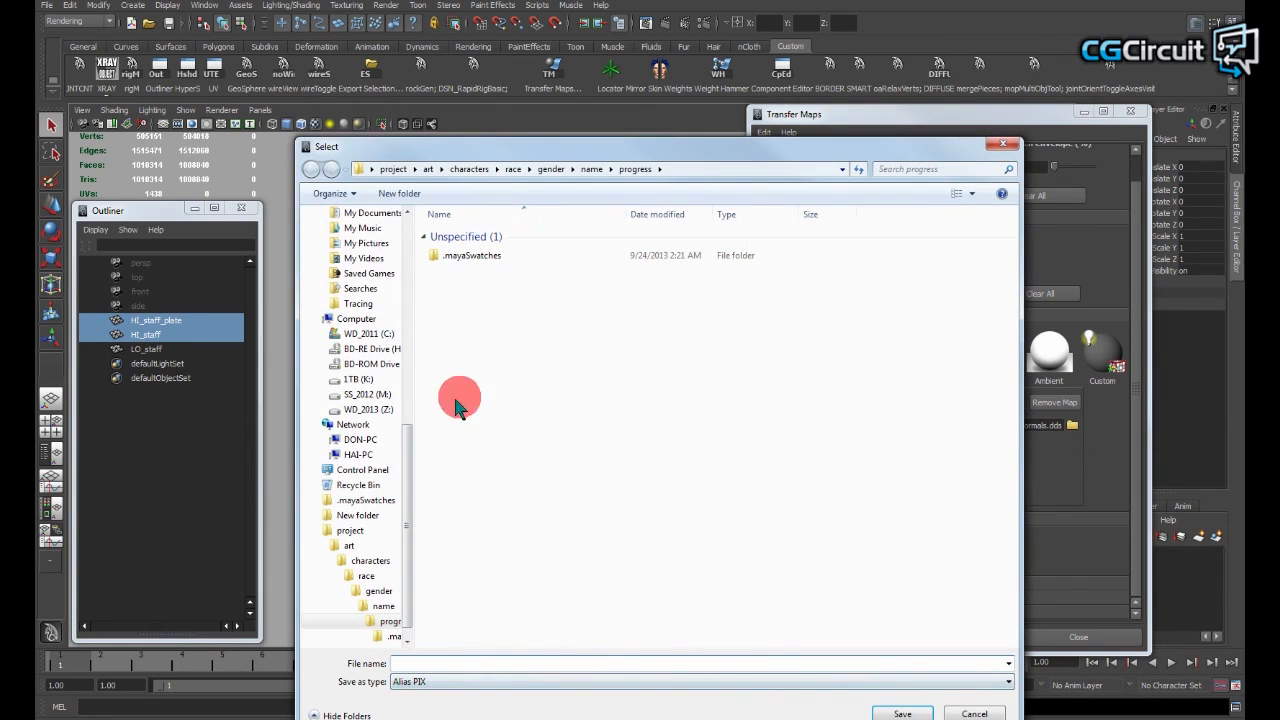
{"action": "left_click_drag", "start_coordinate": [420, 471], "coordinate": [414, 488]}
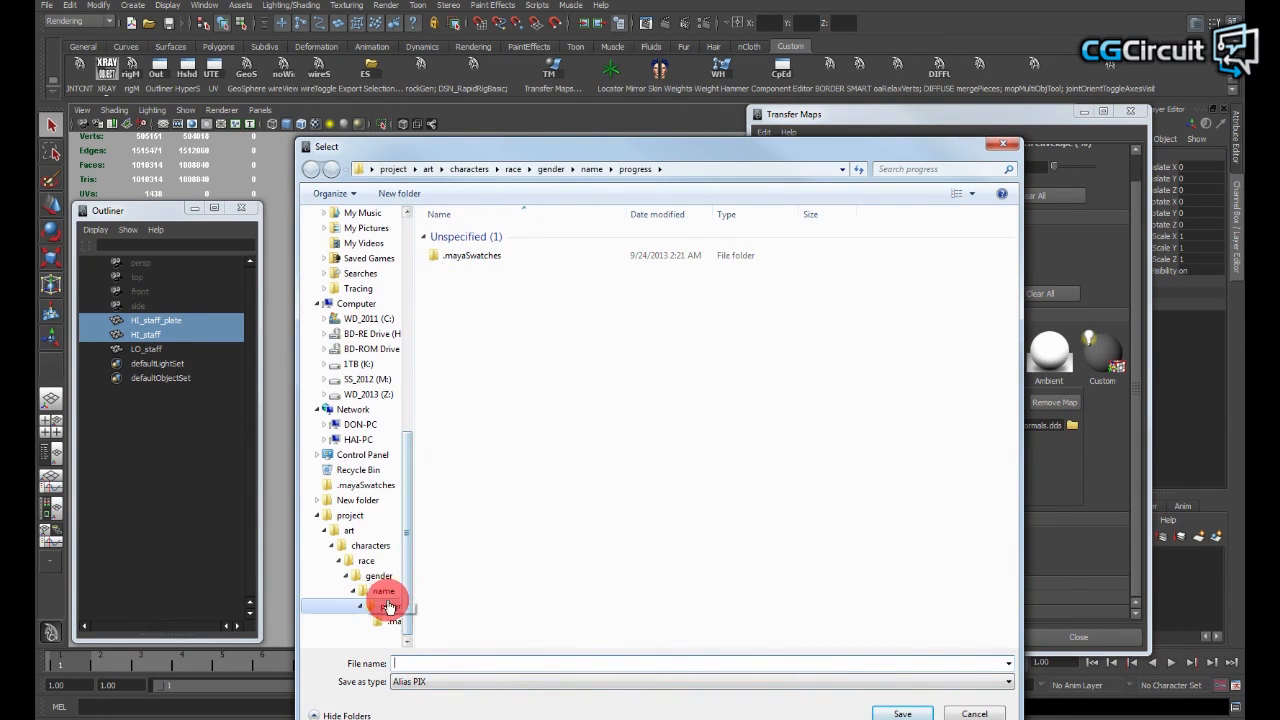
{"action": "left_click", "coordinate": [390, 606]}
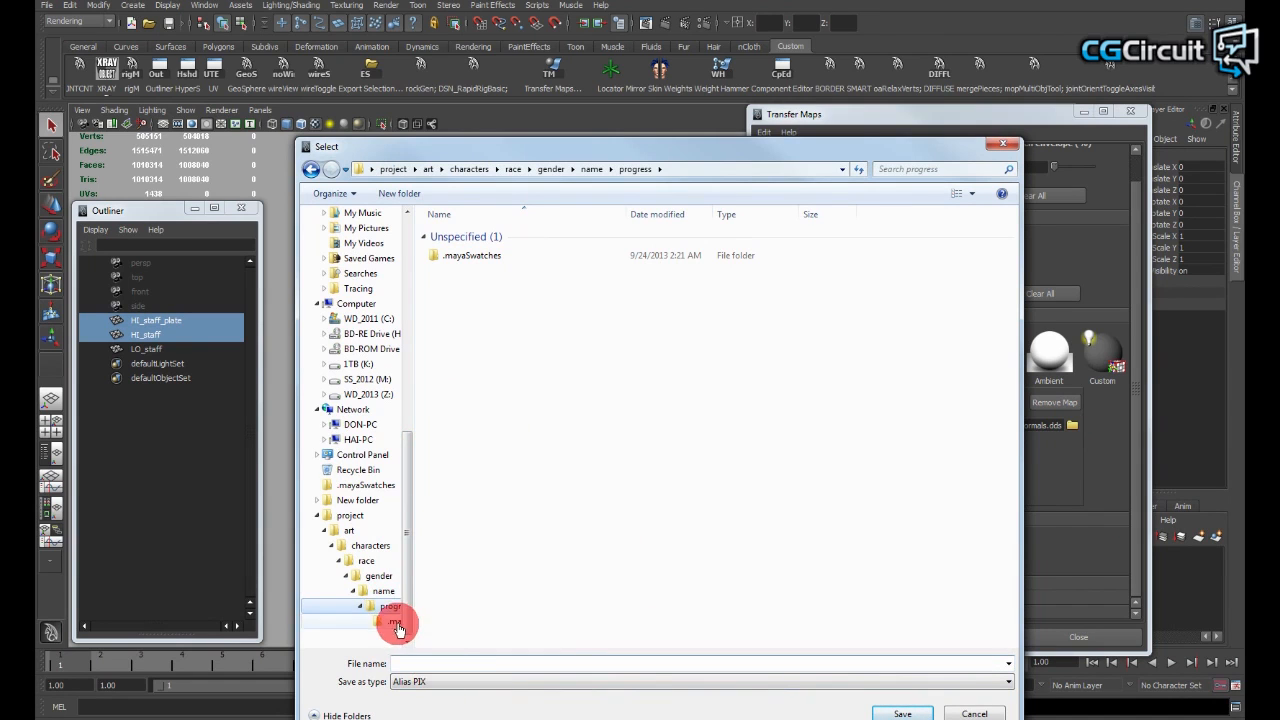
{"action": "left_click", "coordinate": [440, 682]}
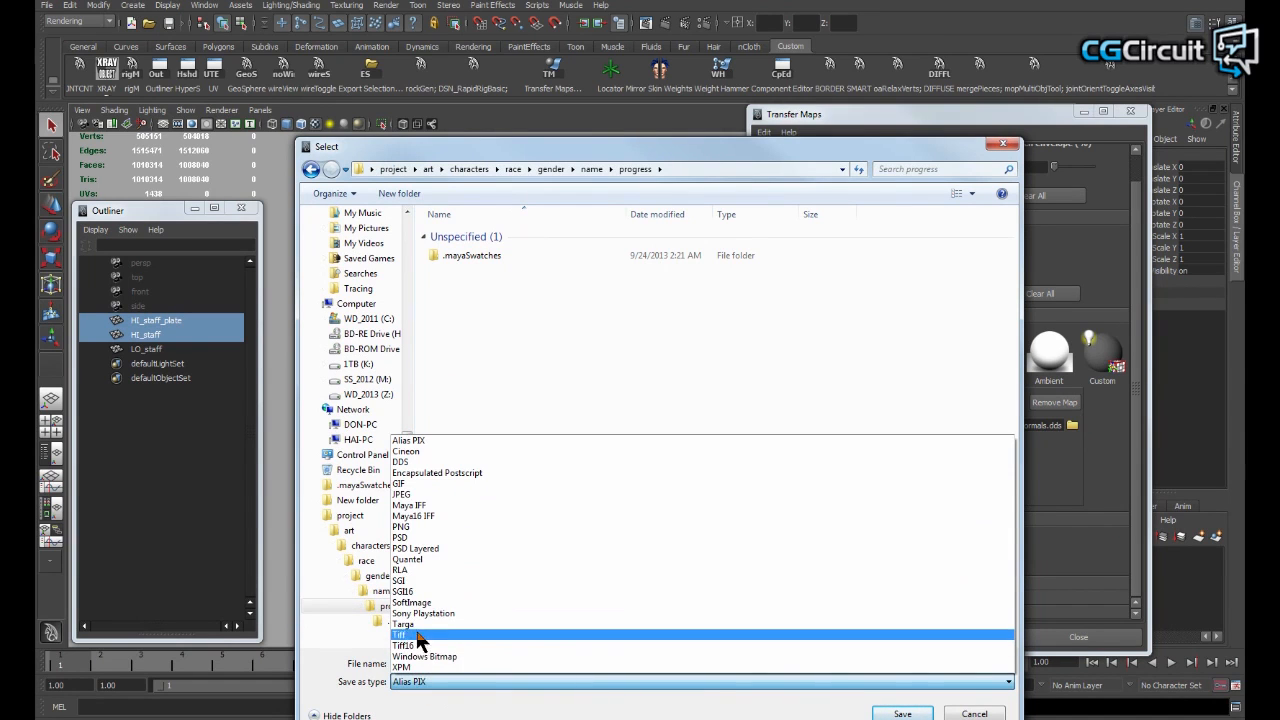
{"action": "left_click", "coordinate": [445, 658]}
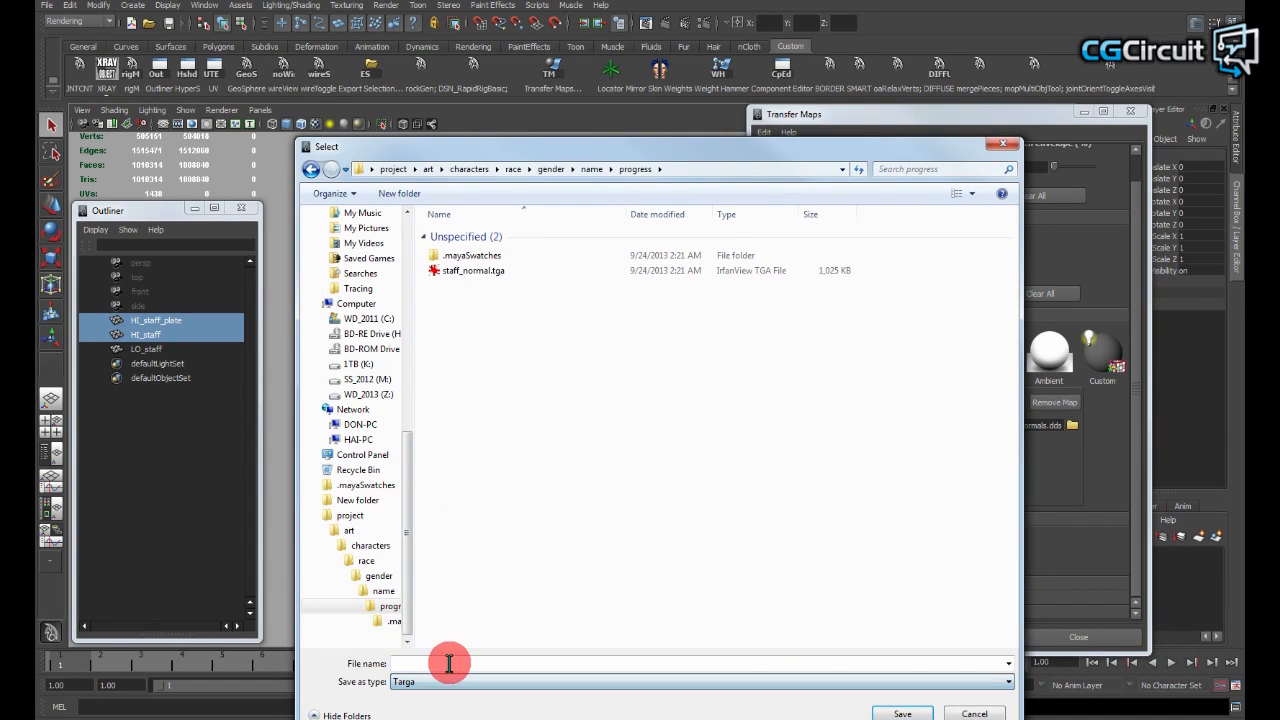
{"action": "left_click", "coordinate": [468, 271]}
{"action": "double_click", "coordinate": [471, 266]}
{"action": "left_click", "coordinate": [678, 371]}
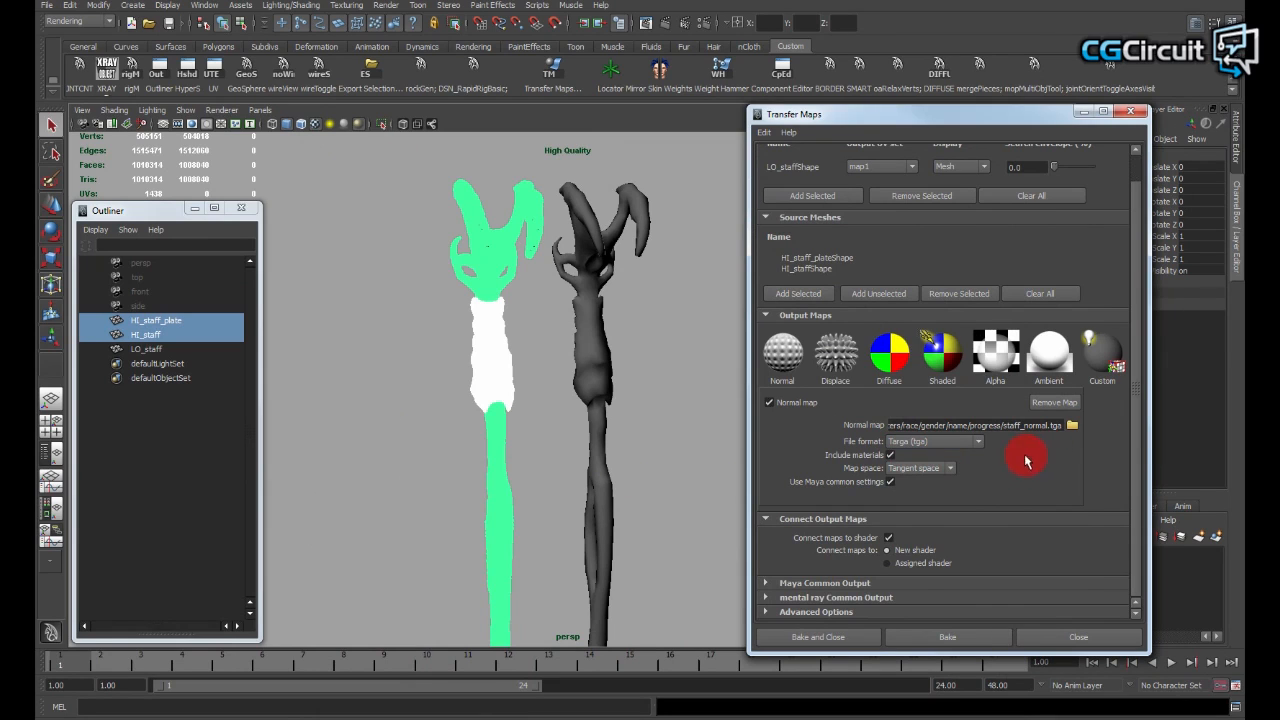
Step: Turn off Include materials for the normal map and review its map space options
{"action": "left_click", "coordinate": [890, 455]}
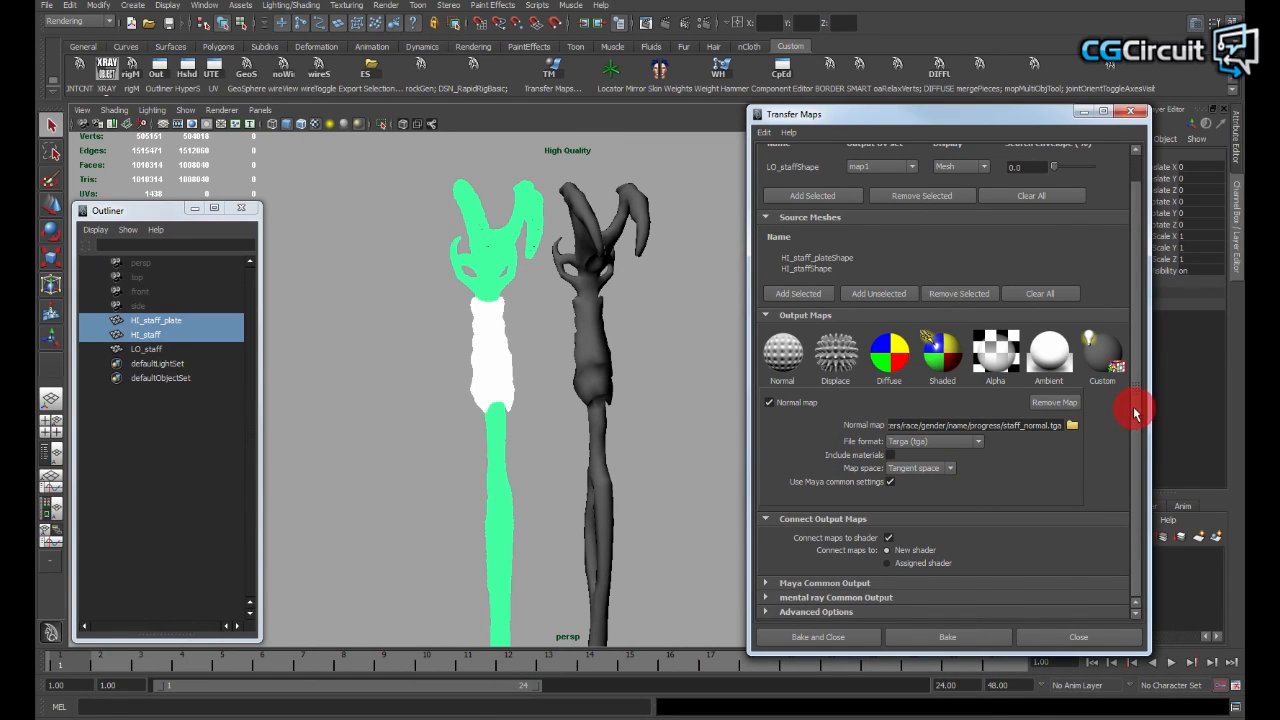
{"action": "left_click", "coordinate": [950, 469]}
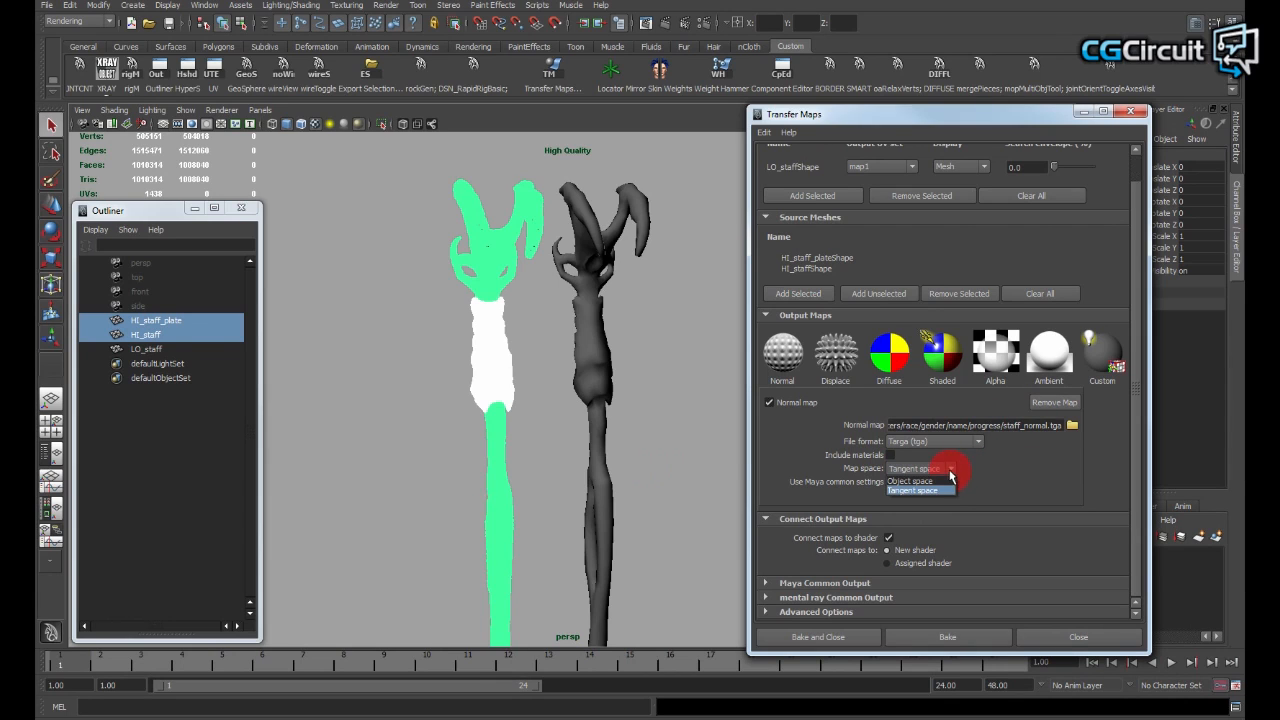
{"action": "left_click", "coordinate": [1013, 486]}
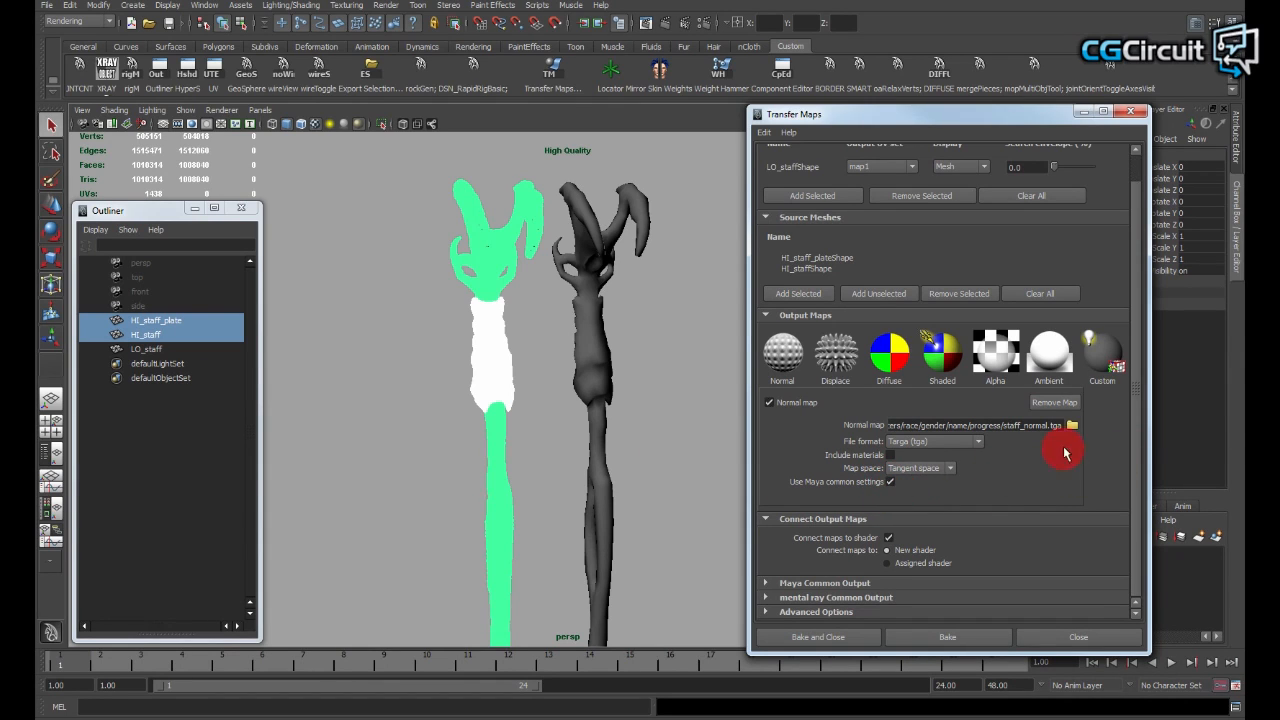
{"action": "left_click", "coordinate": [890, 483]}
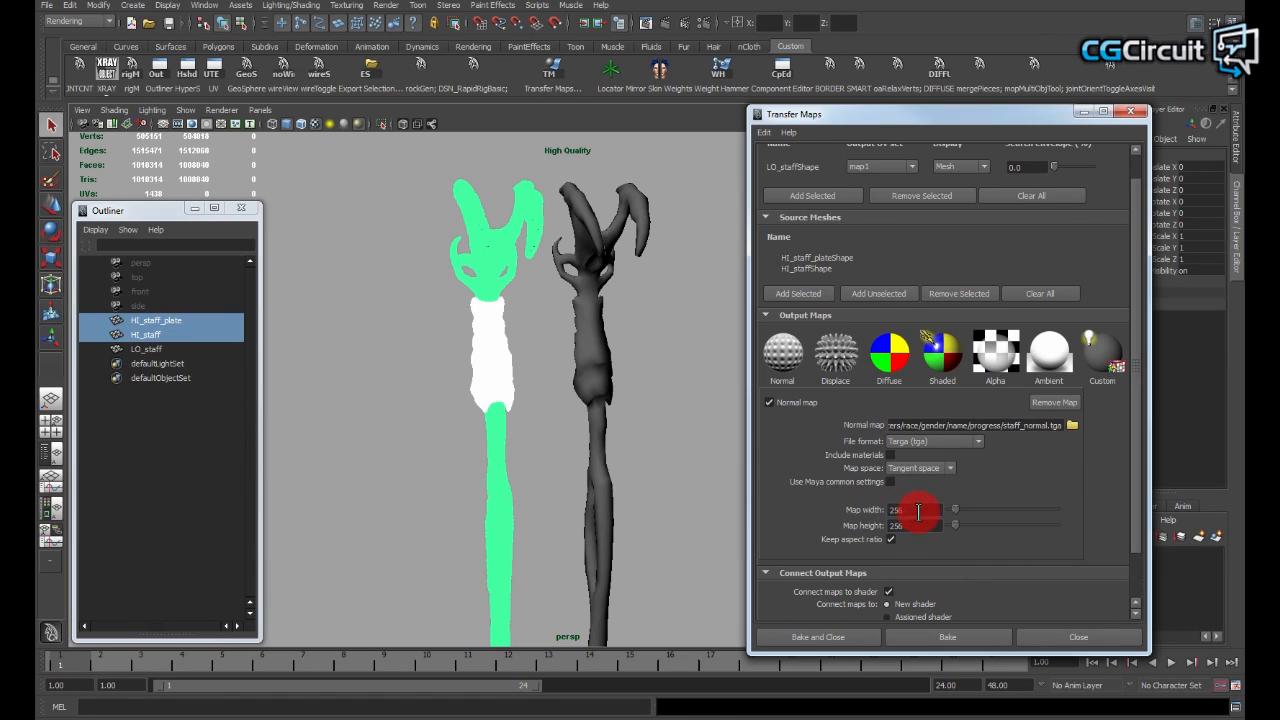
{"action": "left_click_drag", "start_coordinate": [905, 510], "coordinate": [880, 517]}
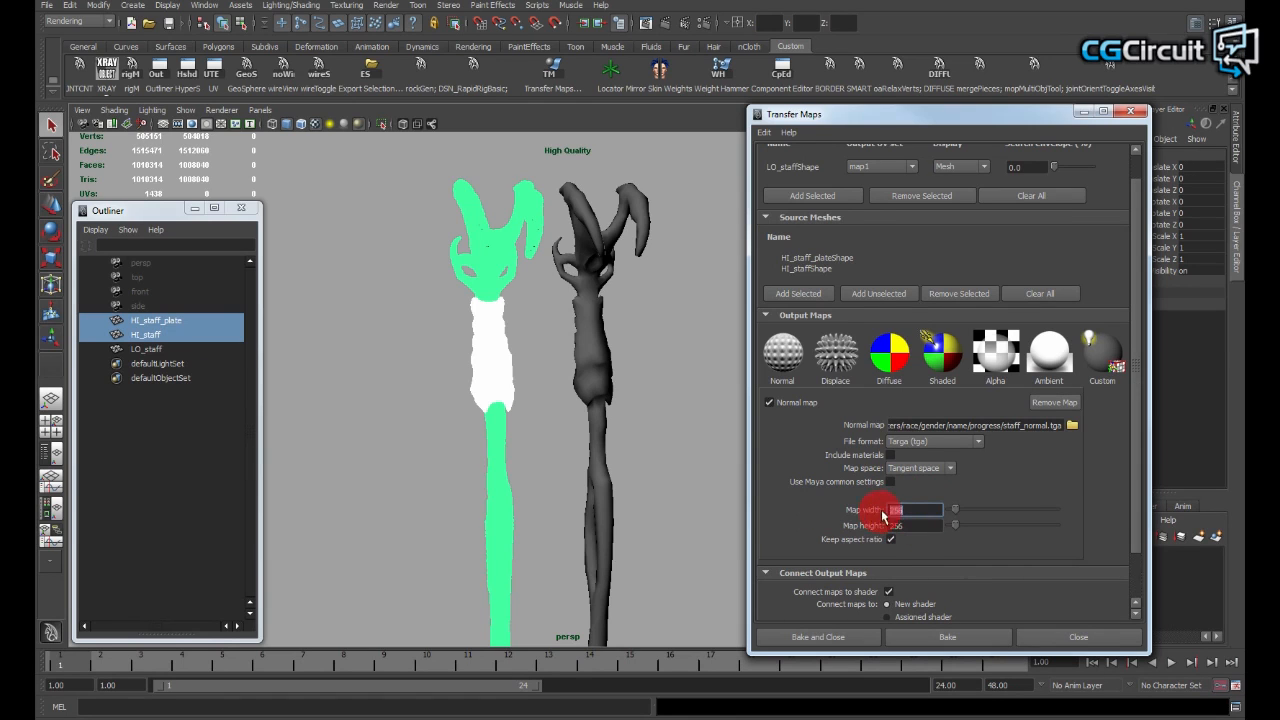
{"action": "left_click", "coordinate": [887, 489]}
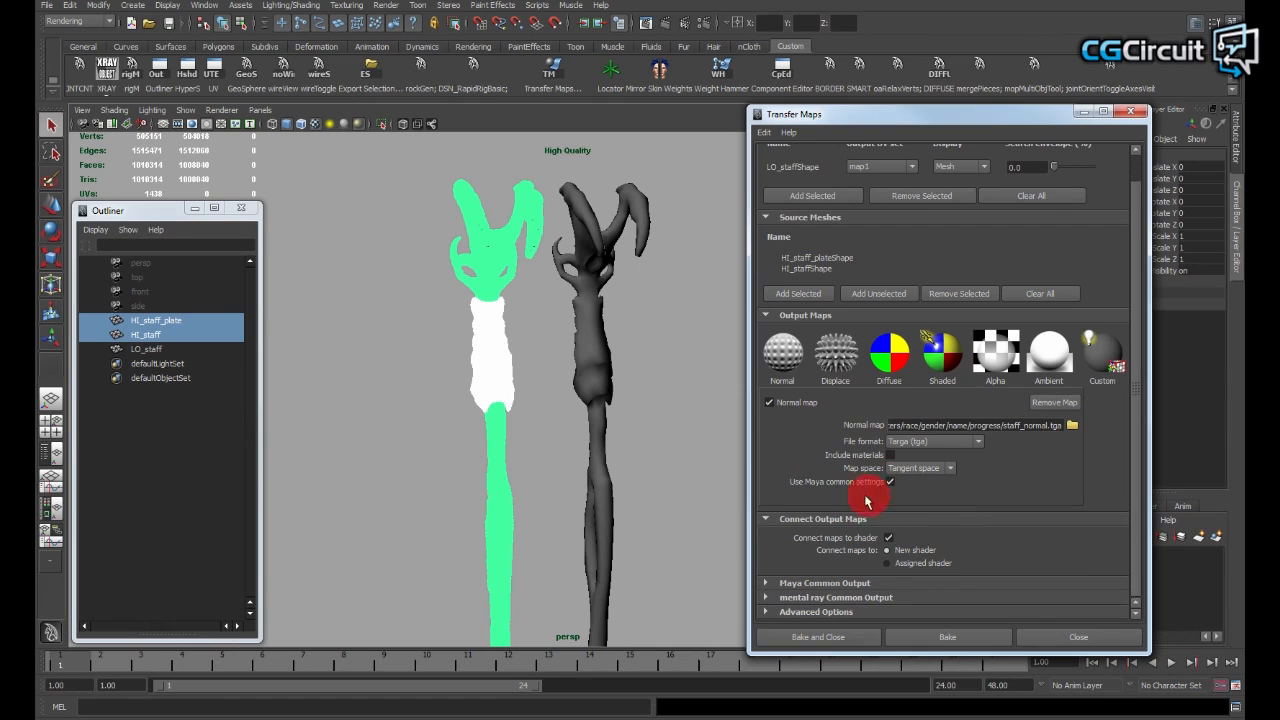
Step: Expand the Maya Common Output settings and review the shader connection and map size options for the bake
{"action": "left_click", "coordinate": [767, 584]}
{"action": "left_click_drag", "start_coordinate": [1138, 360], "coordinate": [1137, 457]}
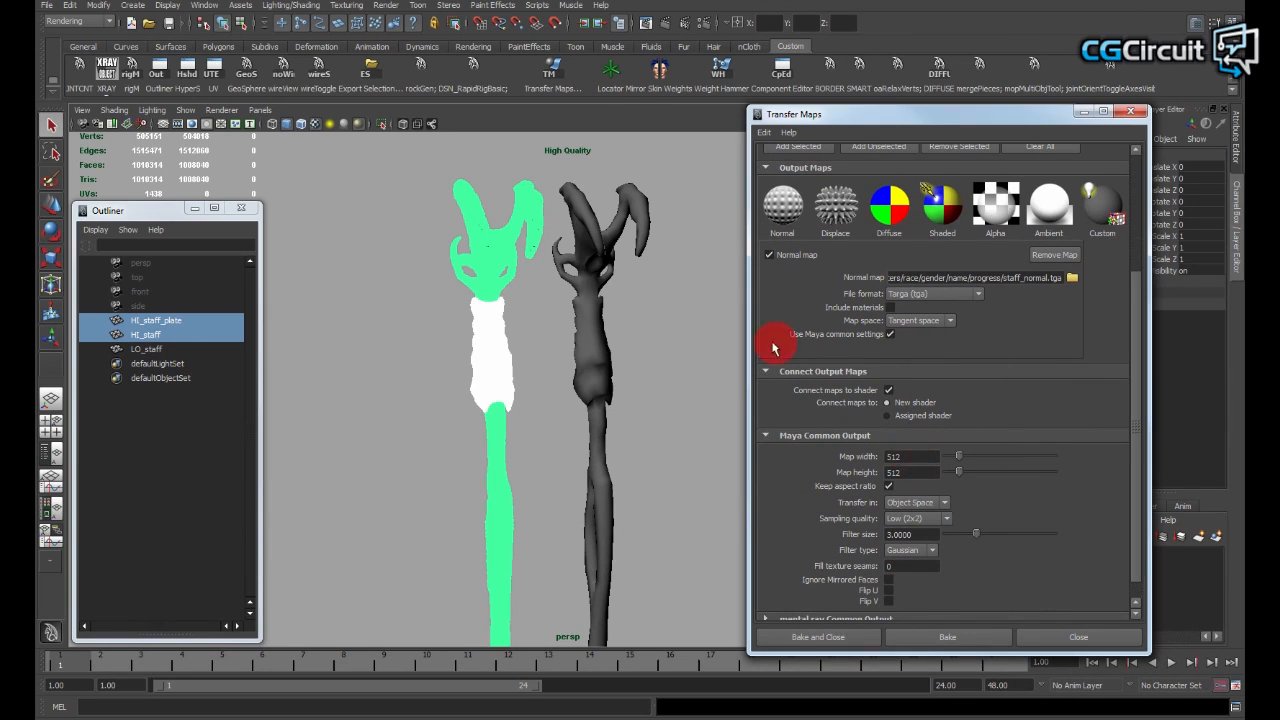
{"action": "left_click", "coordinate": [903, 473]}
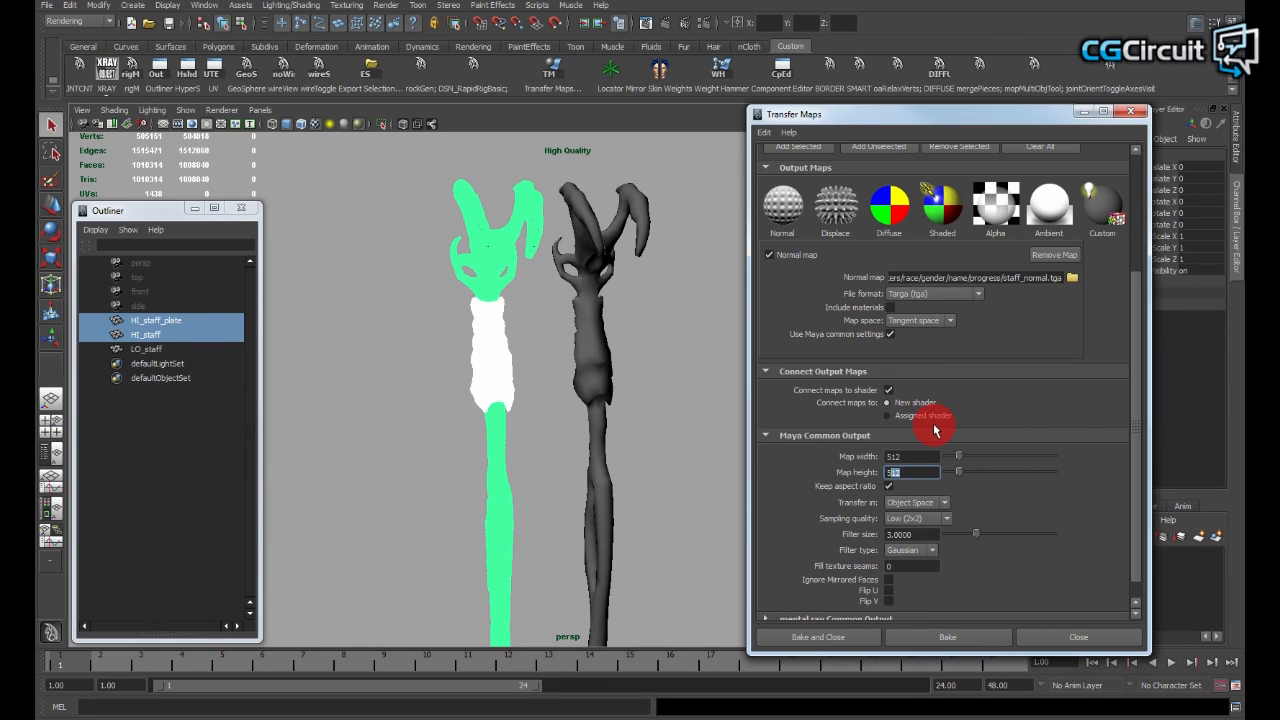
{"action": "left_click", "coordinate": [888, 389]}
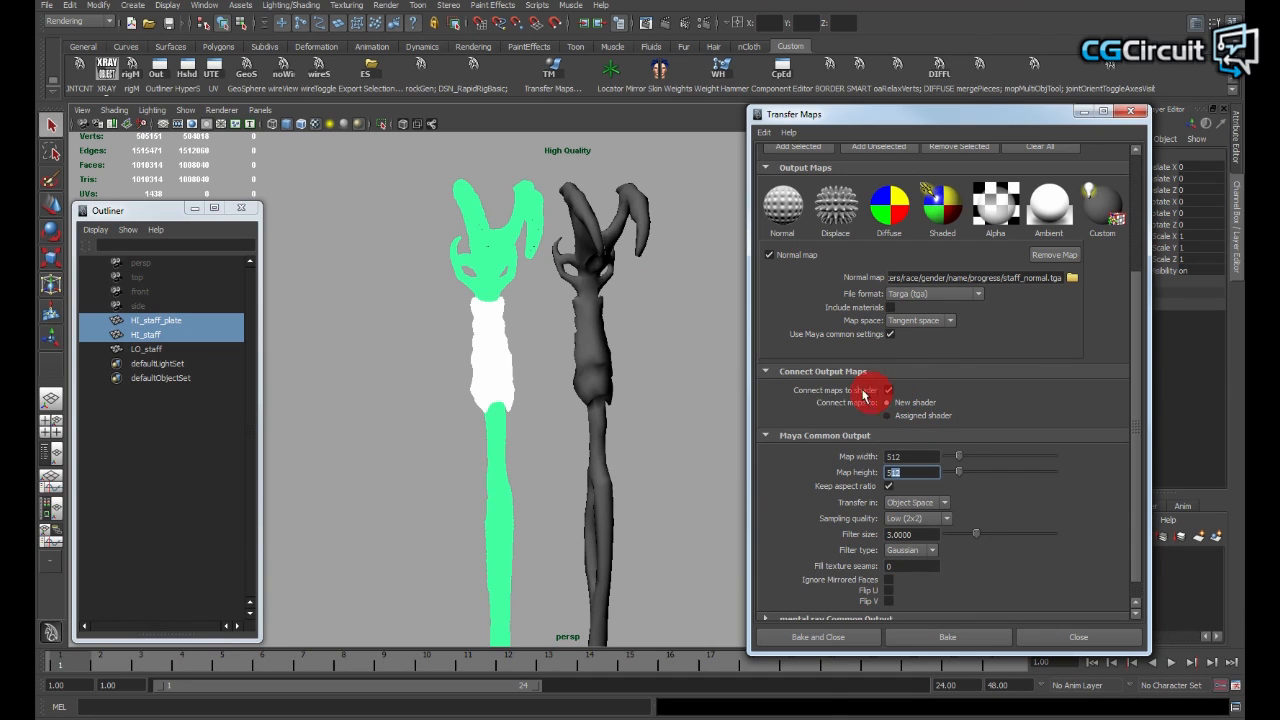
{"action": "left_click_drag", "start_coordinate": [608, 343], "coordinate": [589, 286], "text": "alt"}
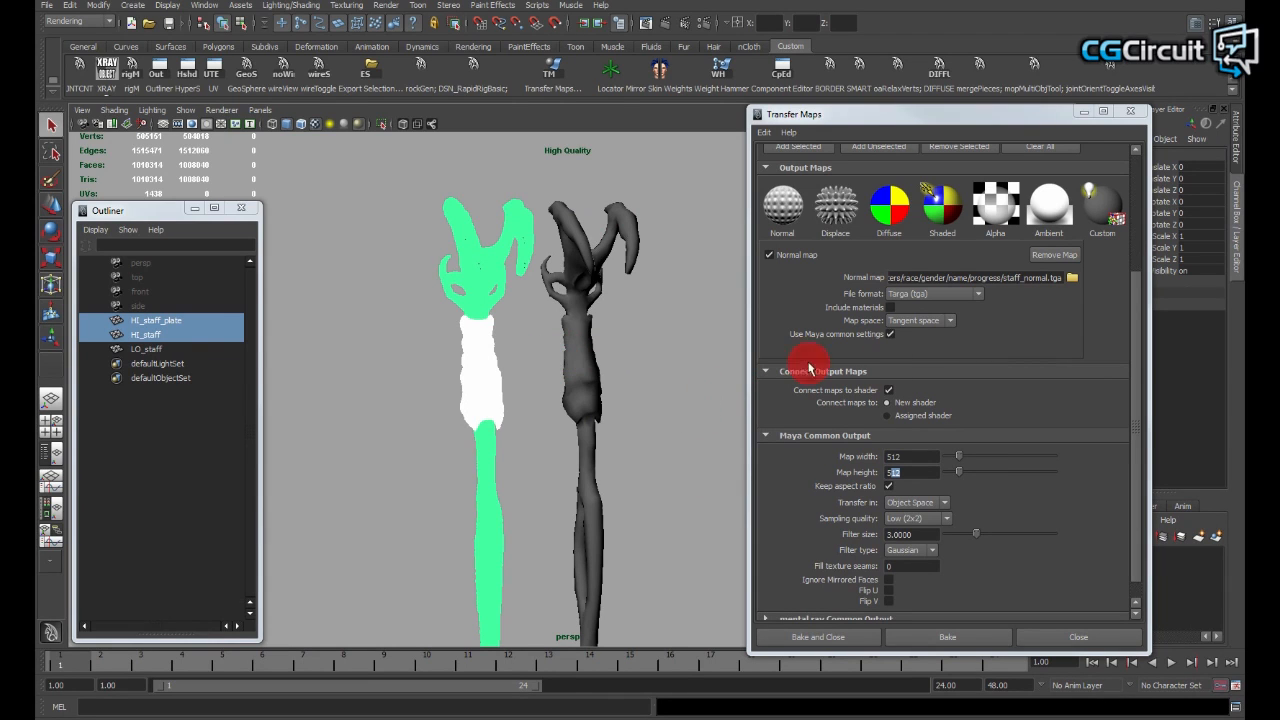
{"action": "scroll", "coordinate": [1128, 382], "scroll_direction": "down", "scroll_amount": 1}
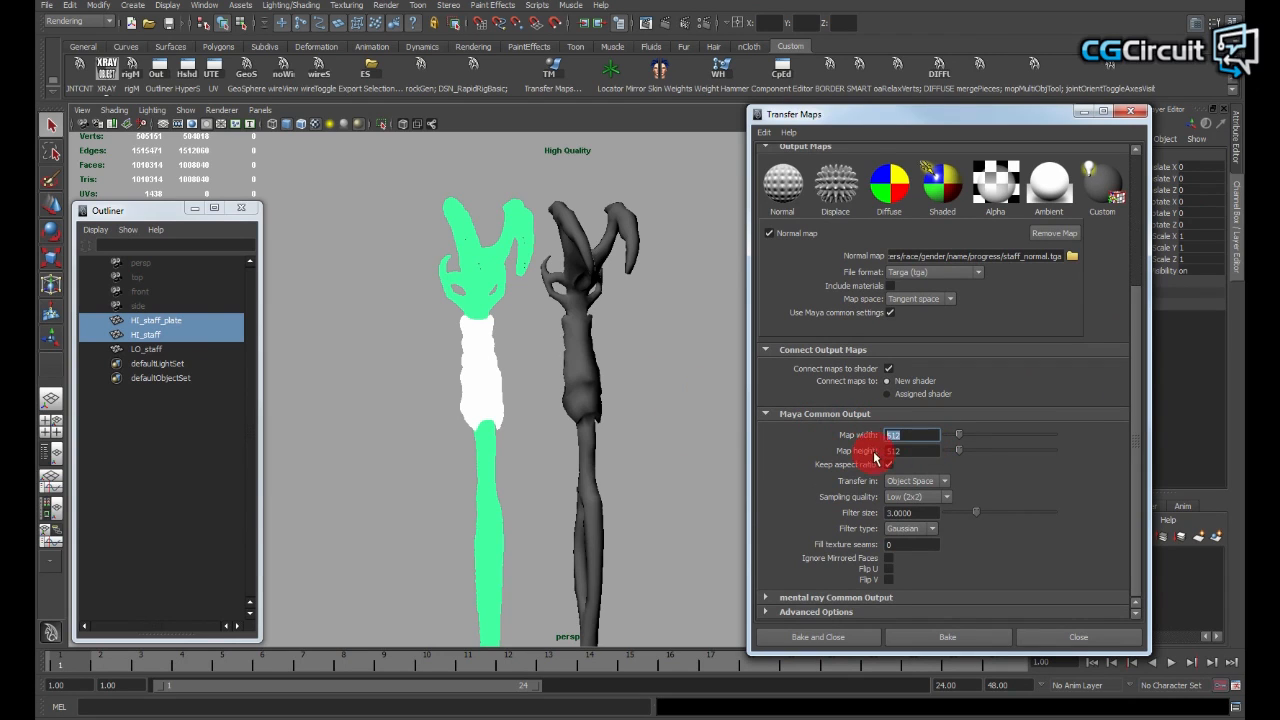
{"action": "left_click", "coordinate": [901, 451]}
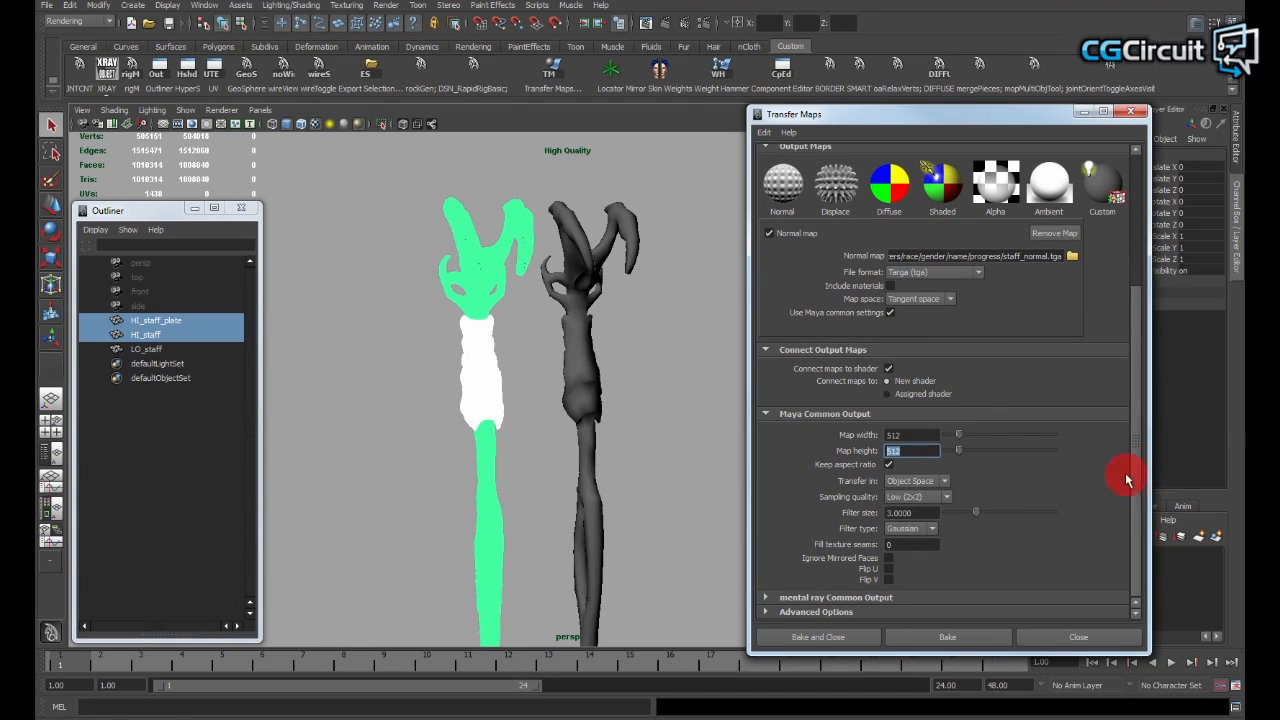
Step: Set the Transfer in option of the map bake to World Space
{"action": "left_click", "coordinate": [946, 482]}
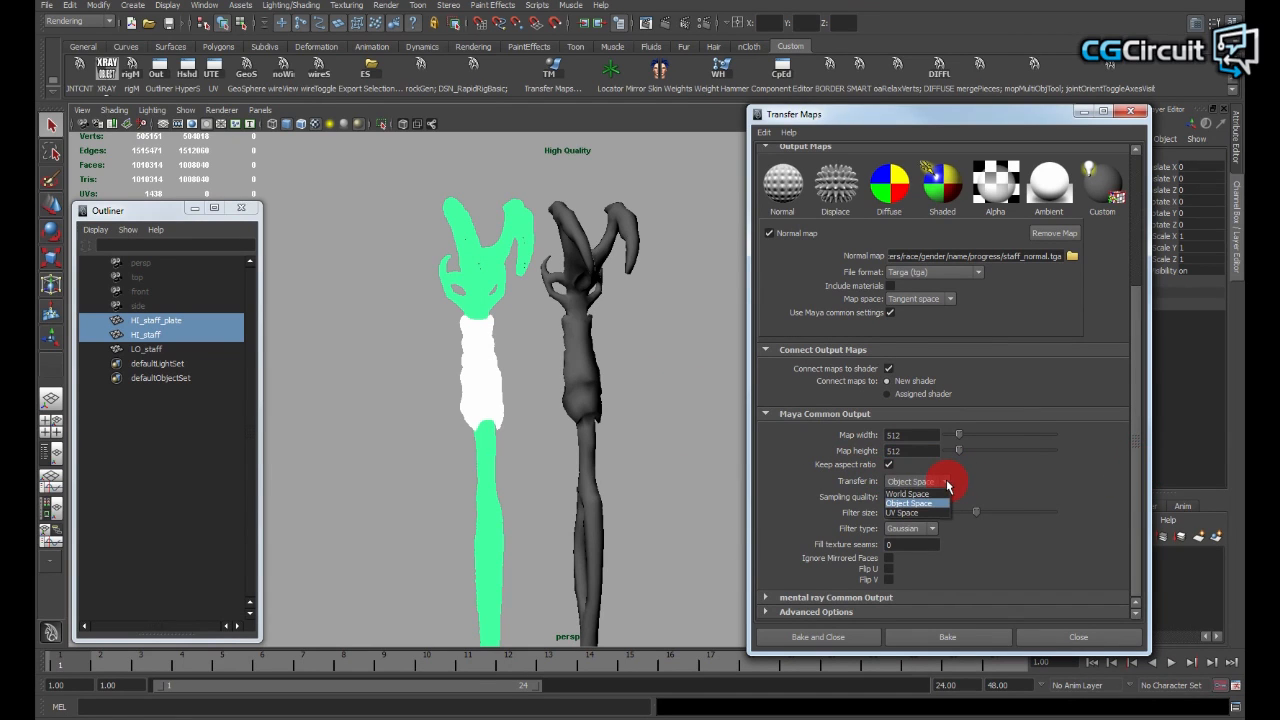
{"action": "left_click", "coordinate": [955, 487]}
{"action": "left_click", "coordinate": [946, 484]}
{"action": "left_click", "coordinate": [936, 504]}
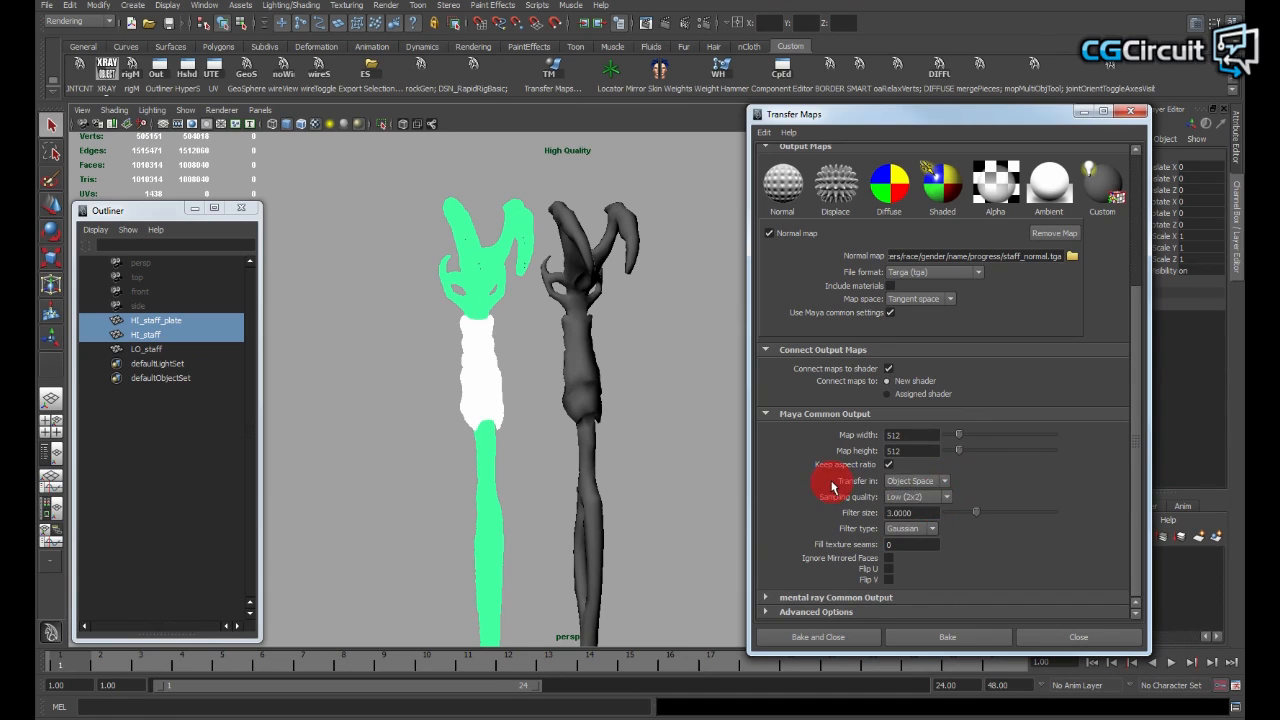
{"action": "left_click", "coordinate": [932, 487]}
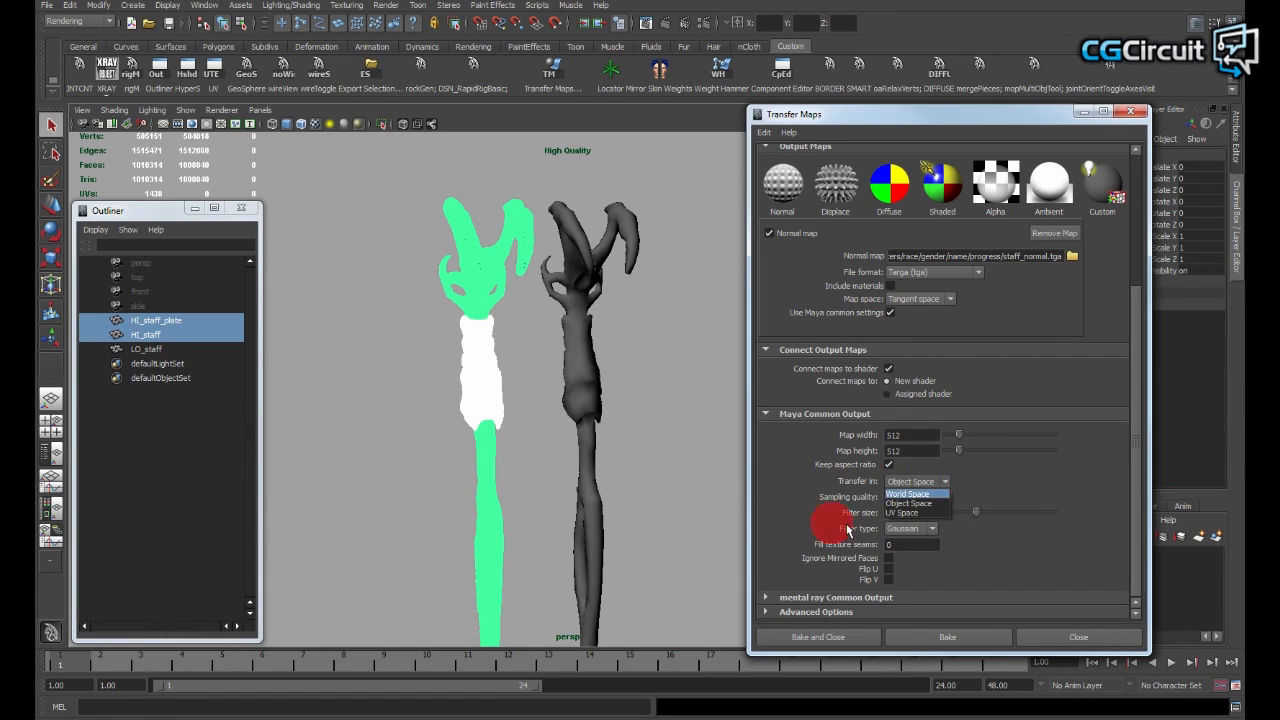
{"action": "left_click", "coordinate": [926, 480]}
{"action": "left_click", "coordinate": [924, 481]}
{"action": "left_click", "coordinate": [923, 495]}
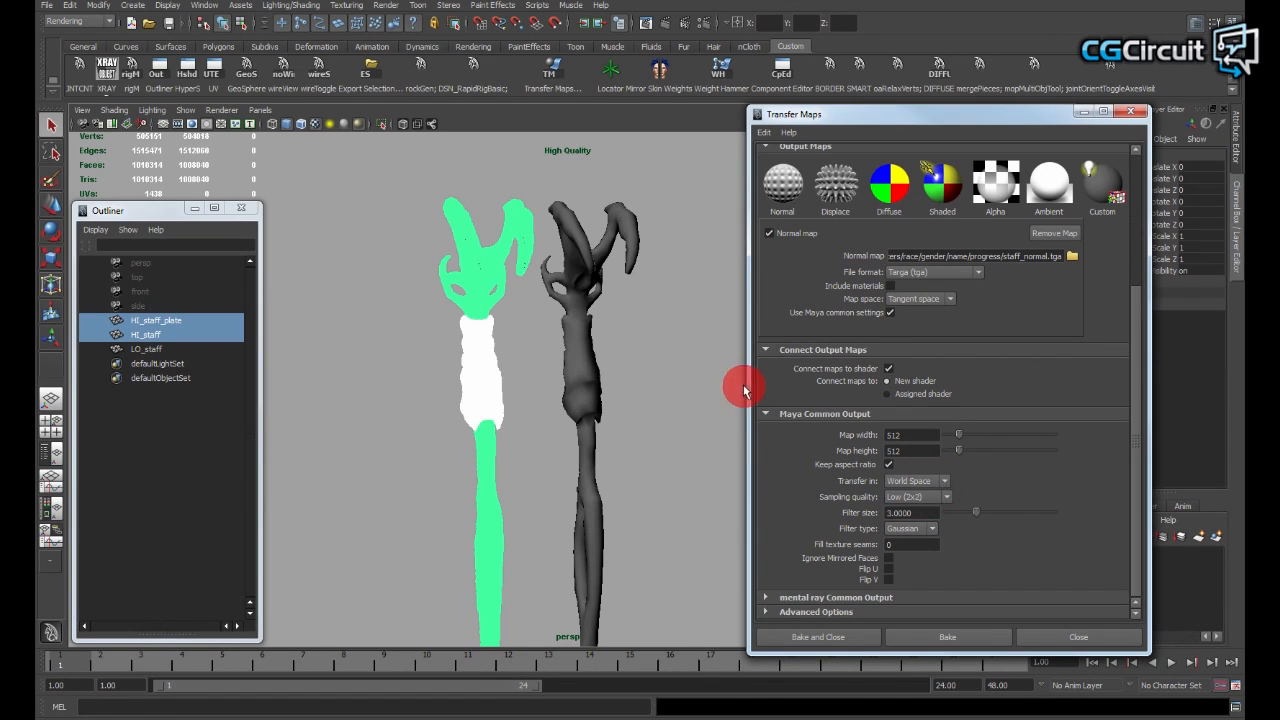
Step: Select the low-poly staff and set its Translate X to 0 to overlap the high-poly staff
{"action": "left_click", "coordinate": [626, 212]}
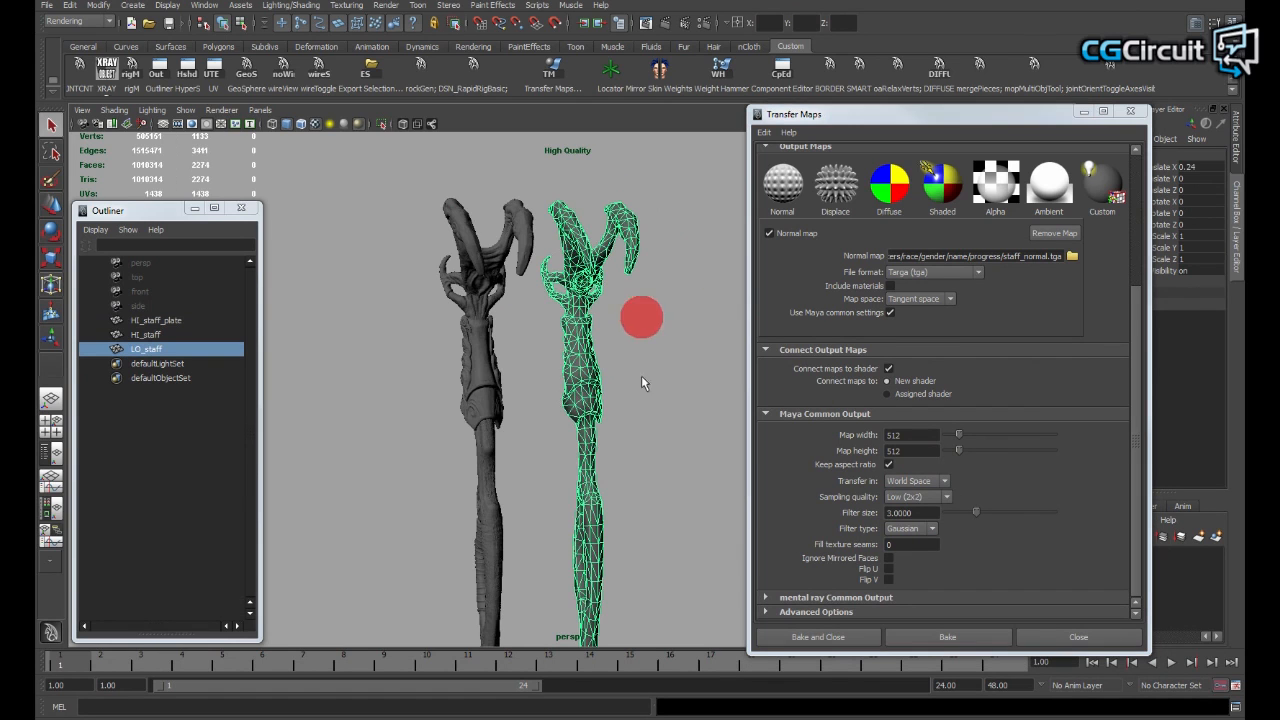
{"action": "key", "text": "w"}
{"action": "left_click_drag", "start_coordinate": [645, 380], "coordinate": [525, 424], "text": "alt"}
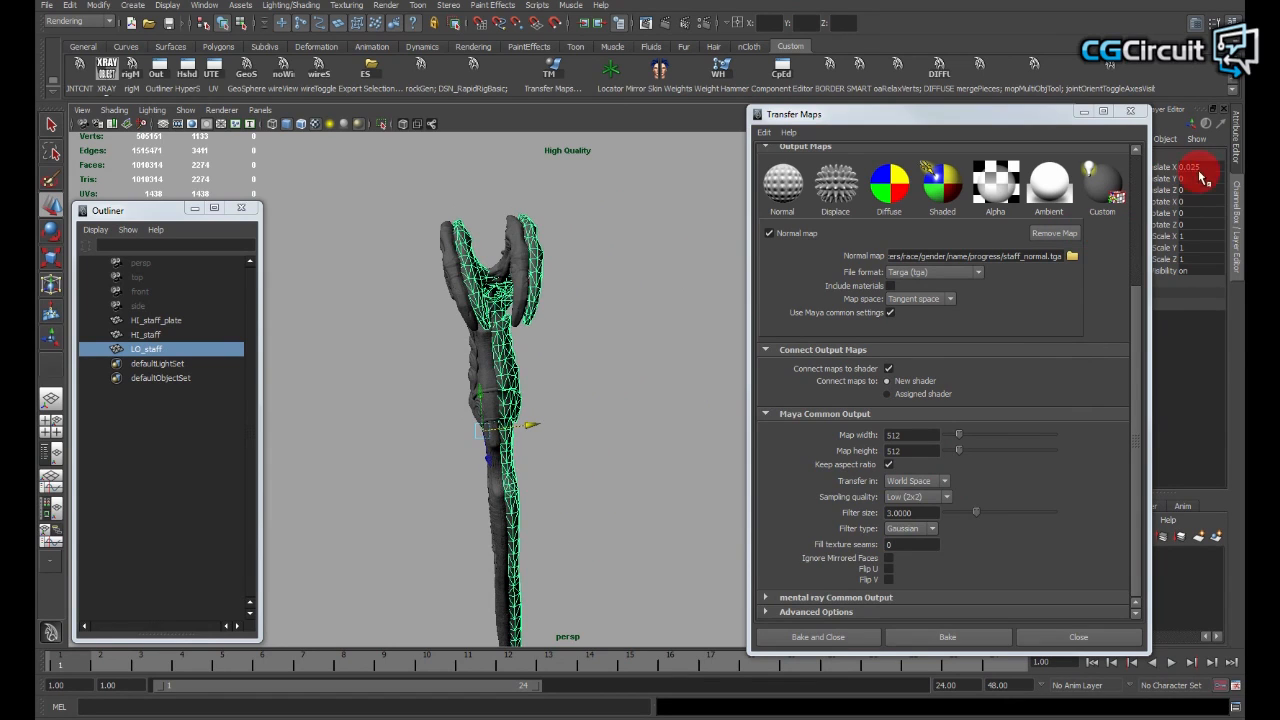
{"action": "type", "text": "0"}
{"action": "key", "text": "Return"}
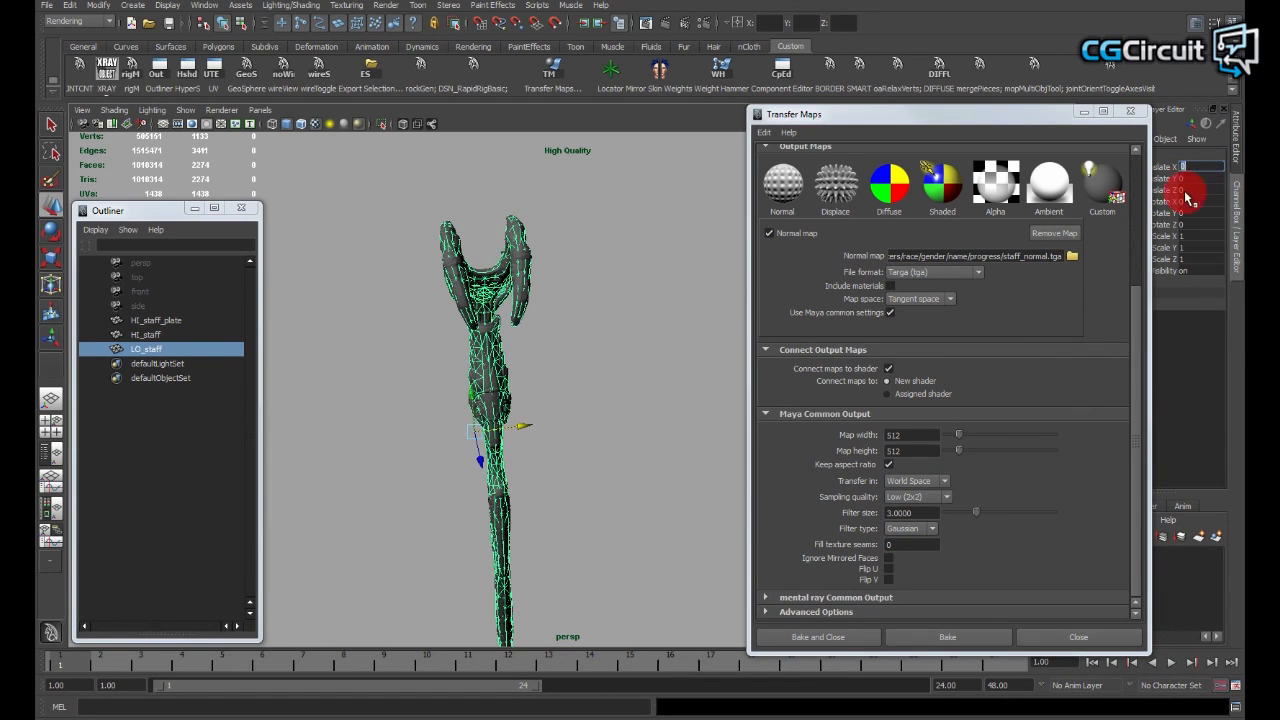
{"action": "left_click_drag", "start_coordinate": [569, 317], "coordinate": [646, 309], "text": "alt"}
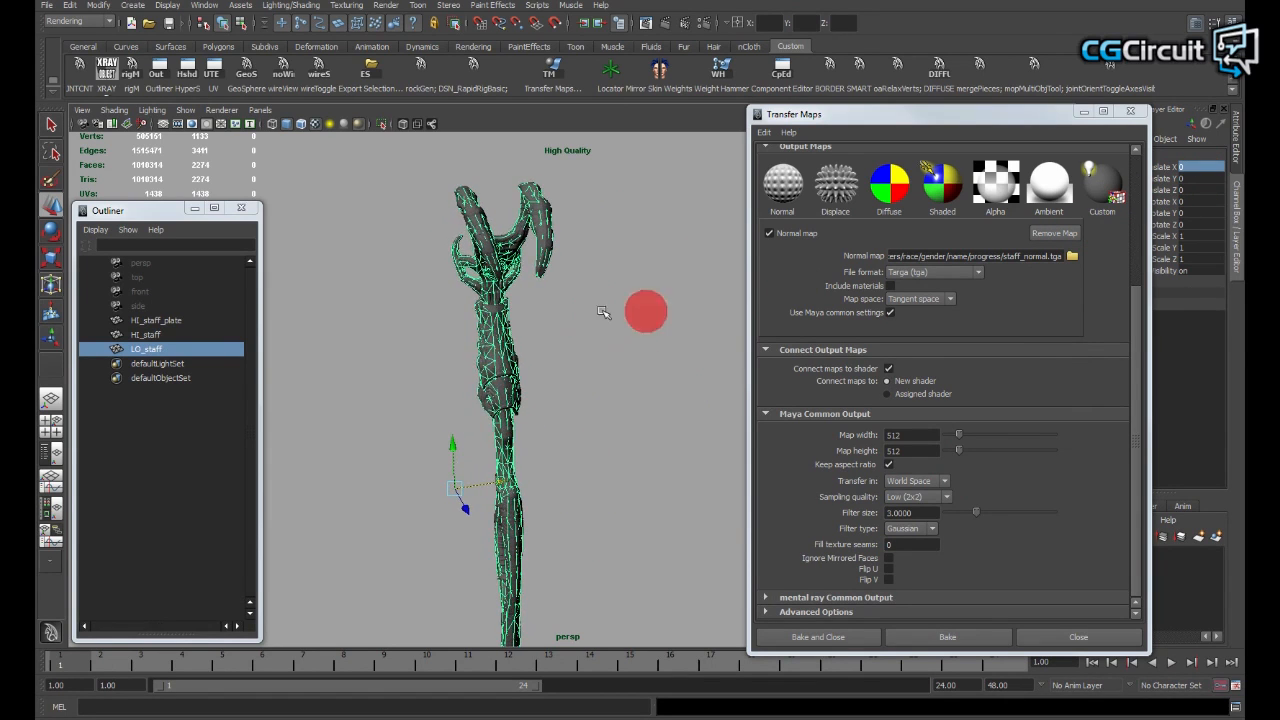
Step: Move the low-poly staff along X to about 0.288, away from the high-poly staff
{"action": "left_click_drag", "start_coordinate": [497, 484], "coordinate": [594, 449]}
{"action": "left_click_drag", "start_coordinate": [520, 362], "coordinate": [429, 294], "text": "alt"}
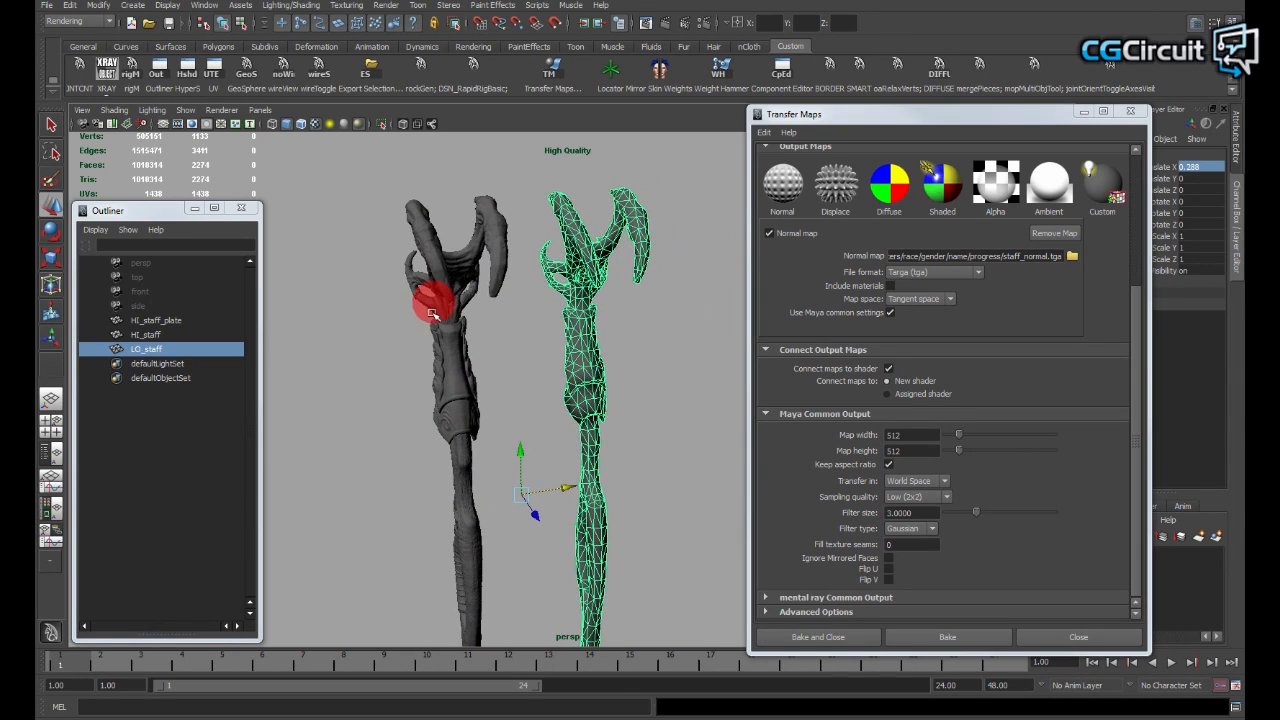
{"action": "left_click_drag", "start_coordinate": [571, 394], "coordinate": [637, 449], "text": "alt"}
Step: Set Transfer in to Object Space and return the low-poly staff to Translate X 0
{"action": "left_click", "coordinate": [944, 483]}
{"action": "left_click", "coordinate": [905, 496]}
{"action": "type", "text": "0"}
{"action": "key", "text": "Return"}
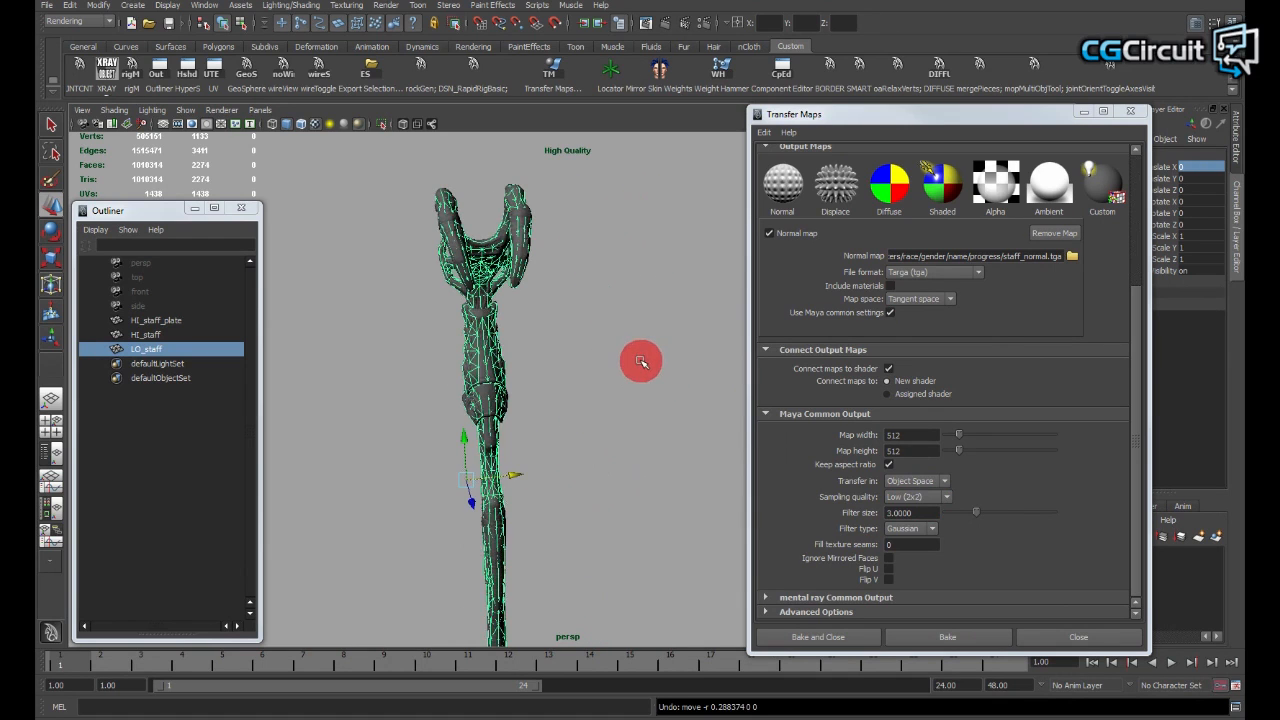
{"action": "left_click_drag", "start_coordinate": [523, 374], "coordinate": [505, 320], "text": "alt"}
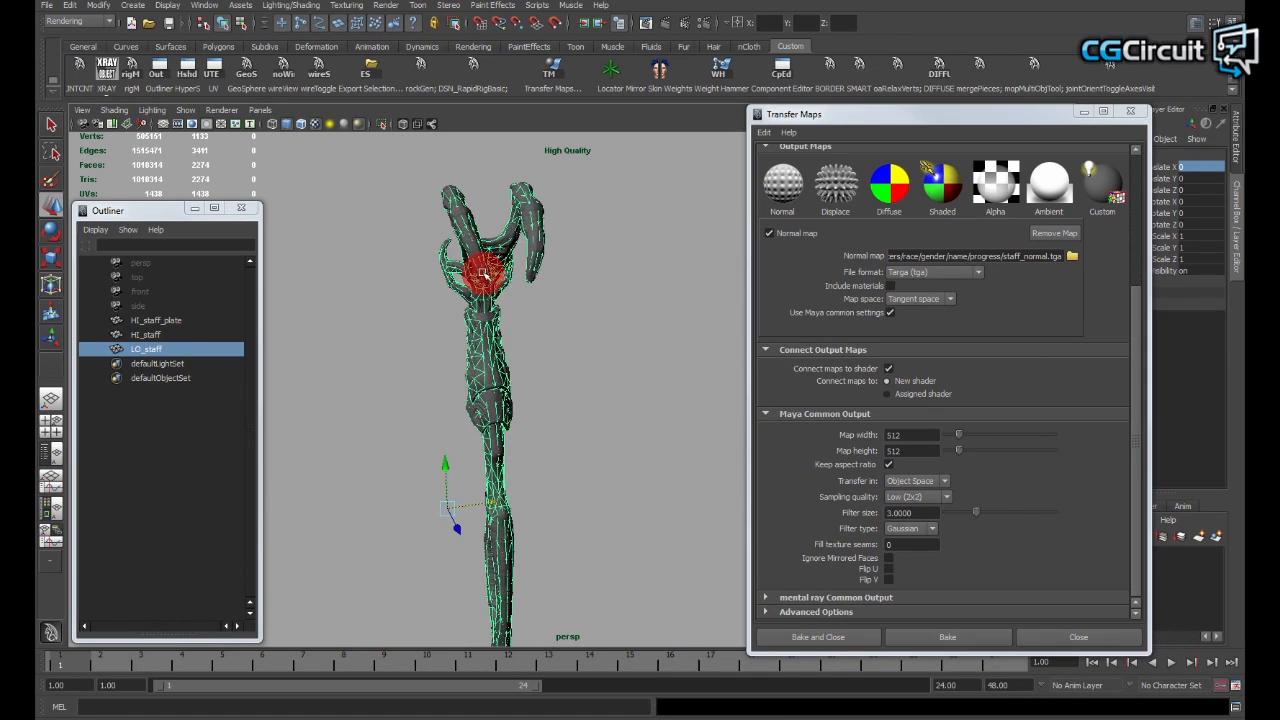
{"action": "left_click_drag", "start_coordinate": [560, 445], "coordinate": [595, 362], "text": "alt"}
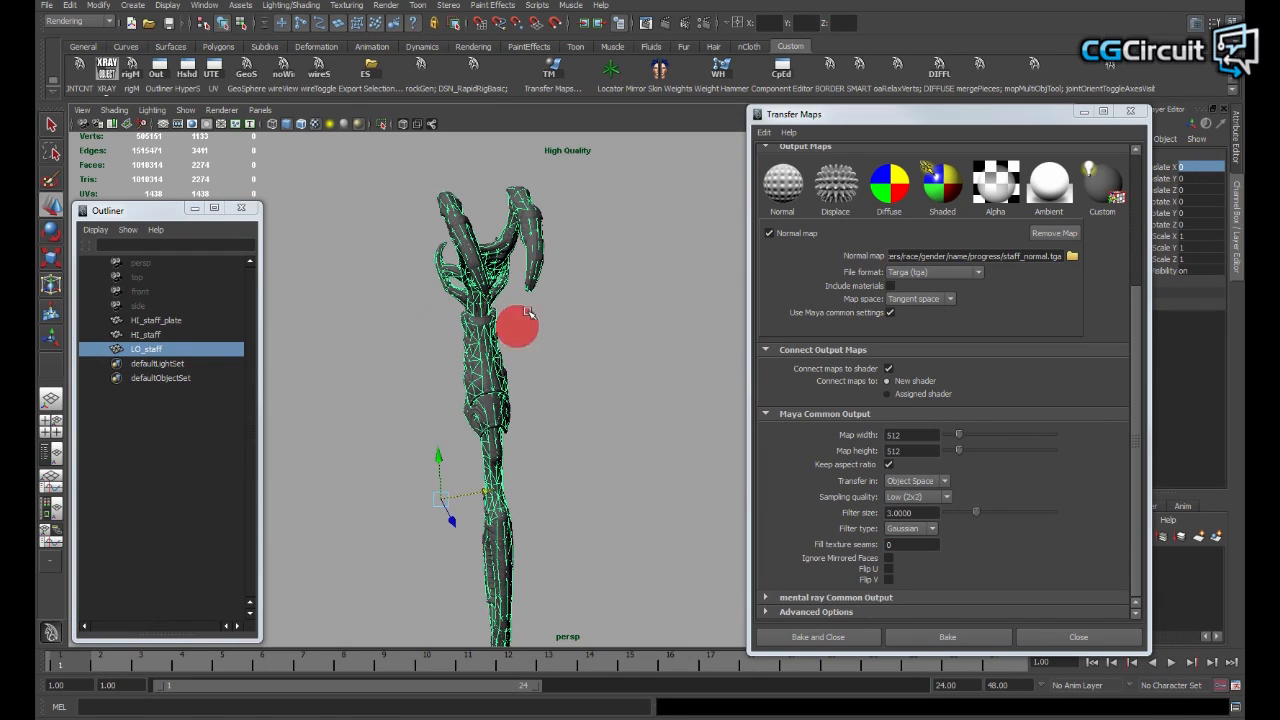
Step: Move the low-poly staff along X to about 0.277, beside the high-poly staff, and leave it selected
{"action": "left_click_drag", "start_coordinate": [568, 424], "coordinate": [455, 500], "text": "alt"}
{"action": "middle_click_drag", "start_coordinate": [469, 496], "coordinate": [583, 461]}
{"action": "mouse_move", "coordinate": [583, 461]}
{"action": "left_mouse_down", "text": "alt"}
{"action": "mouse_move", "coordinate": [600, 451]}
{"action": "mouse_move", "coordinate": [583, 457]}
{"action": "mouse_move", "coordinate": [600, 468]}
{"action": "left_mouse_up", "text": "alt"}
{"action": "key", "text": "q"}
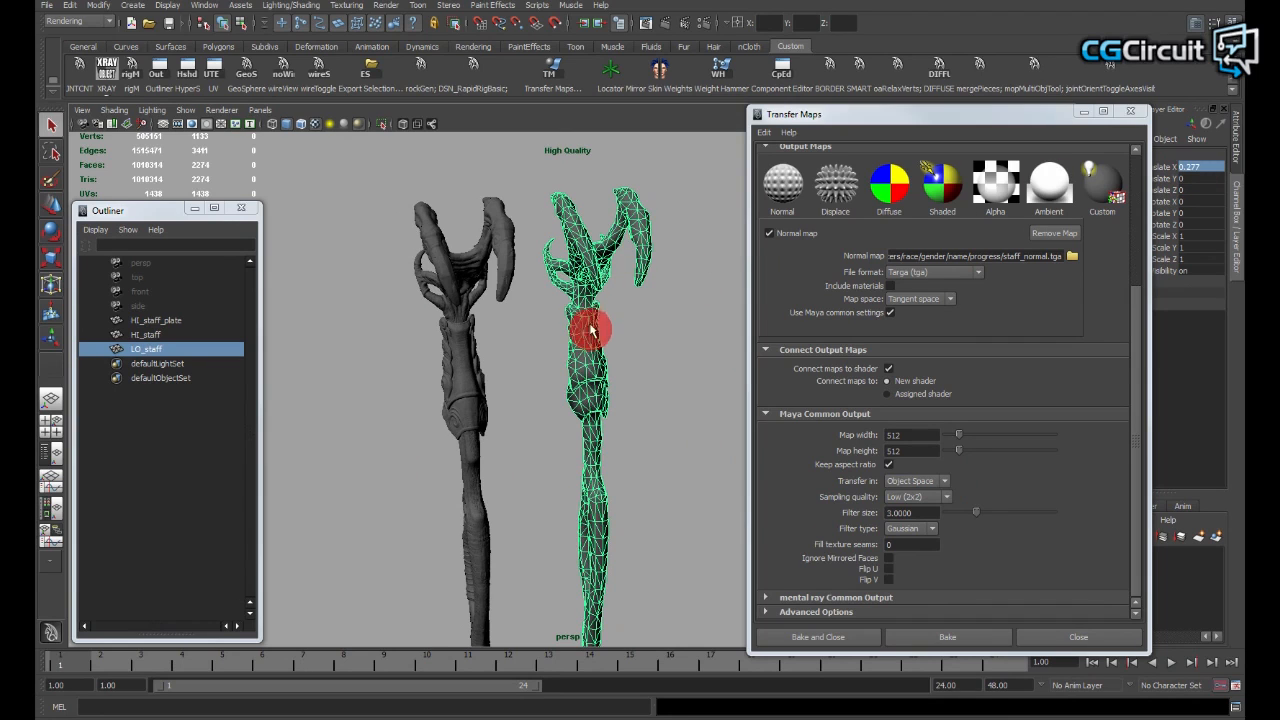
{"action": "left_click_drag", "start_coordinate": [563, 409], "coordinate": [567, 410], "text": "alt"}
{"action": "middle_click_drag", "start_coordinate": [568, 410], "coordinate": [602, 430], "text": "alt"}
{"action": "left_click", "coordinate": [666, 403]}
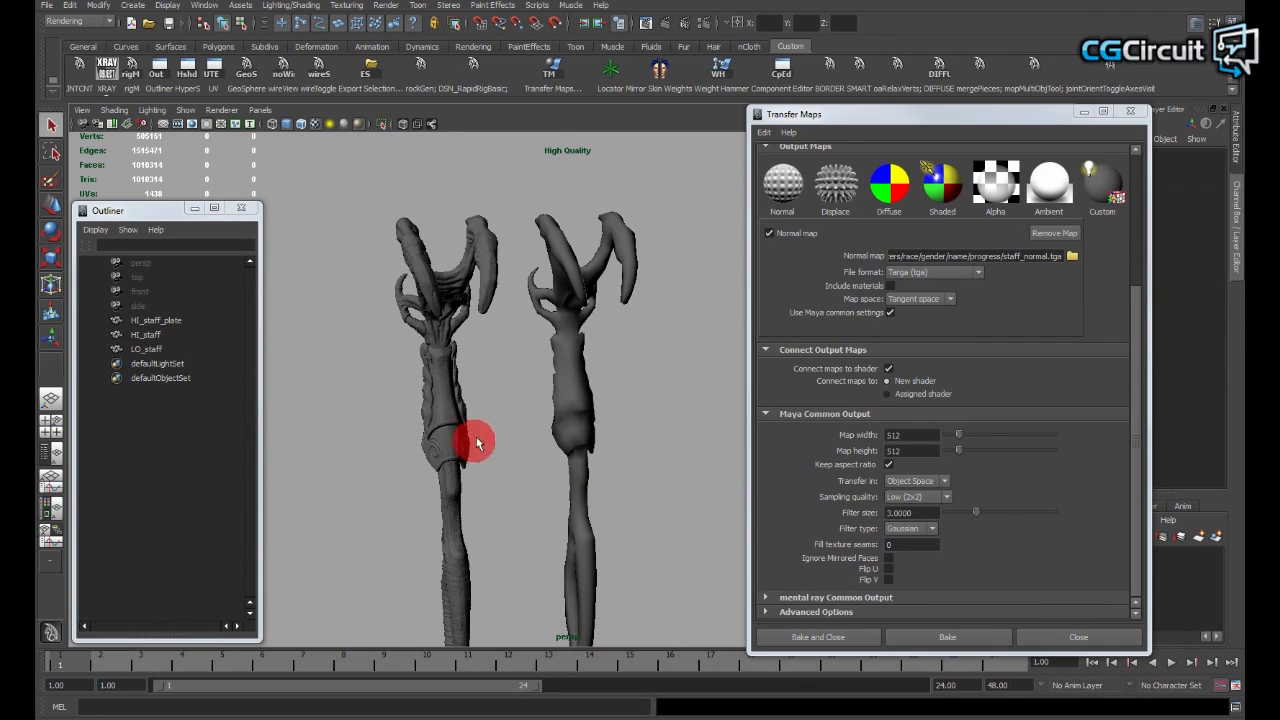
{"action": "left_click", "coordinate": [594, 215]}
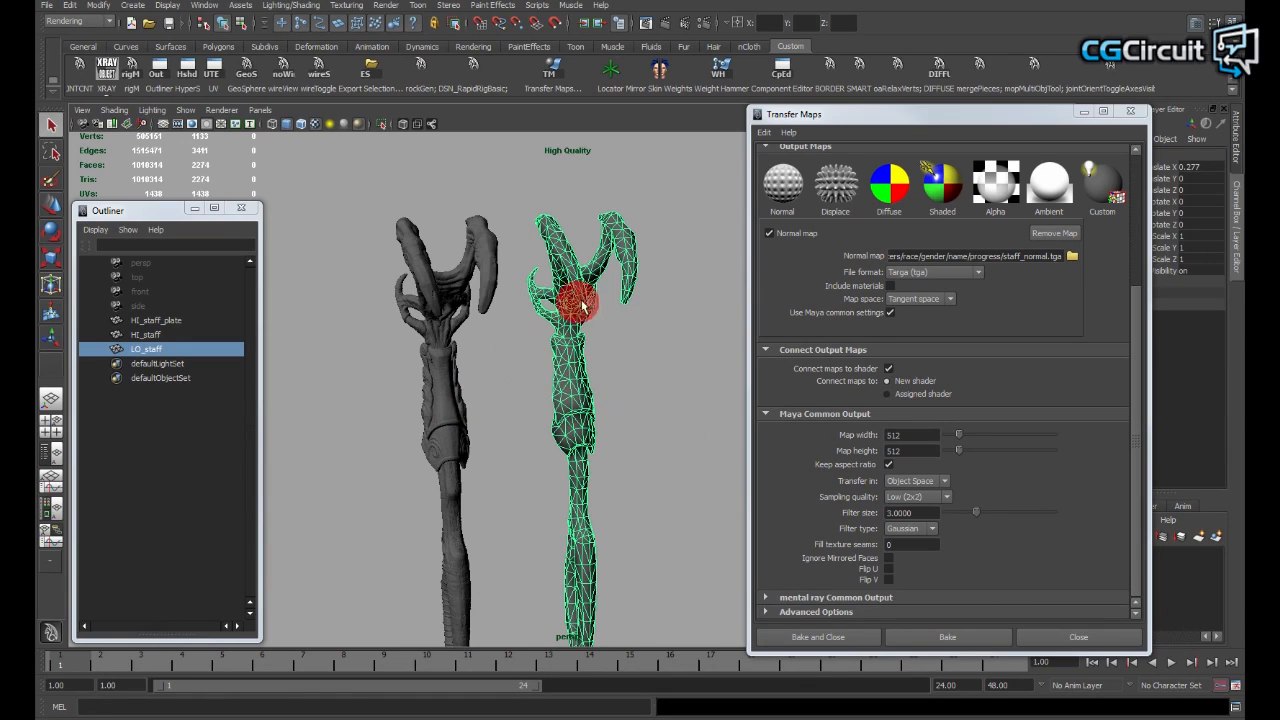
{"action": "left_click_drag", "start_coordinate": [660, 441], "coordinate": [611, 410], "text": "alt"}
Step: Set the sampling quality of the bake to Preview (1x1)
{"action": "left_click", "coordinate": [906, 497]}
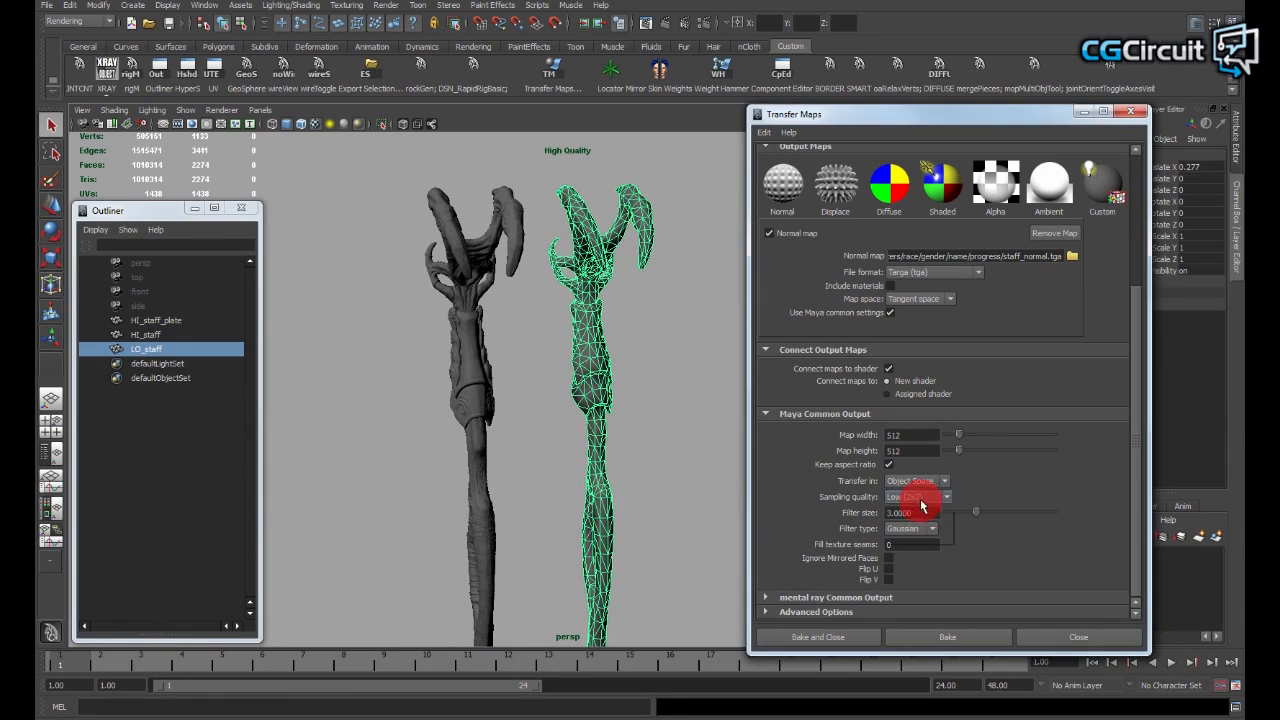
{"action": "left_click", "coordinate": [901, 485]}
{"action": "left_click", "coordinate": [914, 497]}
{"action": "left_click", "coordinate": [914, 510]}
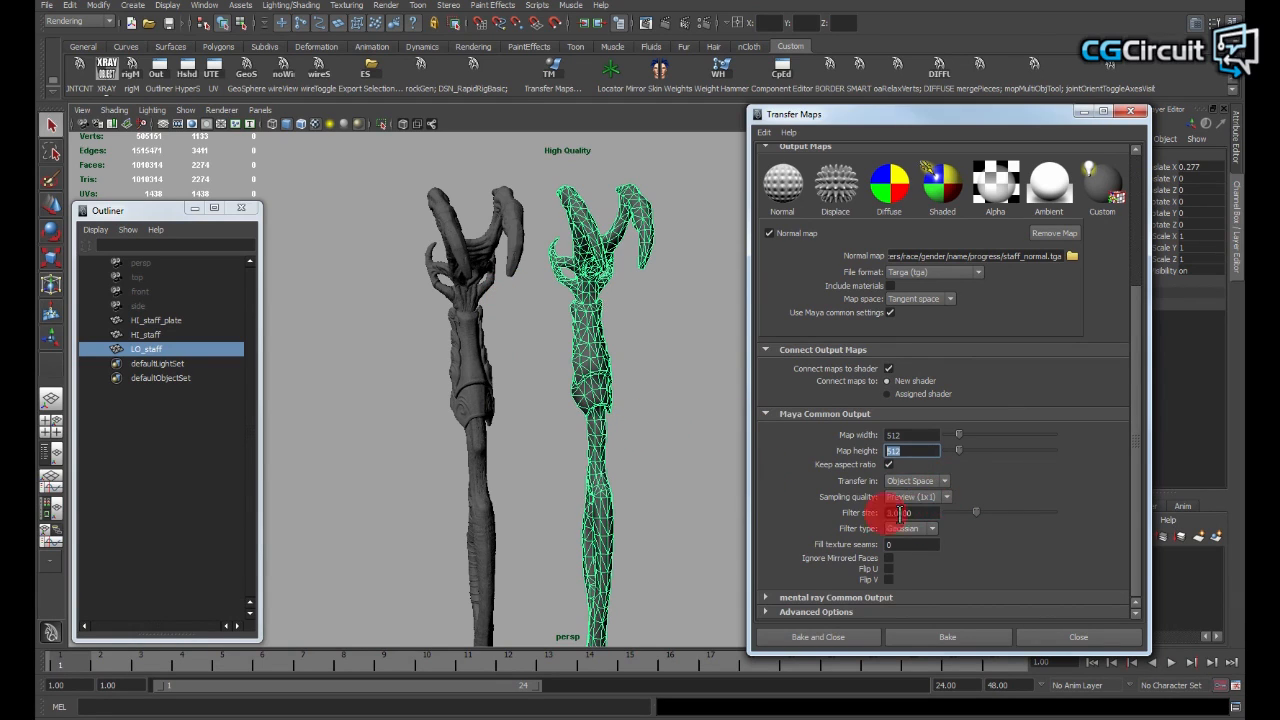
Step: Set the filter size to 3 and review the filter type and Fill texture seams options
{"action": "type", "text": "3"}
{"action": "left_click", "coordinate": [933, 529]}
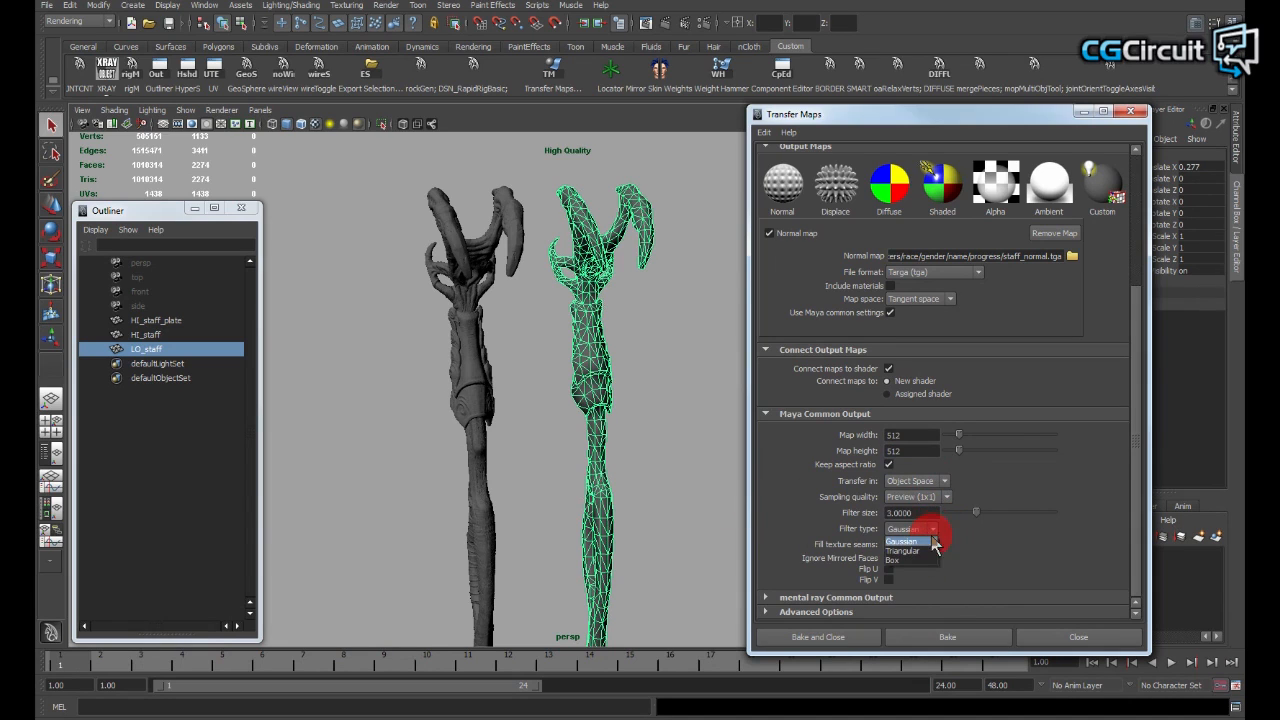
{"action": "left_click", "coordinate": [886, 513]}
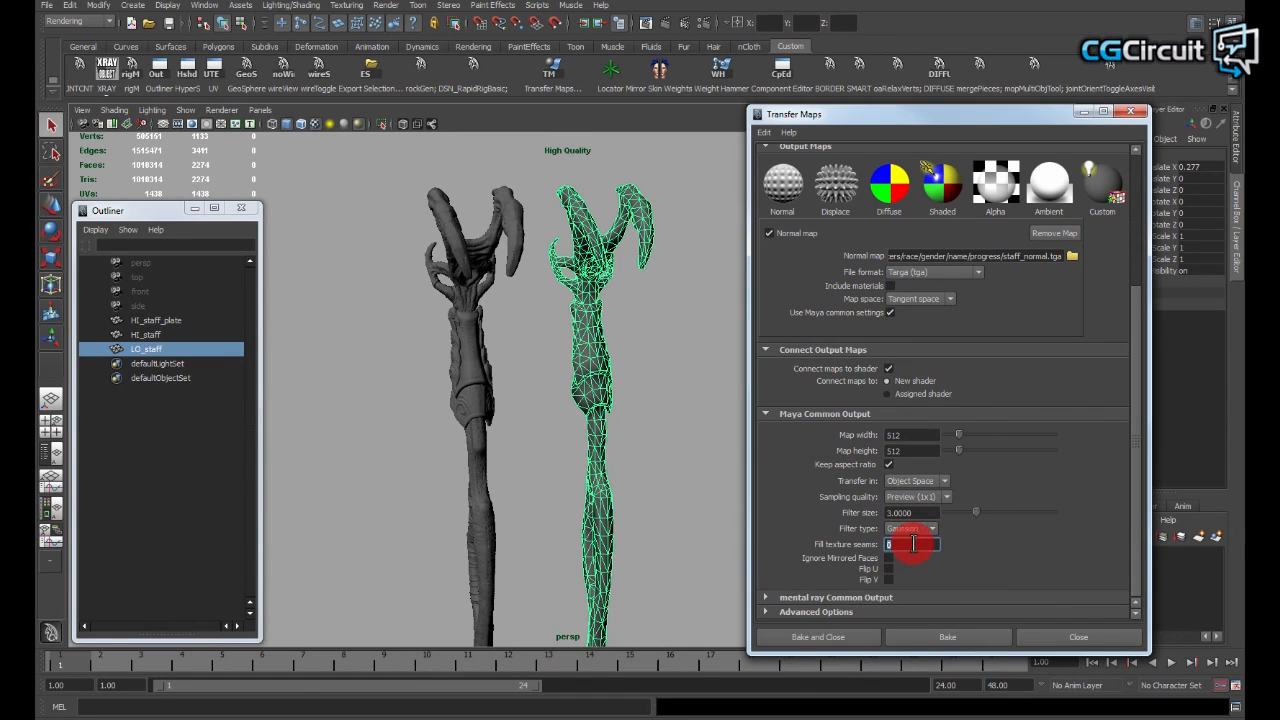
{"action": "left_click_drag", "start_coordinate": [613, 443], "coordinate": [560, 432], "text": "alt"}
{"action": "left_click_drag", "start_coordinate": [916, 544], "coordinate": [812, 542]}
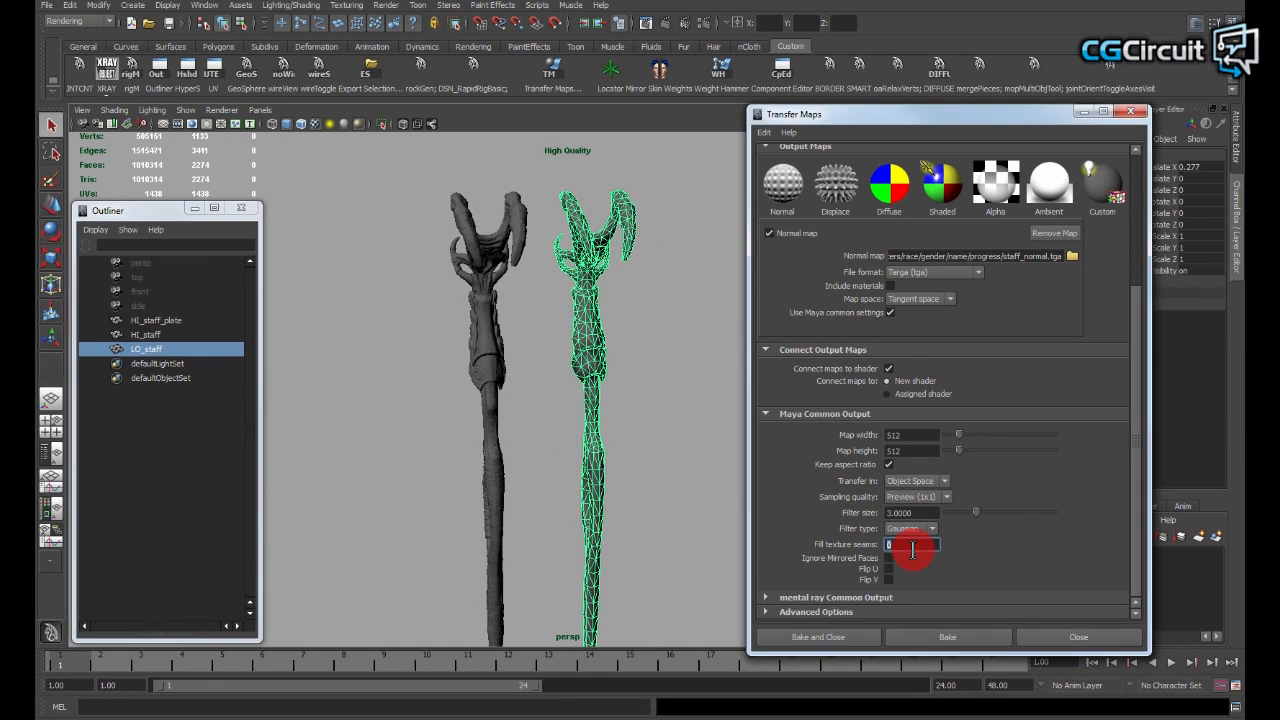
{"action": "left_click_drag", "start_coordinate": [646, 389], "coordinate": [630, 448], "text": "alt"}
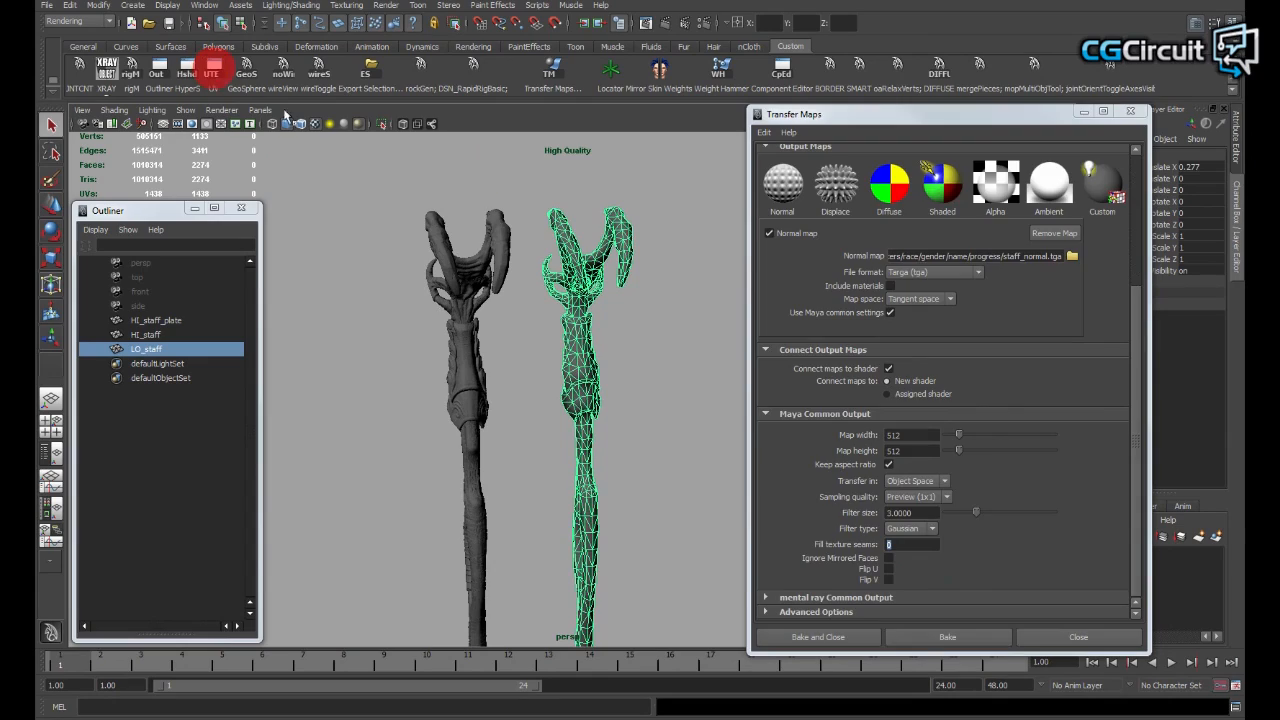
Step: Open the UV Texture Editor on the low-poly staff and arrange the window over the viewport
{"action": "left_click", "coordinate": [216, 72]}
{"action": "left_click_drag", "start_coordinate": [890, 167], "coordinate": [874, 158]}
{"action": "right_click_drag", "start_coordinate": [891, 388], "coordinate": [1024, 369], "text": "alt"}
{"action": "right_click_drag", "start_coordinate": [740, 340], "coordinate": [846, 306], "text": "alt"}
{"action": "middle_click_drag", "start_coordinate": [846, 306], "coordinate": [940, 430], "text": "alt"}
{"action": "right_click_drag", "start_coordinate": [823, 371], "coordinate": [906, 338], "text": "alt"}
{"action": "left_click_drag", "start_coordinate": [890, 162], "coordinate": [619, 133]}
Step: Examine the borders of the low-poly staff's long UV shells and the gaps to the neighbouring shells
{"action": "right_click_drag", "start_coordinate": [586, 390], "coordinate": [656, 425], "text": "alt"}
{"action": "middle_click_drag", "start_coordinate": [602, 390], "coordinate": [602, 440], "text": "alt"}
{"action": "right_click_drag", "start_coordinate": [603, 438], "coordinate": [583, 420], "text": "alt"}
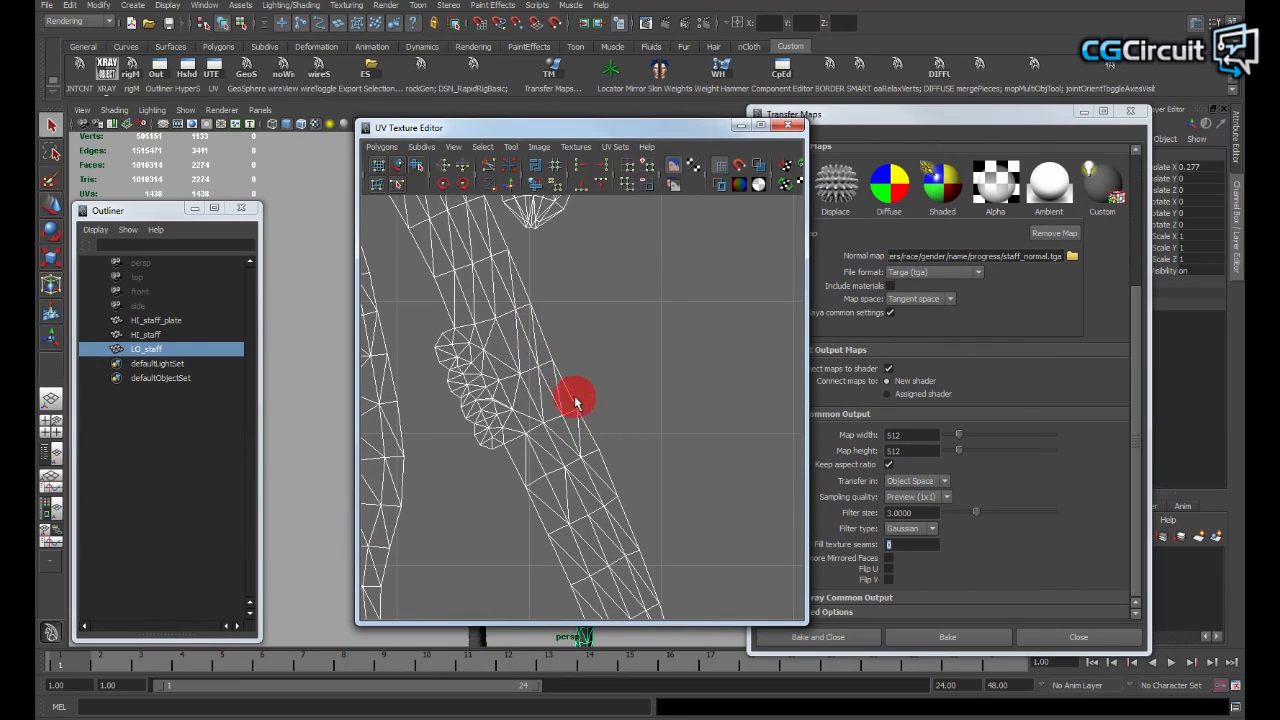
{"action": "right_click_drag", "start_coordinate": [564, 365], "coordinate": [552, 379], "text": "alt"}
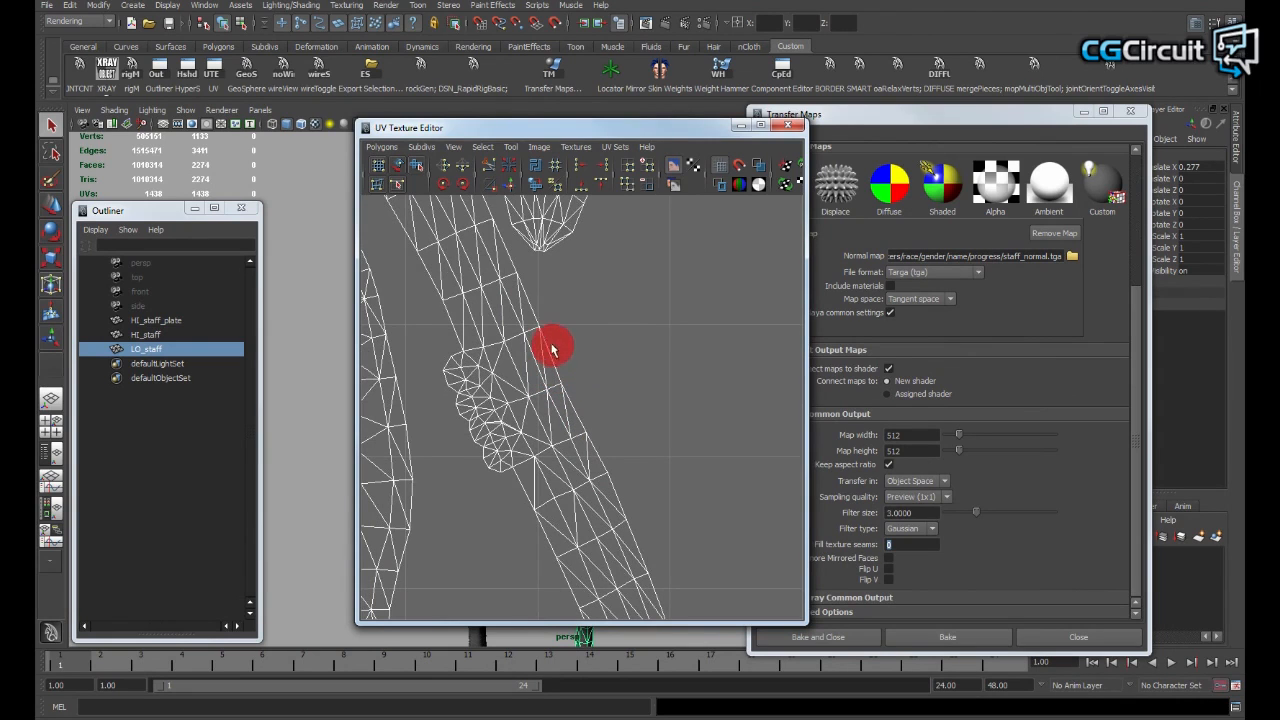
{"action": "middle_click_drag", "start_coordinate": [550, 270], "coordinate": [655, 494], "text": "alt"}
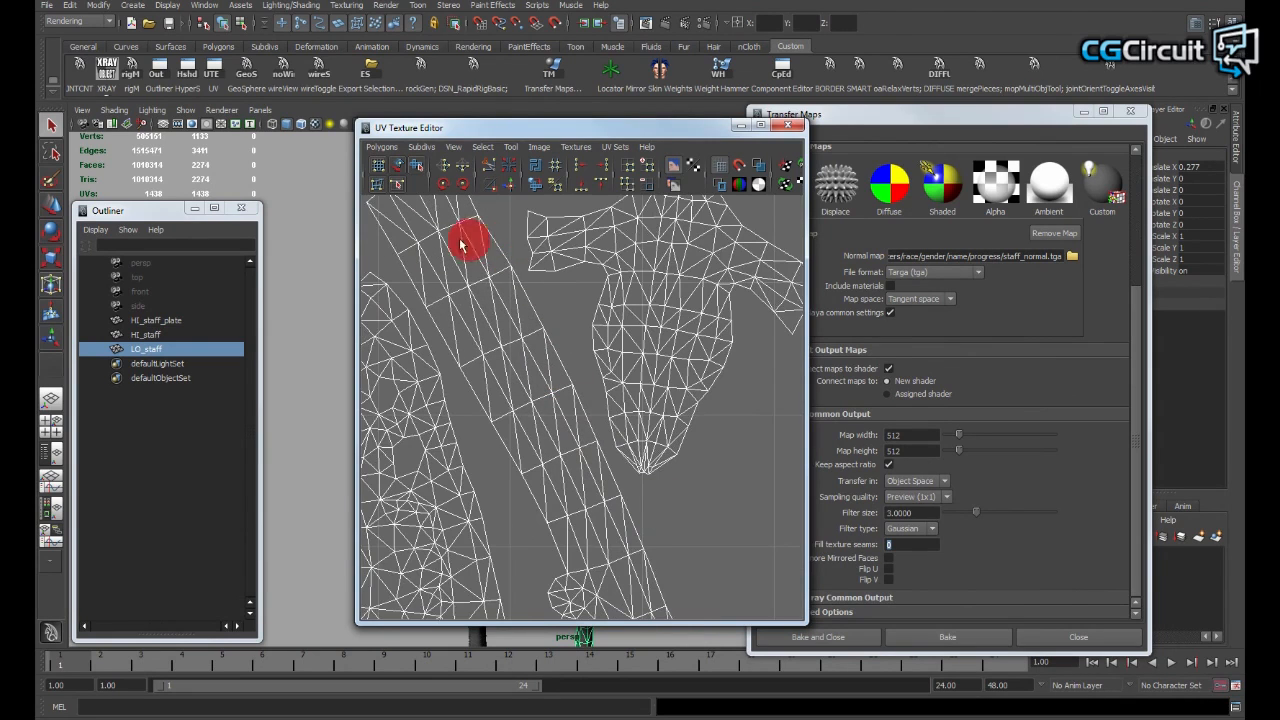
{"action": "middle_click_drag", "start_coordinate": [686, 594], "coordinate": [523, 406], "text": "alt"}
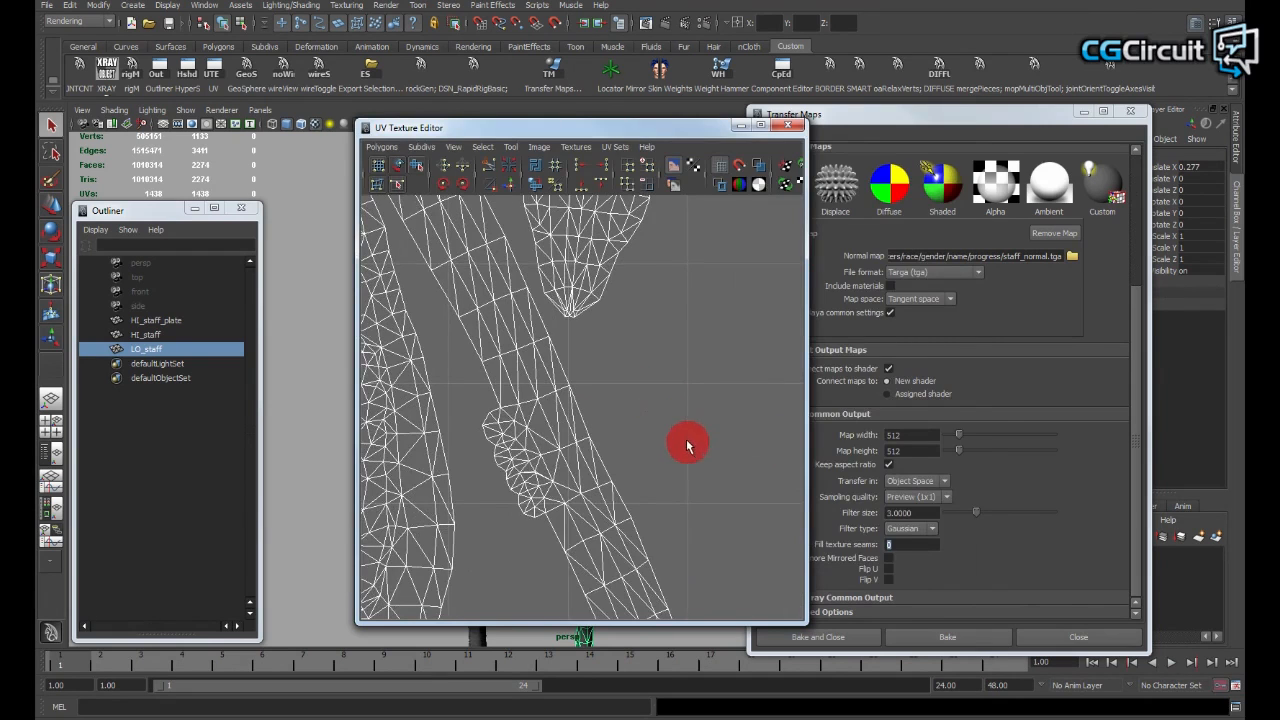
{"action": "middle_click_drag", "start_coordinate": [594, 427], "coordinate": [606, 449], "text": "alt"}
{"action": "right_click_drag", "start_coordinate": [606, 449], "coordinate": [566, 418], "text": "alt"}
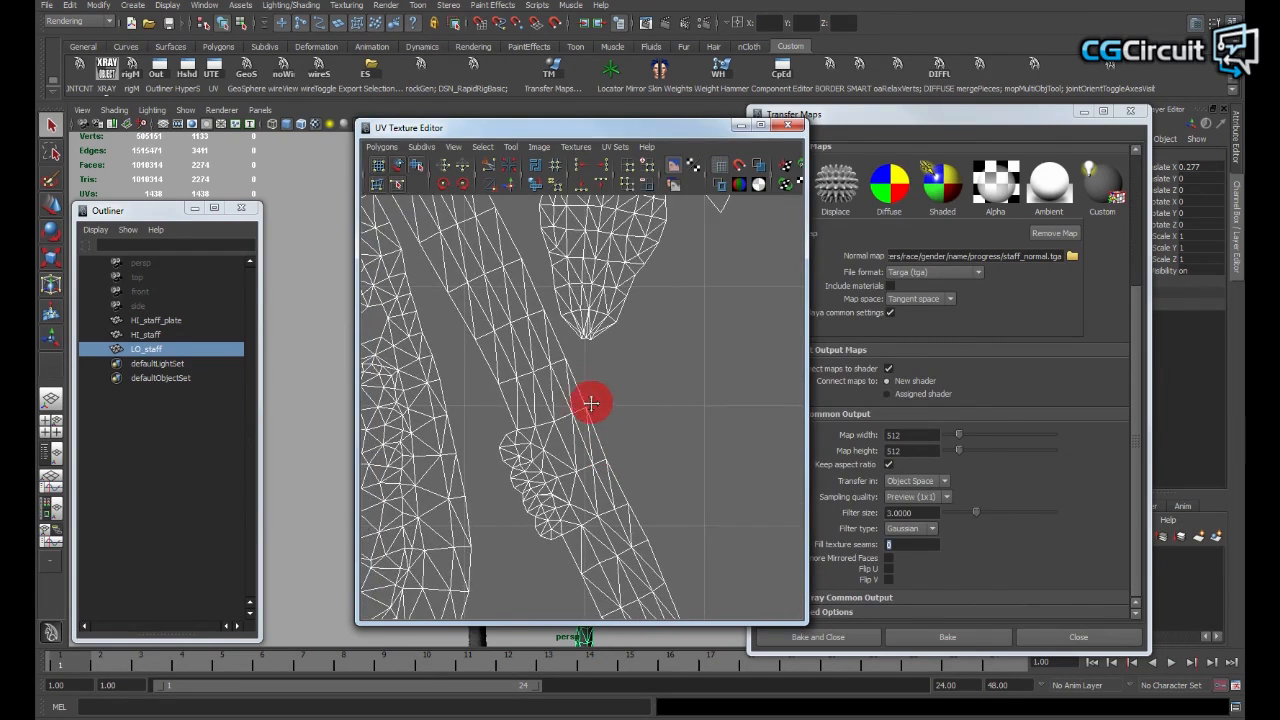
{"action": "middle_click_drag", "start_coordinate": [543, 398], "coordinate": [550, 426], "text": "alt"}
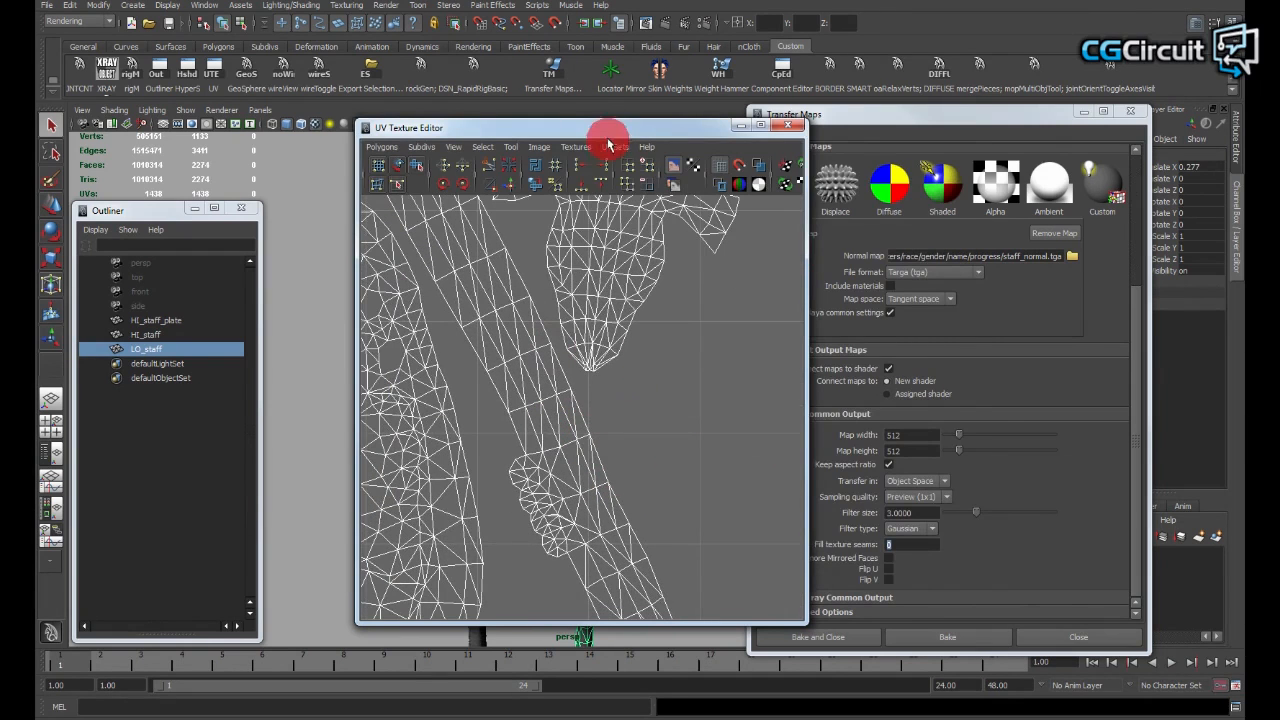
Step: Place the UV Texture Editor beside the staffs and inspect the low-poly staff's grip section up close against its UVs
{"action": "left_click_drag", "start_coordinate": [608, 128], "coordinate": [936, 109]}
{"action": "left_click_drag", "start_coordinate": [443, 417], "coordinate": [488, 364], "text": "alt"}
{"action": "left_click", "coordinate": [593, 458]}
{"action": "left_click", "coordinate": [488, 366]}
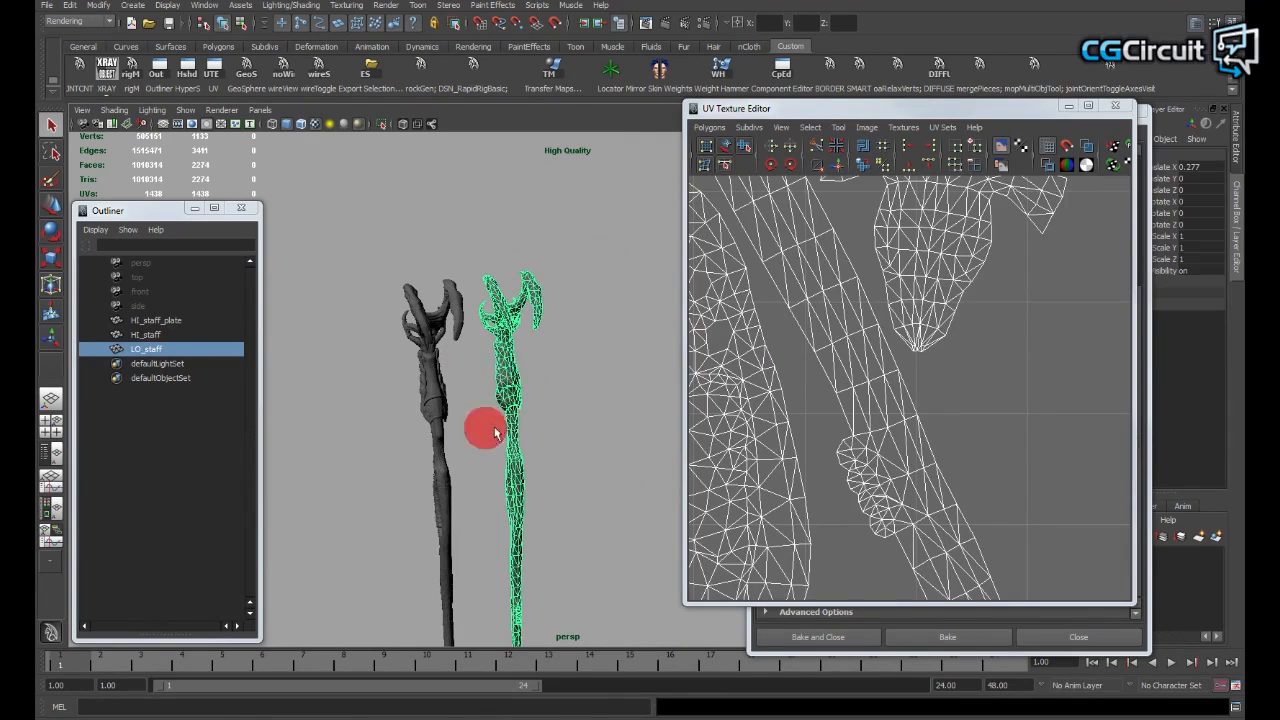
{"action": "middle_click_drag", "start_coordinate": [501, 448], "coordinate": [487, 425], "text": "alt"}
{"action": "right_click_drag", "start_coordinate": [487, 425], "coordinate": [357, 411], "text": "alt"}
{"action": "left_click_drag", "start_coordinate": [357, 411], "coordinate": [500, 437], "text": "alt"}
{"action": "right_click_drag", "start_coordinate": [500, 437], "coordinate": [573, 330], "text": "alt"}
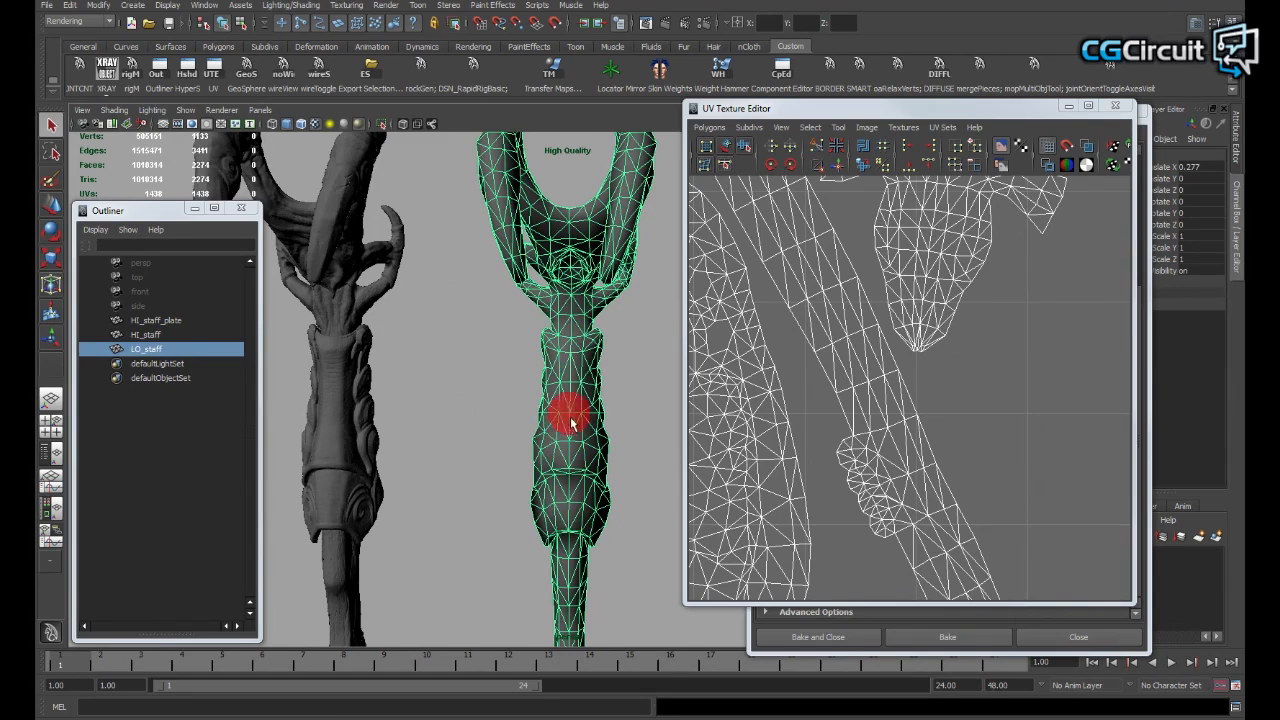
Step: Close the UV Texture Editor and set Fill texture seams to 0 in the Maya common output settings
{"action": "left_click_drag", "start_coordinate": [568, 415], "coordinate": [590, 403], "text": "alt"}
{"action": "scroll", "coordinate": [850, 255], "scroll_direction": "down", "scroll_amount": 2}
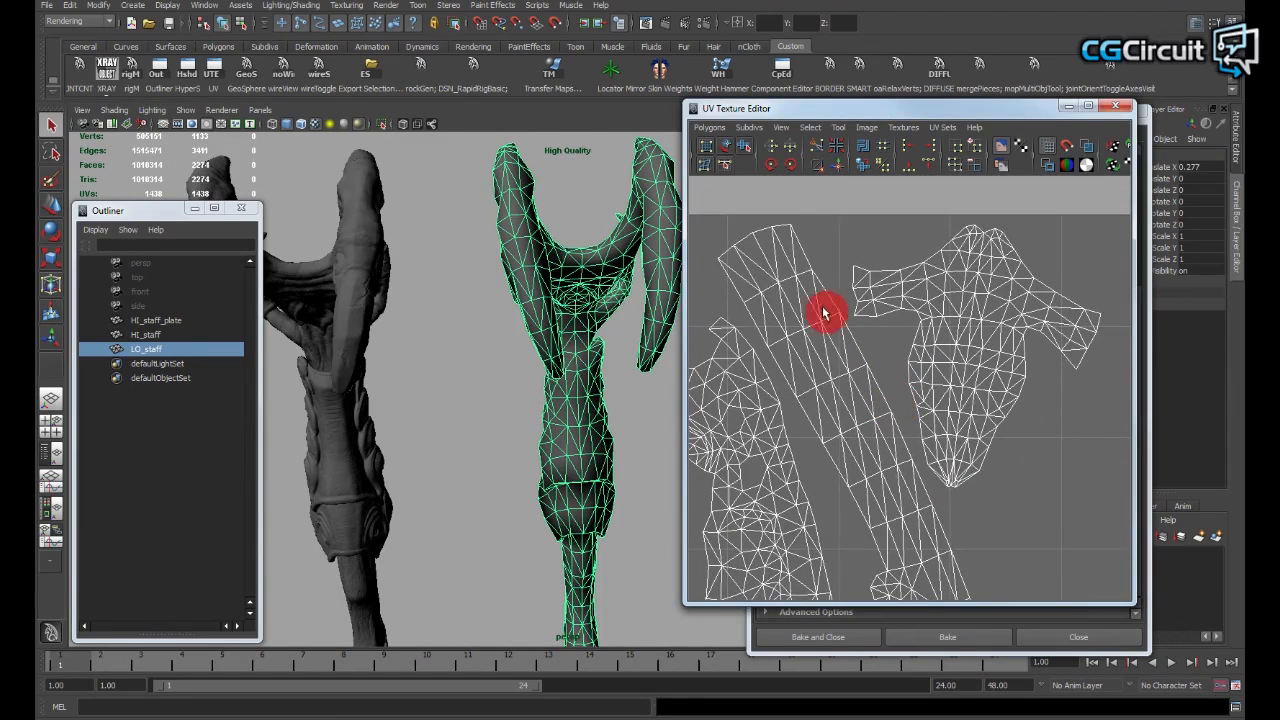
{"action": "scroll", "coordinate": [905, 405], "scroll_direction": "down", "scroll_amount": 1}
{"action": "left_click_drag", "start_coordinate": [991, 106], "coordinate": [661, 99]}
{"action": "left_click", "coordinate": [708, 96]}
{"action": "left_click_drag", "start_coordinate": [623, 286], "coordinate": [560, 380], "text": "alt"}
{"action": "left_click", "coordinate": [919, 548]}
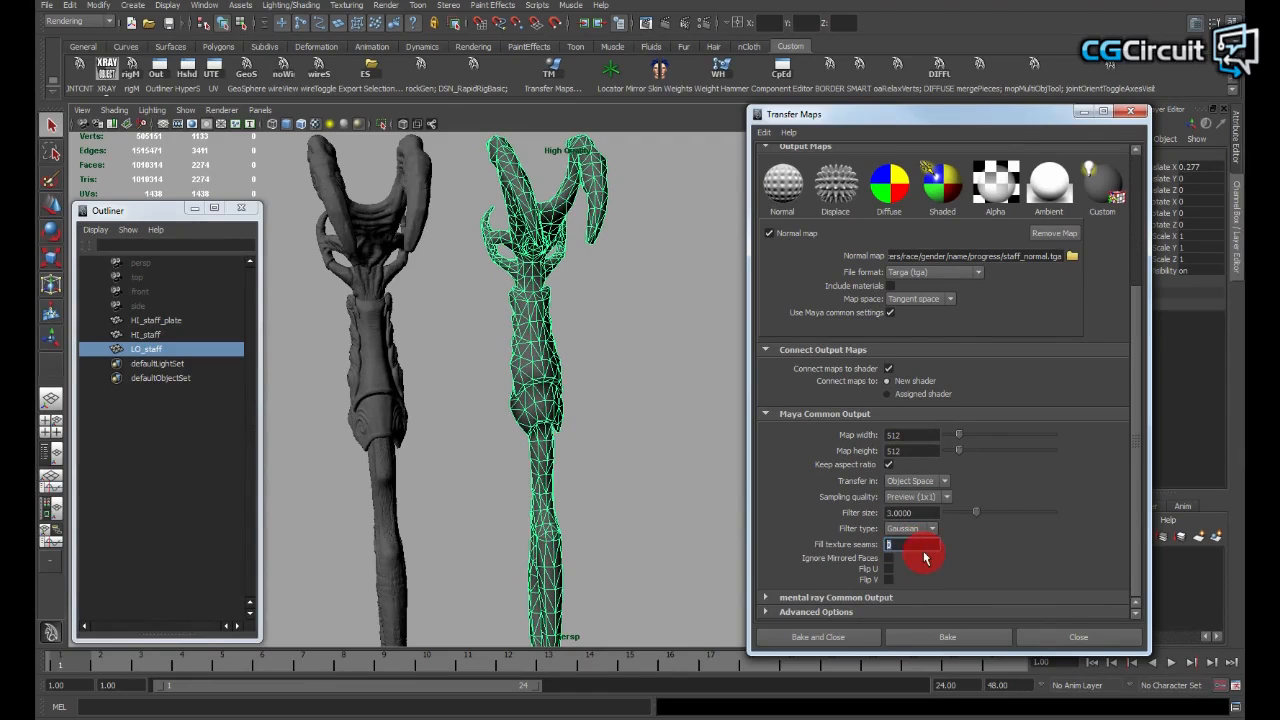
{"action": "type", "text": "0"}
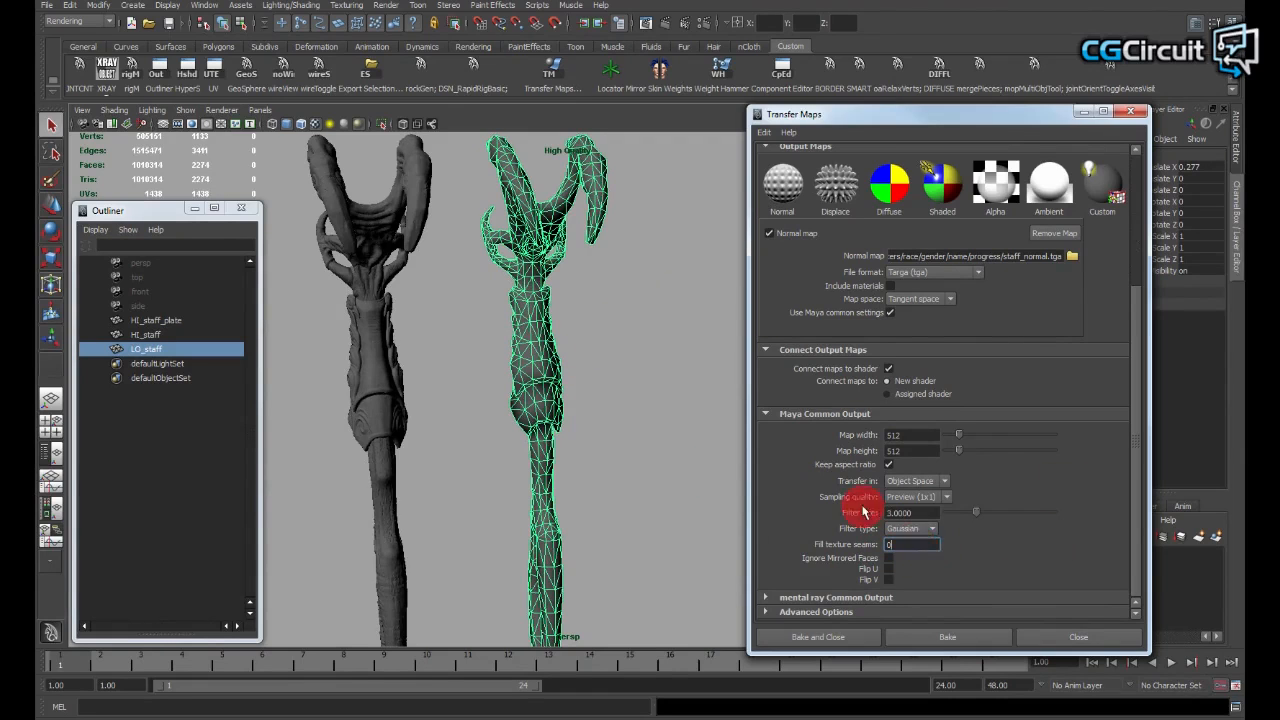
Step: Reopen the UV Texture Editor for the low-poly staff and turn on shaded display of the UV shells
{"action": "right_click_drag", "start_coordinate": [634, 408], "coordinate": [608, 414], "text": "alt"}
{"action": "middle_click_drag", "start_coordinate": [612, 415], "coordinate": [620, 429], "text": "alt"}
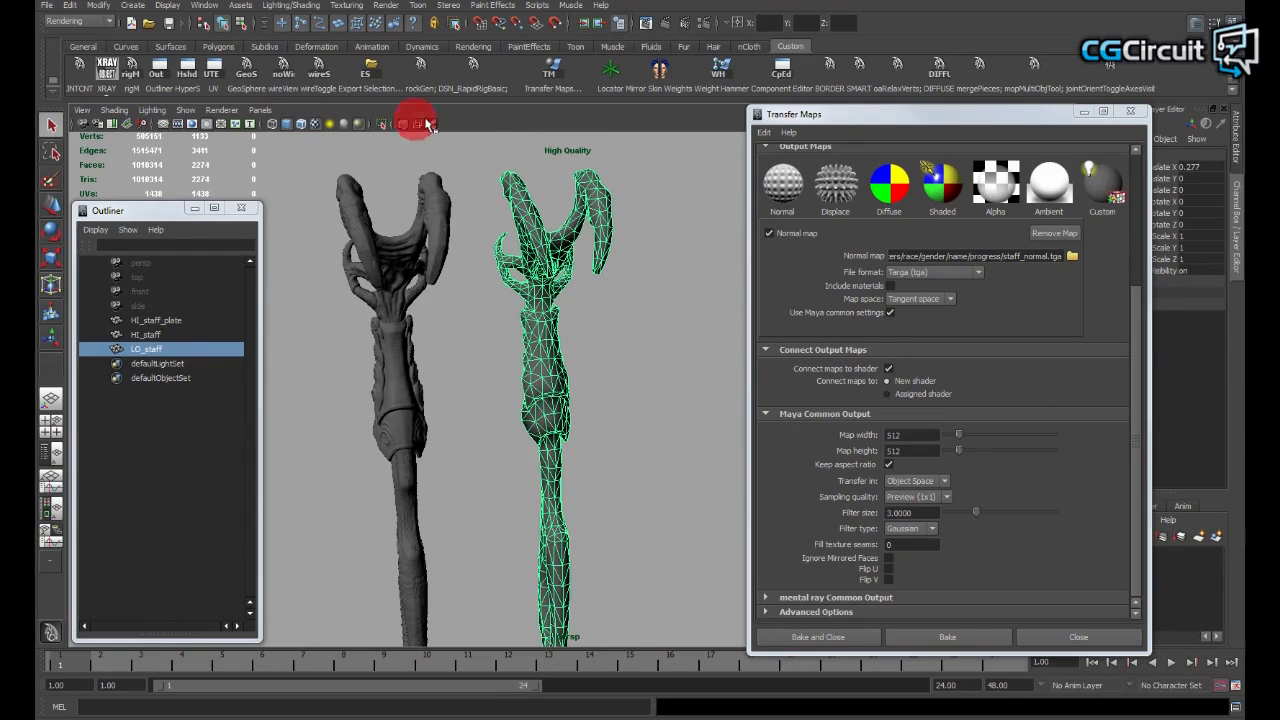
{"action": "left_click", "coordinate": [208, 76]}
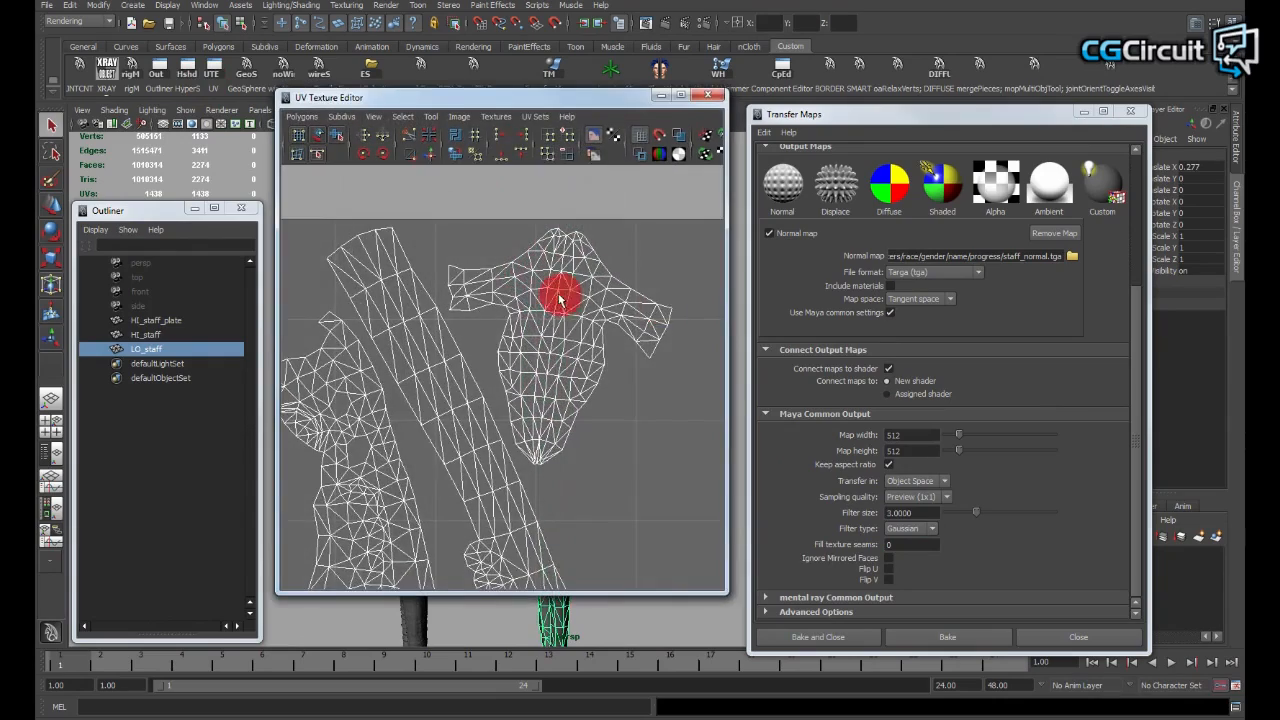
{"action": "left_click", "coordinate": [679, 134]}
{"action": "scroll", "coordinate": [440, 303], "scroll_direction": "up", "scroll_amount": 3}
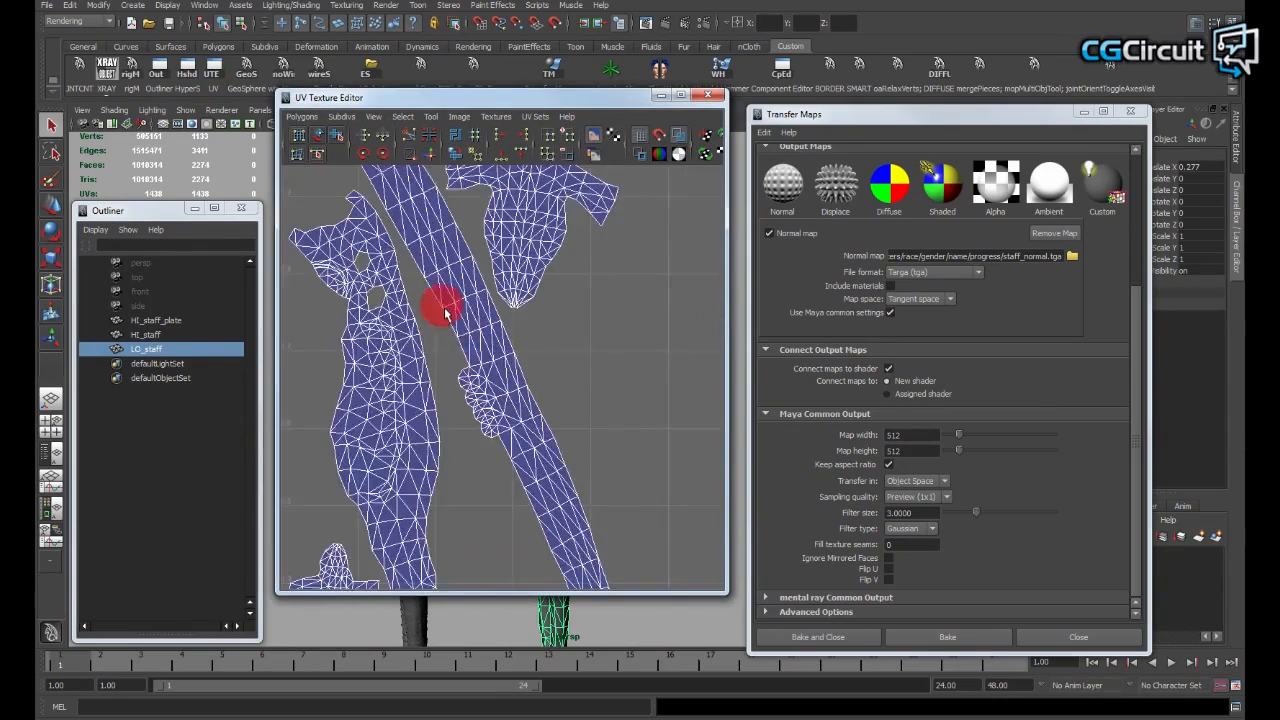
Step: Examine the shaded UV shells of the low-poly staff along their borders and across the whole 0–1 layout
{"action": "right_click_drag", "start_coordinate": [519, 332], "coordinate": [574, 393], "text": "alt"}
{"action": "middle_click_drag", "start_coordinate": [536, 341], "coordinate": [566, 477], "text": "alt"}
{"action": "right_click_drag", "start_coordinate": [566, 477], "coordinate": [554, 451], "text": "alt"}
{"action": "right_click_drag", "start_coordinate": [594, 500], "coordinate": [537, 486], "text": "alt"}
{"action": "middle_click_drag", "start_coordinate": [537, 486], "coordinate": [440, 356], "text": "alt"}
{"action": "right_click_drag", "start_coordinate": [440, 356], "coordinate": [485, 304], "text": "alt"}
{"action": "right_click_drag", "start_coordinate": [576, 492], "coordinate": [505, 451], "text": "alt"}
{"action": "middle_click_drag", "start_coordinate": [505, 451], "coordinate": [465, 330], "text": "alt"}
{"action": "right_click_drag", "start_coordinate": [508, 392], "coordinate": [462, 364], "text": "alt"}
{"action": "right_click_drag", "start_coordinate": [549, 374], "coordinate": [623, 434], "text": "alt"}
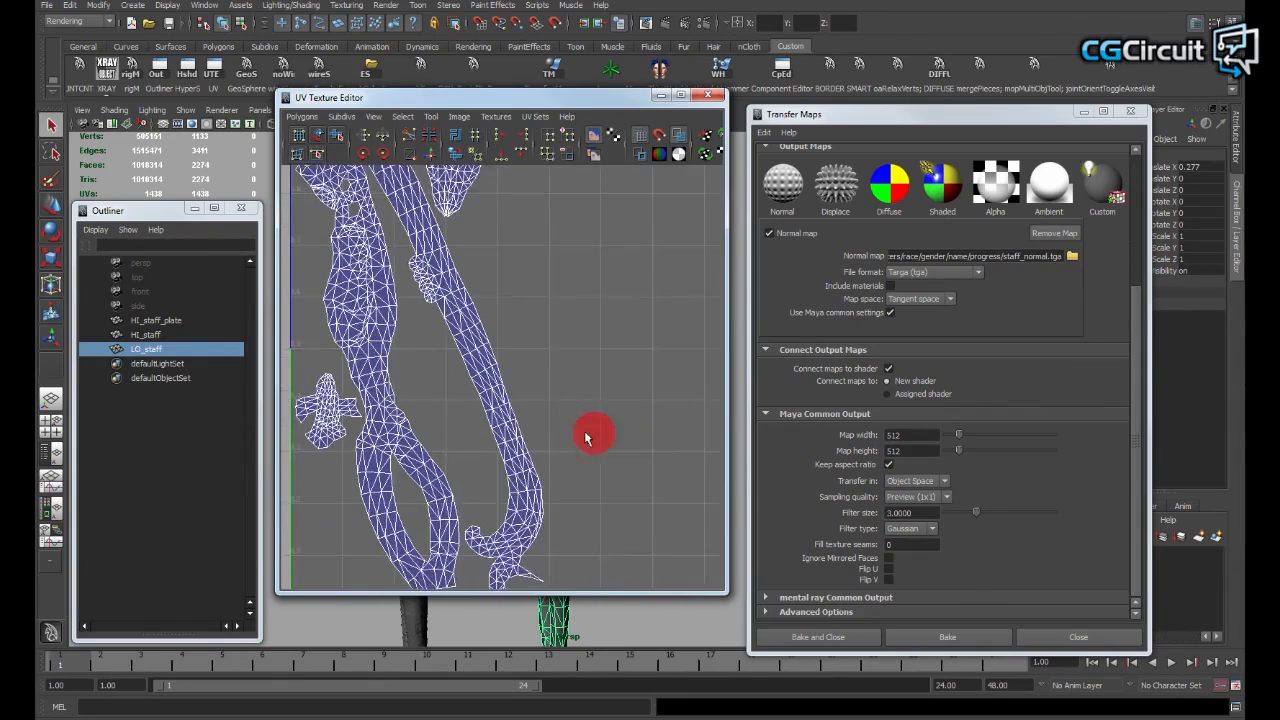
{"action": "middle_click_drag", "start_coordinate": [623, 434], "coordinate": [524, 382], "text": "alt"}
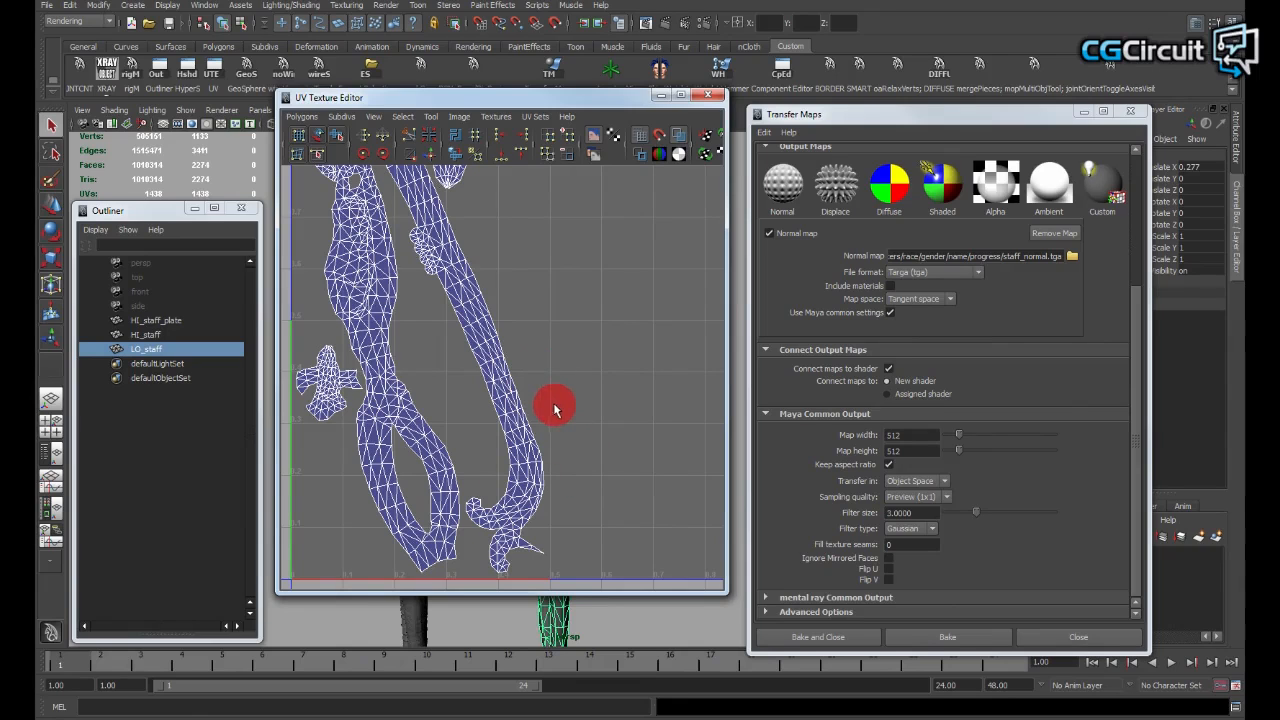
{"action": "right_click_drag", "start_coordinate": [552, 409], "coordinate": [503, 400], "text": "alt"}
{"action": "middle_click_drag", "start_coordinate": [503, 400], "coordinate": [505, 406], "text": "alt"}
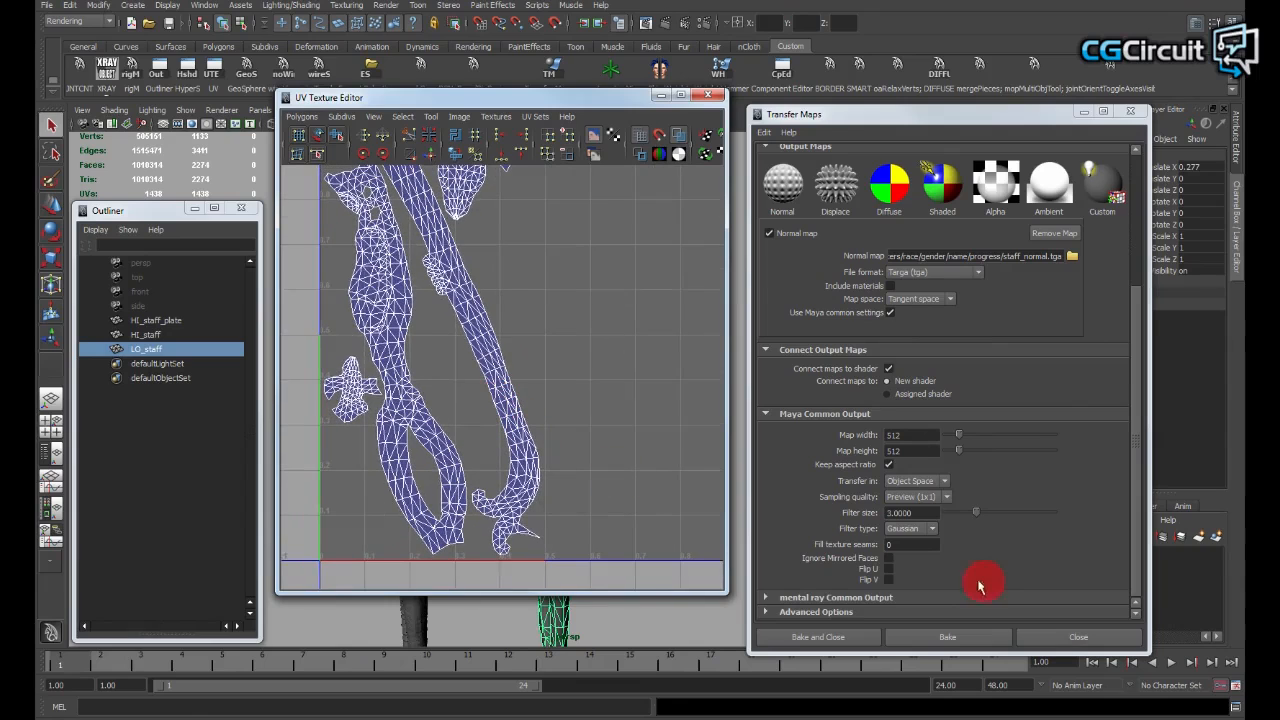
Step: Compare the Fill texture seams setting with the gaps around the long UV shells and close the UV Texture Editor
{"action": "left_click_drag", "start_coordinate": [906, 545], "coordinate": [783, 539]}
{"action": "right_click_drag", "start_coordinate": [394, 388], "coordinate": [504, 290], "text": "alt"}
{"action": "middle_click_drag", "start_coordinate": [504, 290], "coordinate": [504, 396], "text": "alt"}
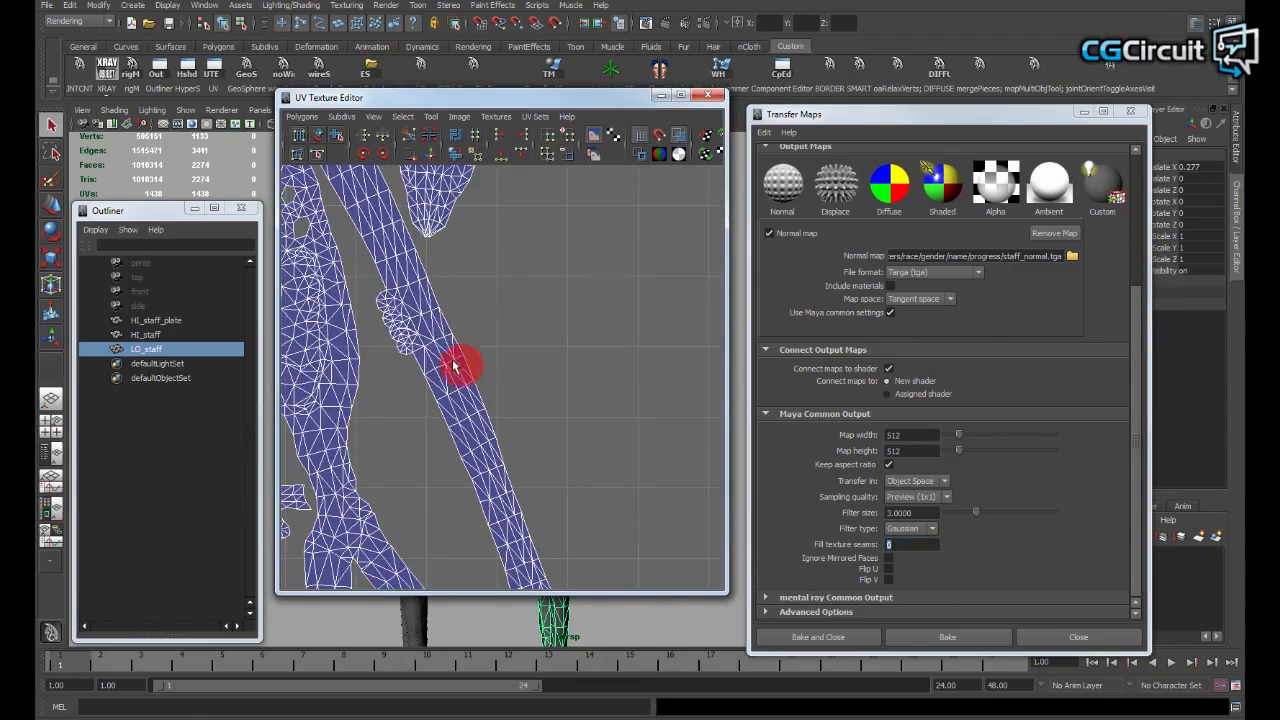
{"action": "right_click_drag", "start_coordinate": [594, 403], "coordinate": [514, 397], "text": "alt"}
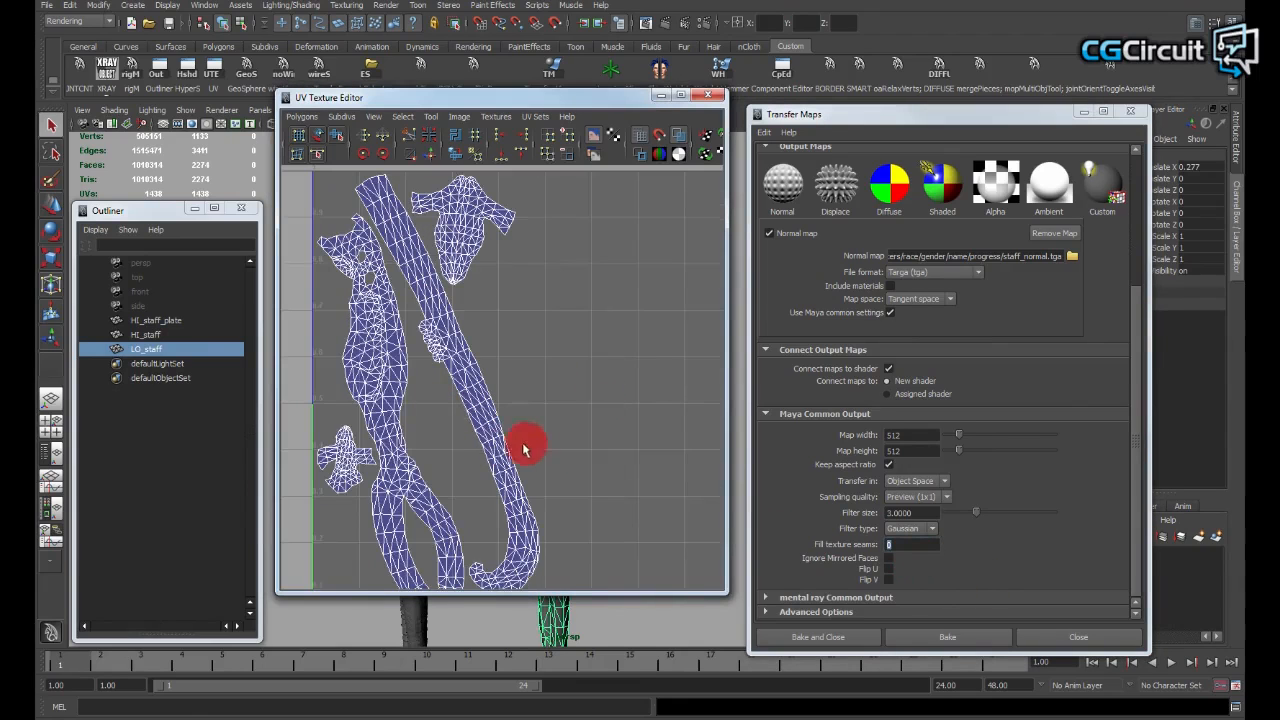
{"action": "middle_click_drag", "start_coordinate": [534, 443], "coordinate": [540, 432], "text": "alt"}
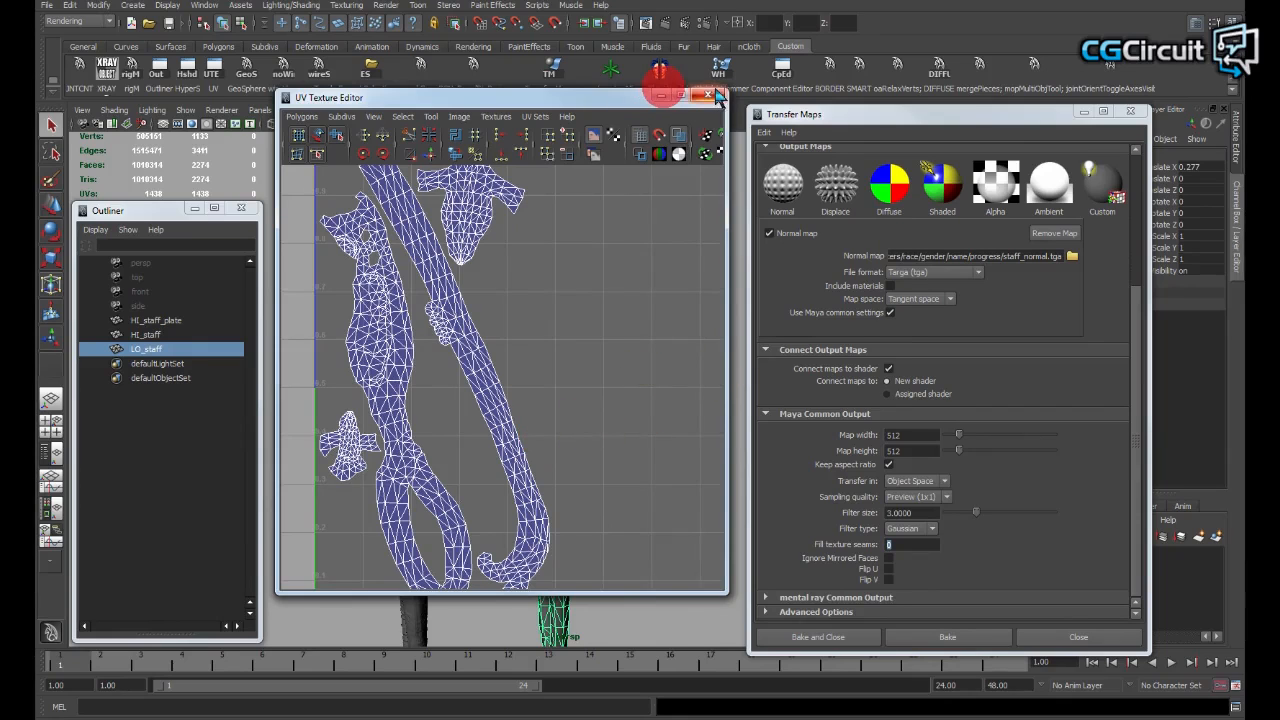
{"action": "left_click", "coordinate": [714, 97]}
Step: Try turning on Ignore Mirrored Faces and turn it off again after viewing both staffs
{"action": "right_click_drag", "start_coordinate": [526, 403], "coordinate": [585, 270], "text": "alt"}
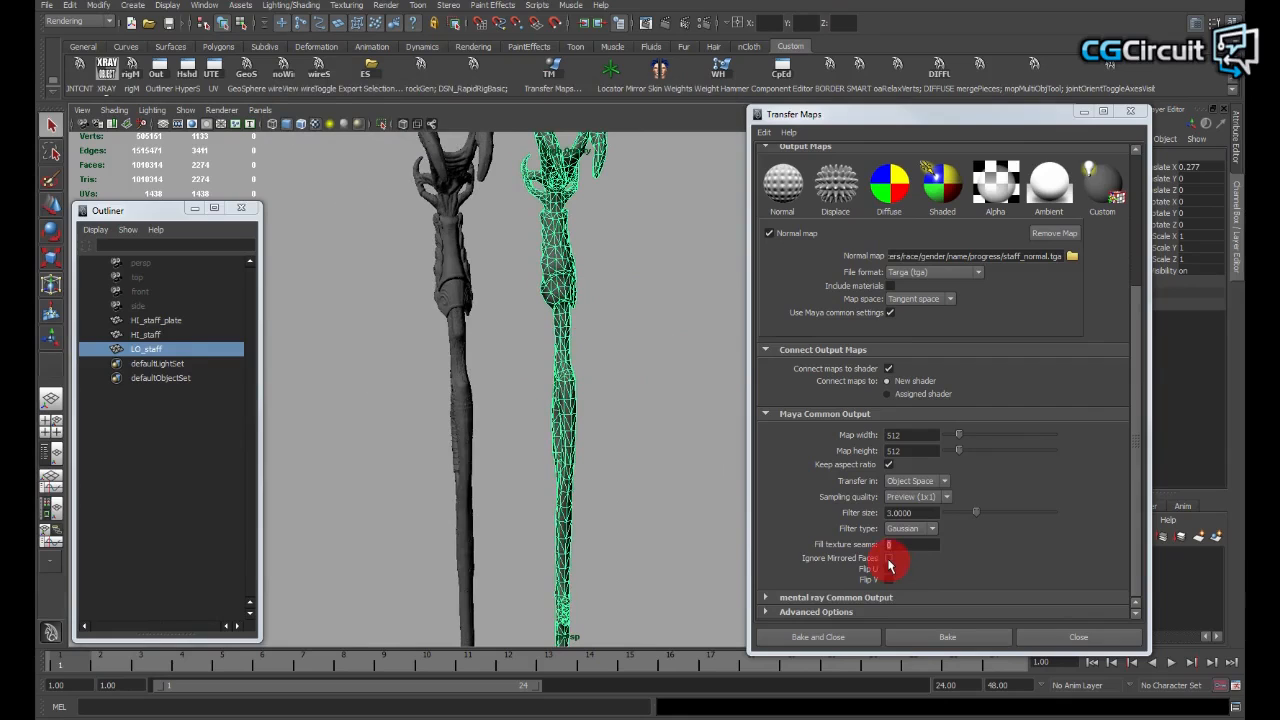
{"action": "left_click", "coordinate": [890, 560]}
{"action": "left_click_drag", "start_coordinate": [606, 323], "coordinate": [518, 352], "text": "alt"}
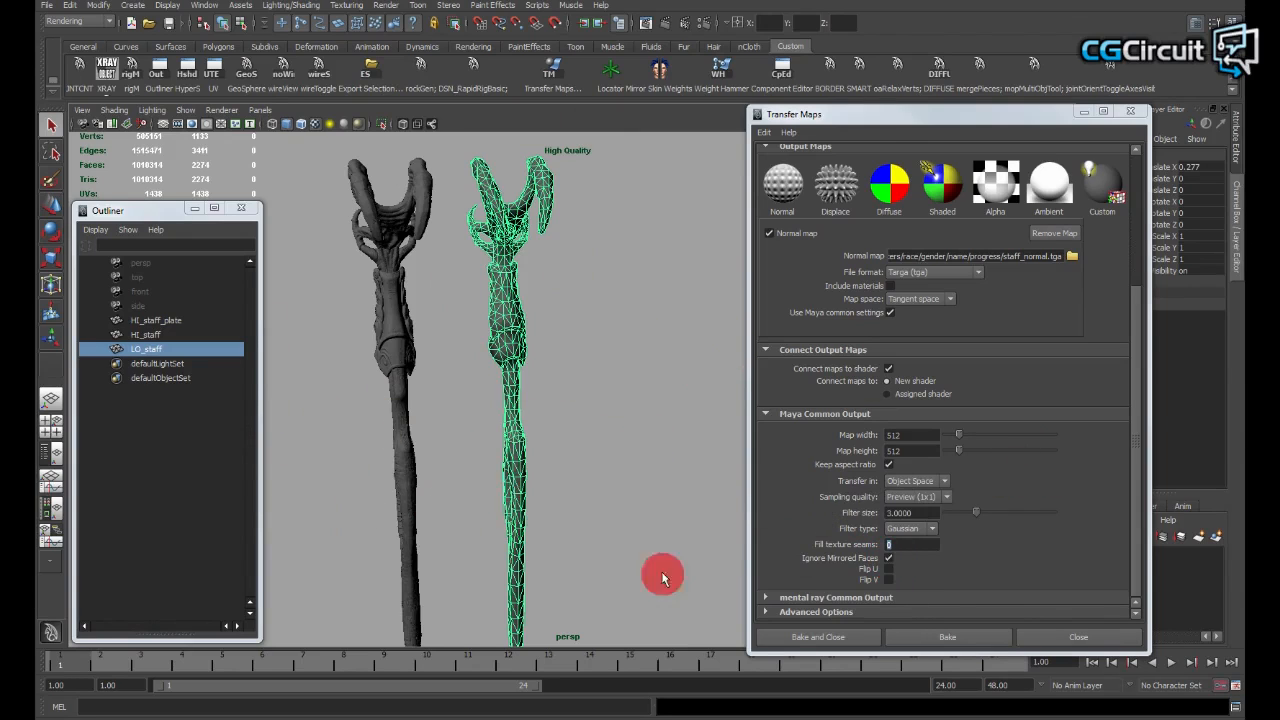
{"action": "left_click_drag", "start_coordinate": [601, 473], "coordinate": [515, 445], "text": "alt"}
{"action": "left_click", "coordinate": [889, 558]}
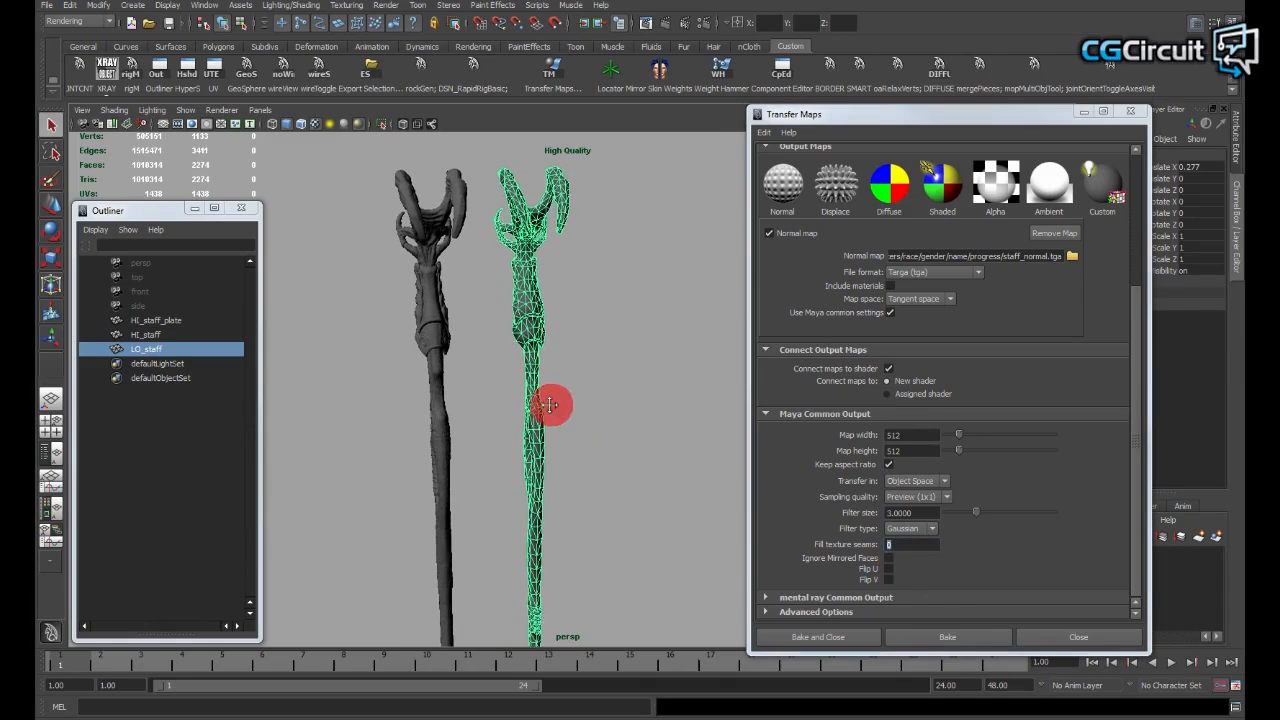
Step: Deselect the low-poly staff and frame both staffs without the wireframe highlight
{"action": "middle_click_drag", "start_coordinate": [549, 404], "coordinate": [588, 429], "text": "alt"}
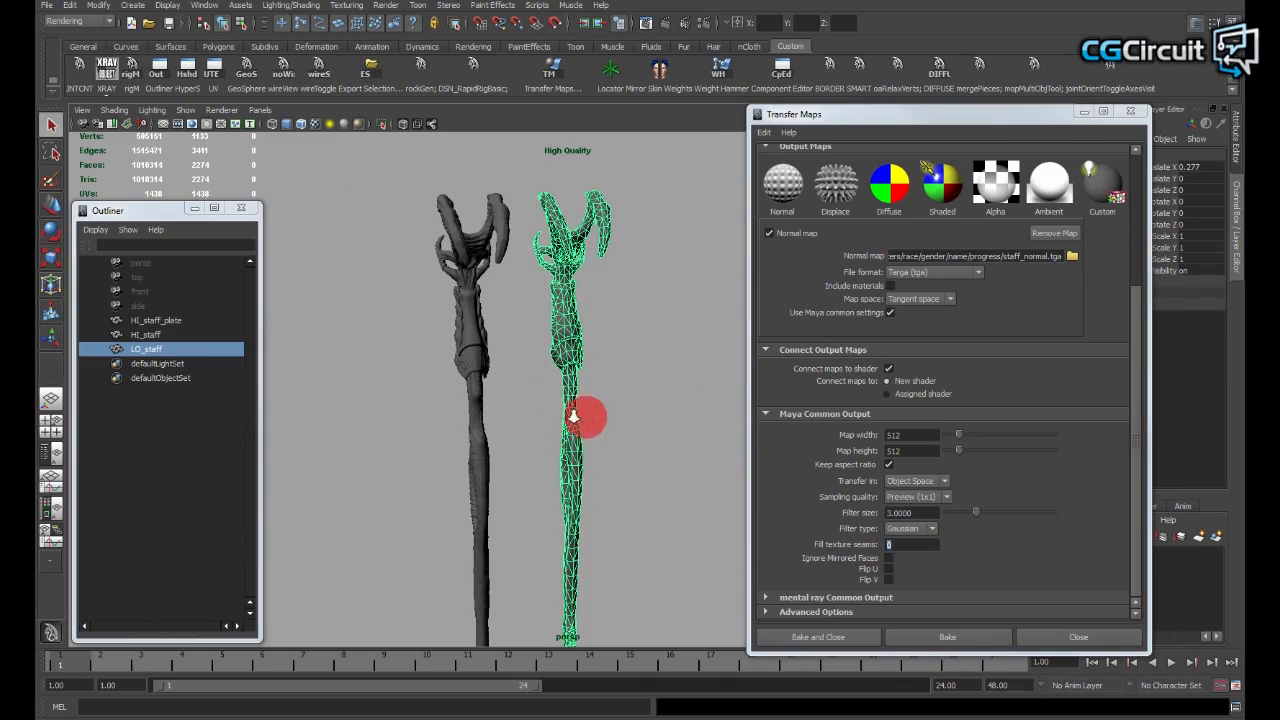
{"action": "left_click_drag", "start_coordinate": [583, 416], "coordinate": [589, 445], "text": "alt"}
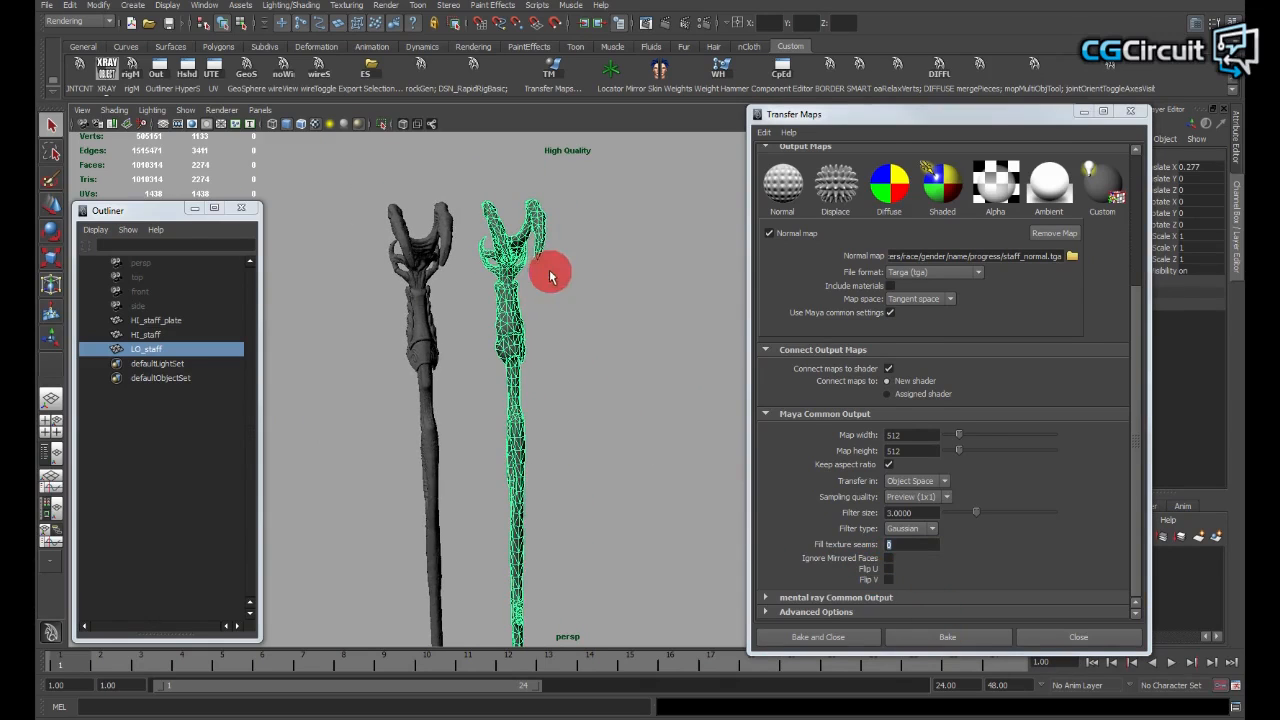
{"action": "right_click_drag", "start_coordinate": [557, 297], "coordinate": [661, 343], "text": "alt"}
{"action": "left_click_drag", "start_coordinate": [628, 345], "coordinate": [640, 394], "text": "alt"}
{"action": "left_click", "coordinate": [640, 392]}
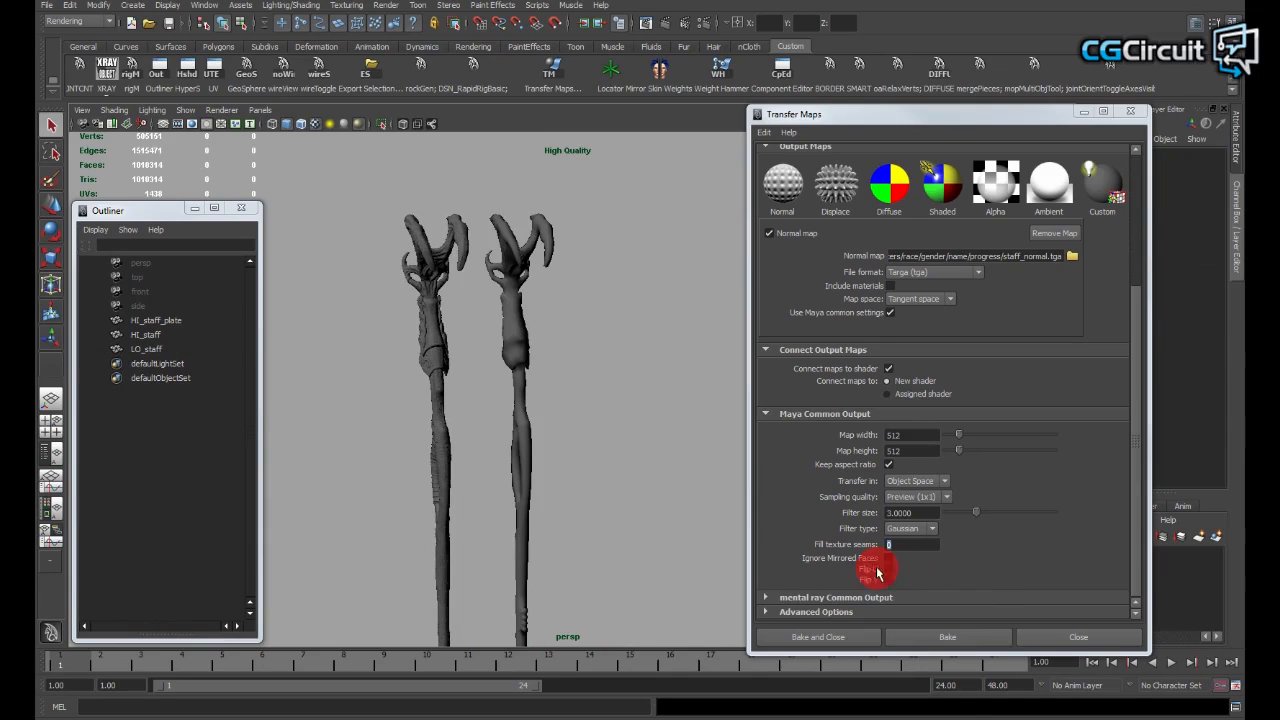
Step: Expand the mental ray Common Output settings to review them, and collapse the section again
{"action": "left_click", "coordinate": [1143, 456]}
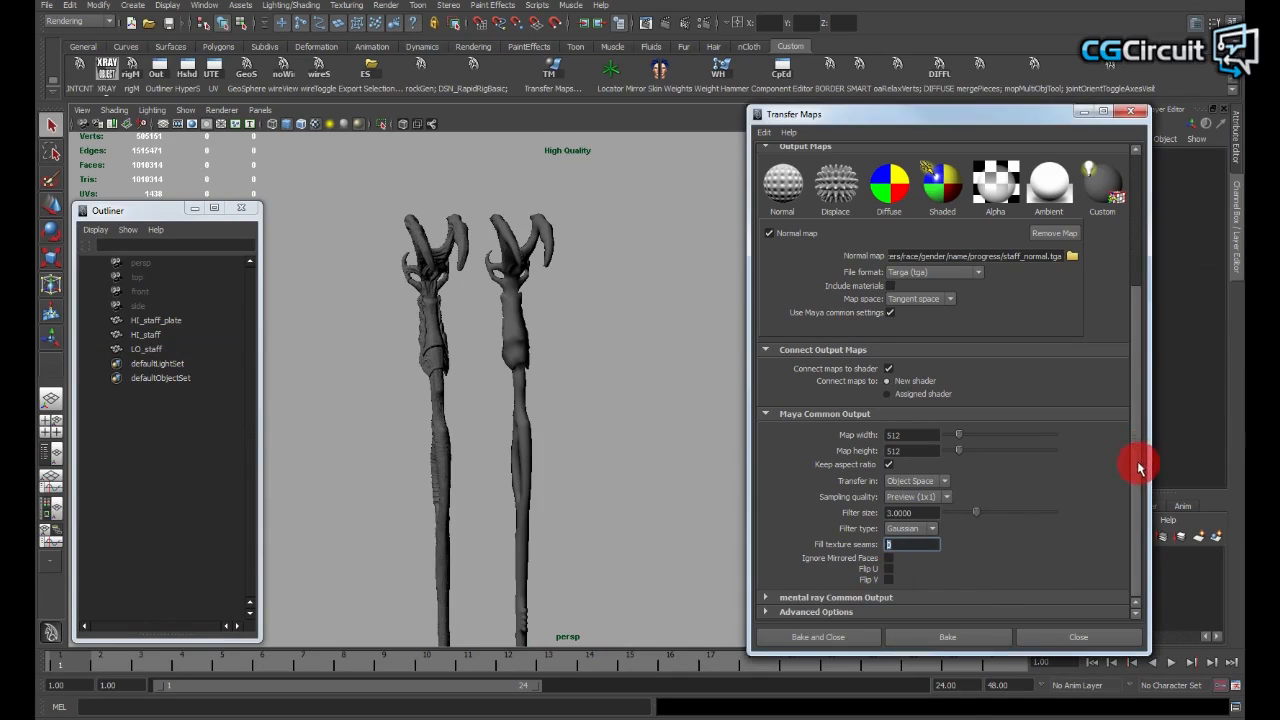
{"action": "left_click", "coordinate": [765, 598]}
{"action": "left_click_drag", "start_coordinate": [1133, 416], "coordinate": [1125, 543]}
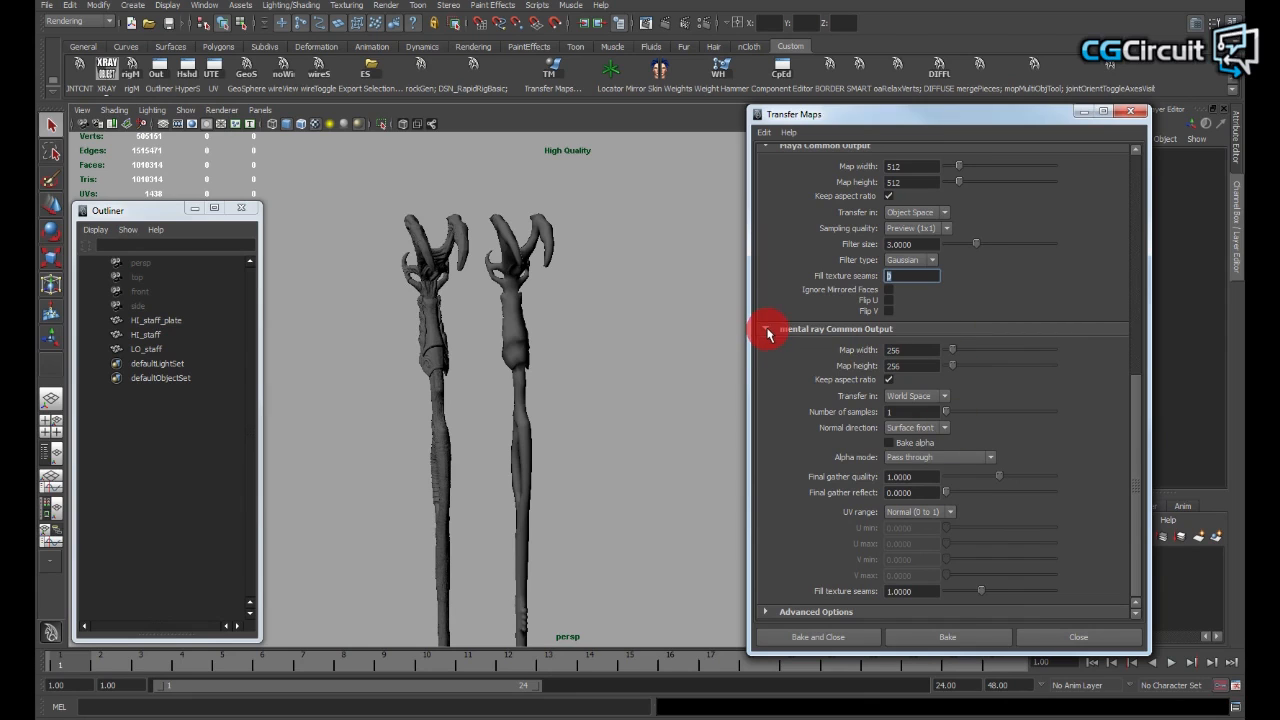
{"action": "left_click", "coordinate": [767, 330]}
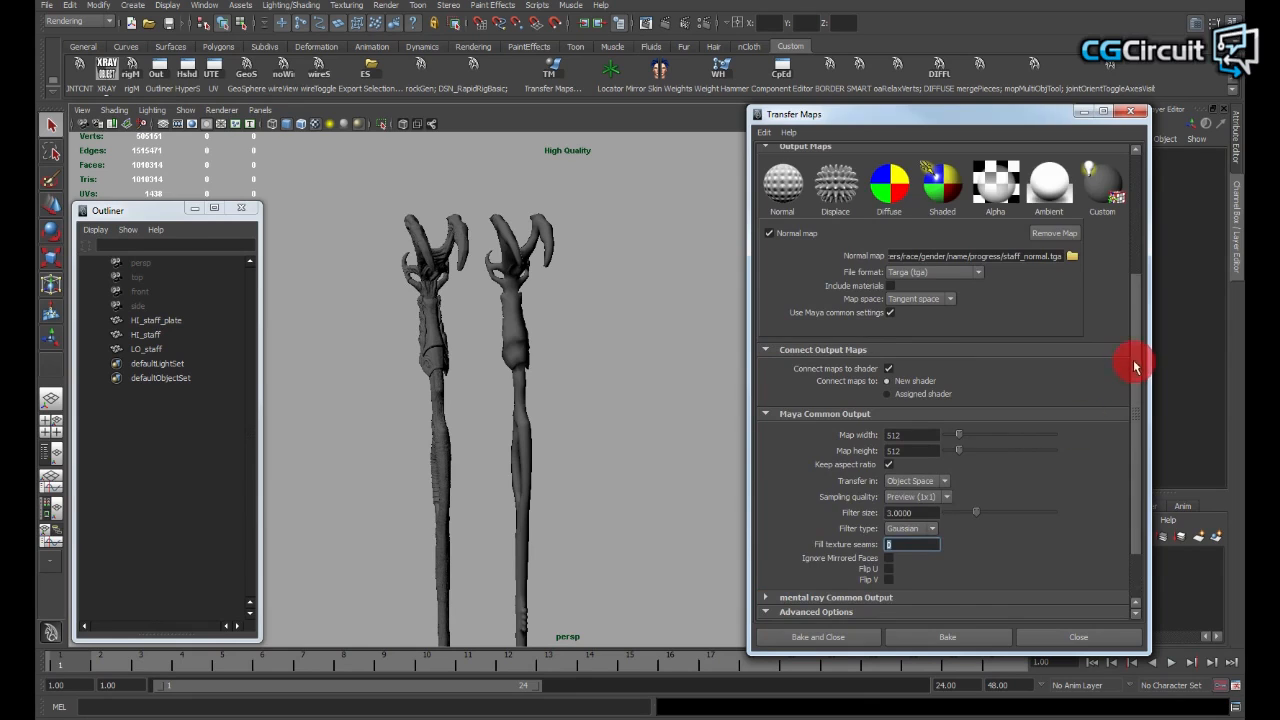
Step: Turn off Delete envelopes on bake in the Advanced Options and bring the two staffs closer into view
{"action": "scroll", "coordinate": [1133, 474], "scroll_direction": "down", "scroll_amount": 2}
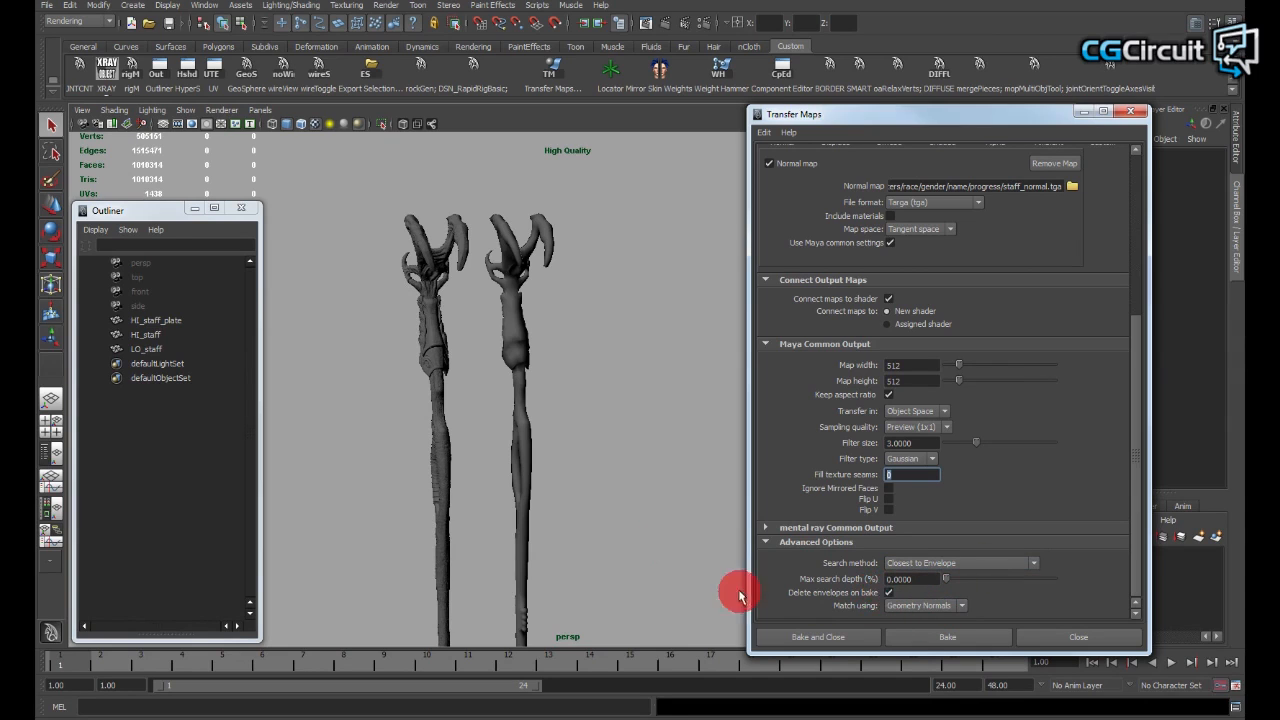
{"action": "left_click", "coordinate": [889, 593]}
{"action": "right_click_drag", "start_coordinate": [591, 485], "coordinate": [626, 485], "text": "alt"}
{"action": "middle_click_drag", "start_coordinate": [626, 485], "coordinate": [717, 554], "text": "alt"}
{"action": "middle_click_drag", "start_coordinate": [627, 530], "coordinate": [584, 505], "text": "alt"}
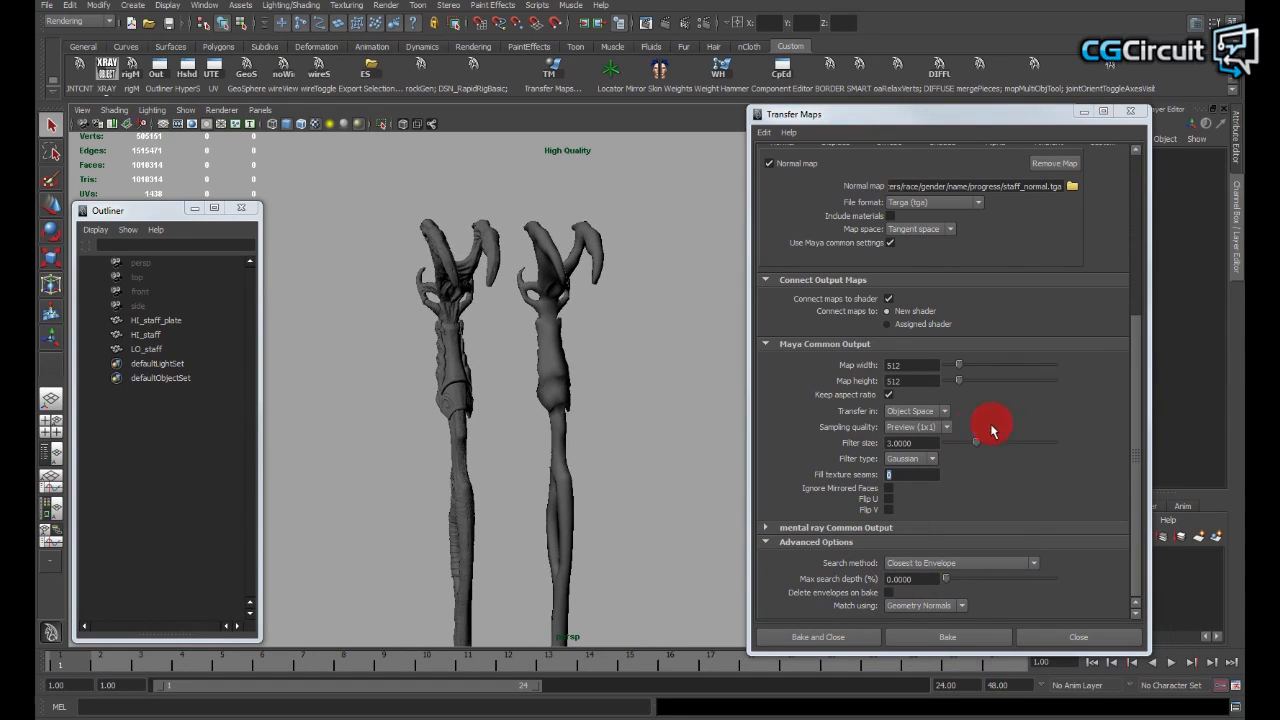
Step: Review the target mesh settings of LO_staffShape, keeping map1 as the output UV set and checking the display options
{"action": "scroll", "coordinate": [1128, 446], "scroll_direction": "up", "scroll_amount": 5}
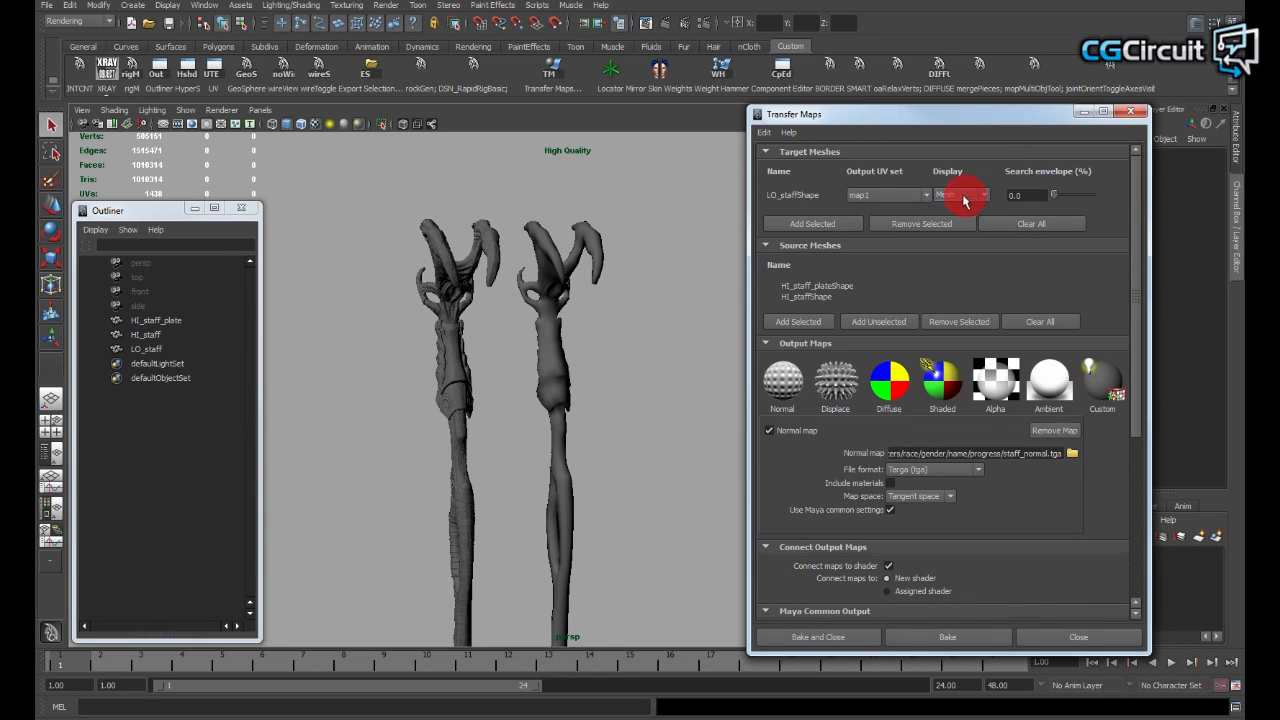
{"action": "left_click", "coordinate": [901, 201]}
{"action": "left_click", "coordinate": [900, 210]}
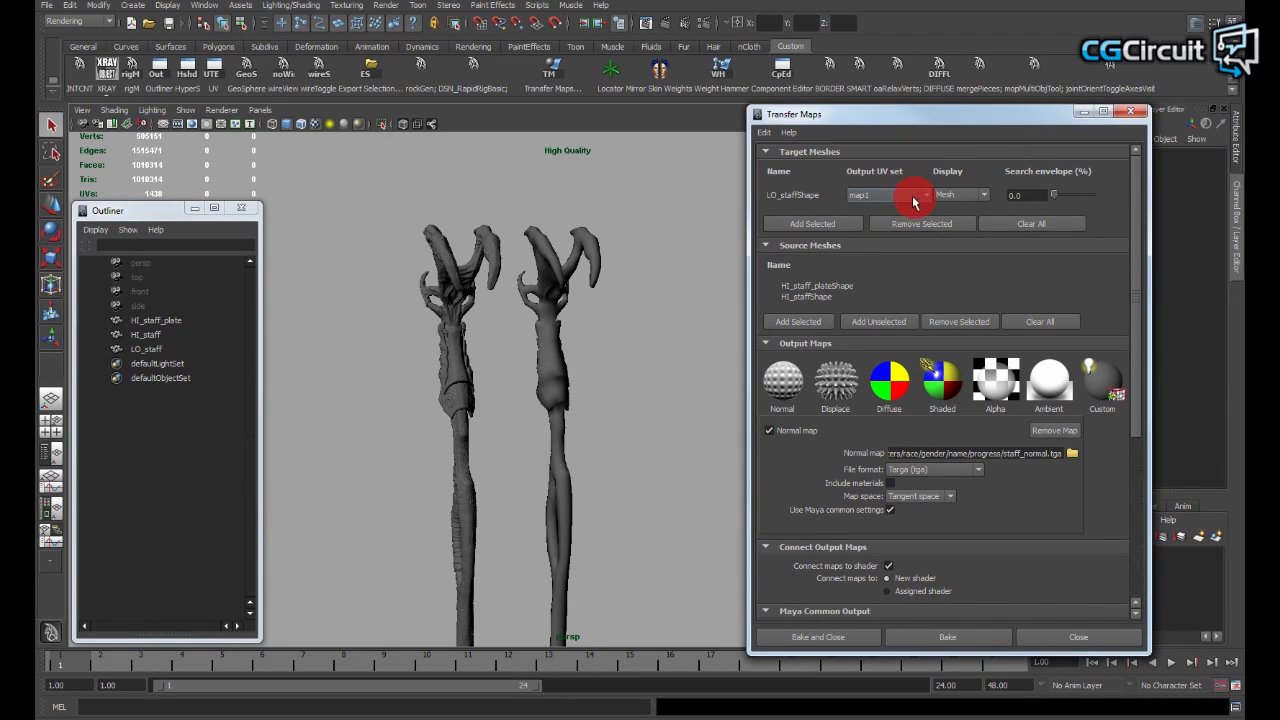
{"action": "left_click", "coordinate": [973, 192]}
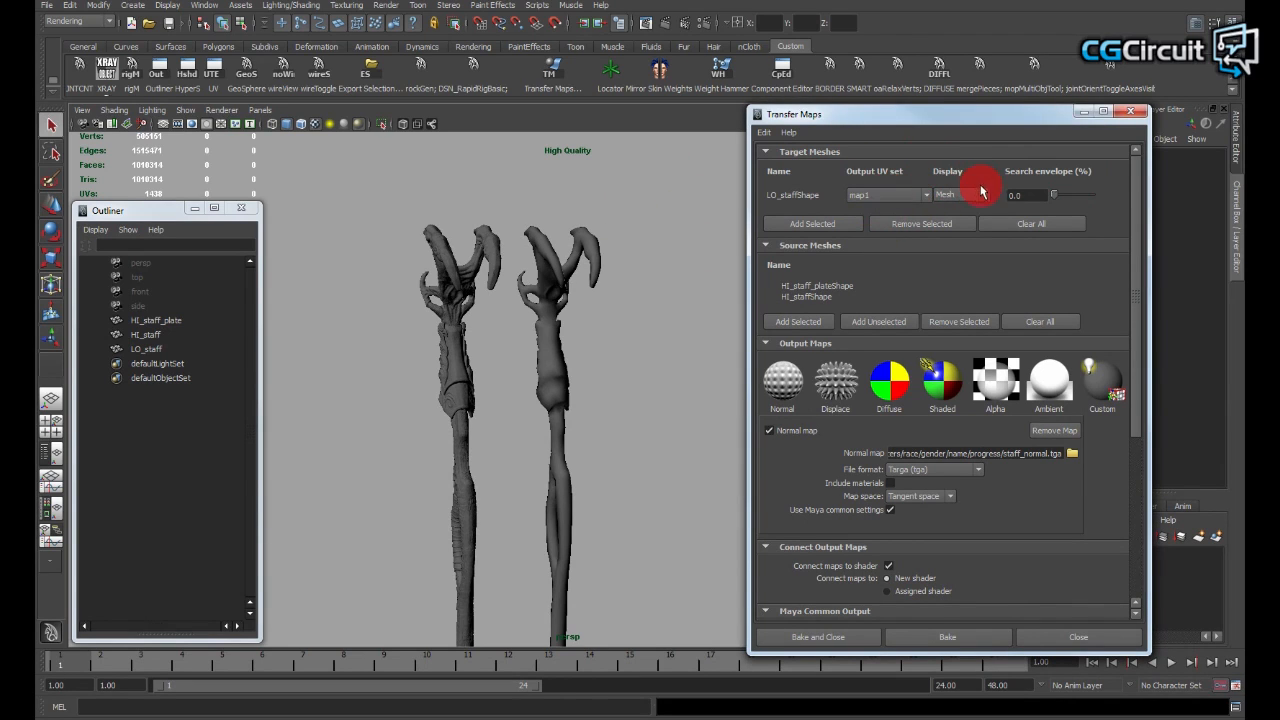
Step: Select the low-poly staff and switch the target mesh display to Envelope
{"action": "right_click_drag", "start_coordinate": [628, 234], "coordinate": [681, 240], "text": "alt"}
{"action": "left_click", "coordinate": [590, 262]}
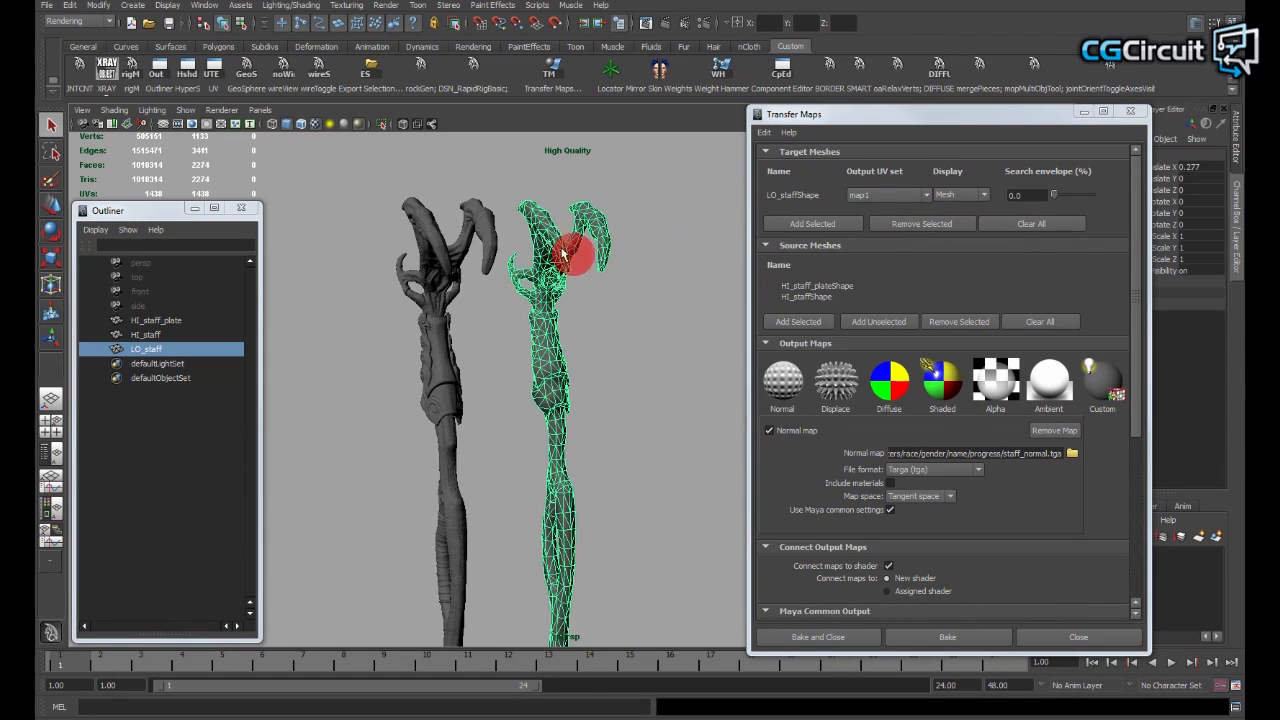
{"action": "left_click", "coordinate": [967, 197]}
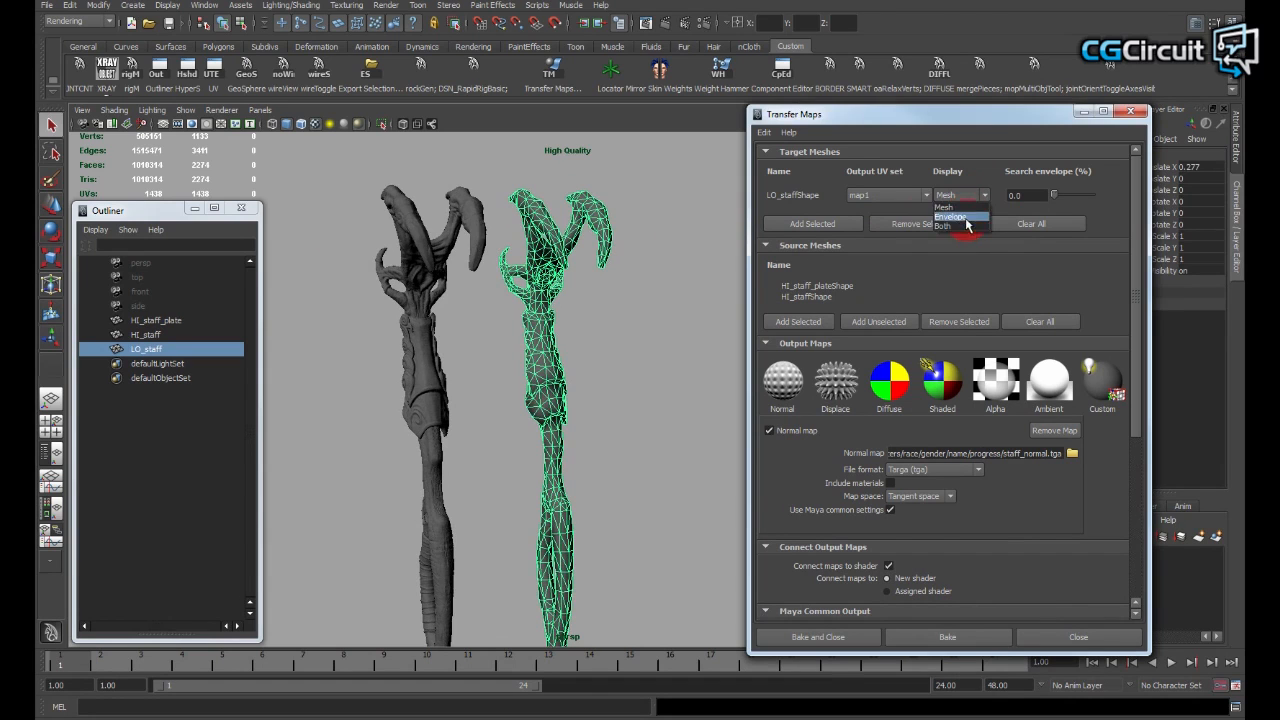
{"action": "left_click", "coordinate": [966, 218]}
Step: Deselect the staff and inspect its red search envelope around the claws and grip from several angles
{"action": "right_click_drag", "start_coordinate": [651, 235], "coordinate": [750, 300], "text": "alt"}
{"action": "left_click", "coordinate": [649, 211]}
{"action": "middle_click_drag", "start_coordinate": [649, 211], "coordinate": [612, 340], "text": "alt"}
{"action": "right_click_drag", "start_coordinate": [612, 340], "coordinate": [810, 350], "text": "alt"}
{"action": "left_click_drag", "start_coordinate": [600, 256], "coordinate": [602, 343], "text": "alt"}
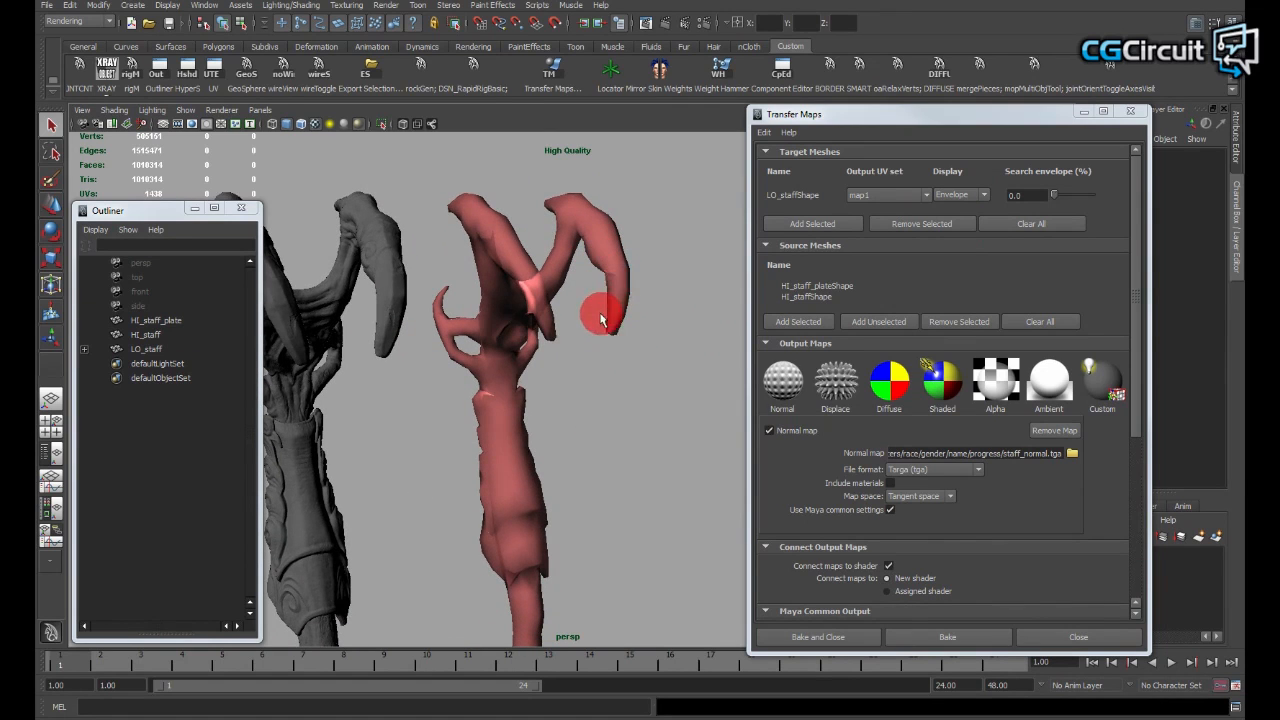
{"action": "middle_click_drag", "start_coordinate": [603, 317], "coordinate": [618, 292], "text": "alt"}
{"action": "right_click_drag", "start_coordinate": [618, 292], "coordinate": [580, 289], "text": "alt"}
{"action": "left_click_drag", "start_coordinate": [665, 265], "coordinate": [627, 252], "text": "alt"}
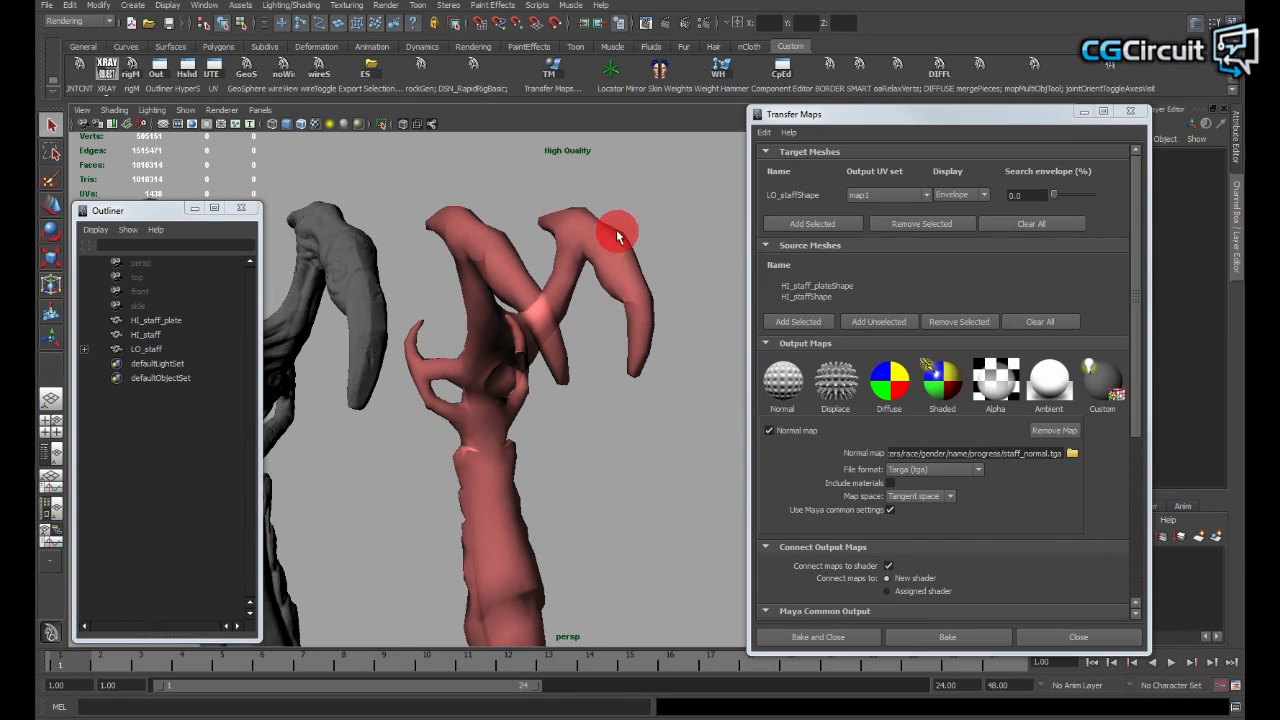
{"action": "left_click_drag", "start_coordinate": [600, 222], "coordinate": [589, 286], "text": "alt"}
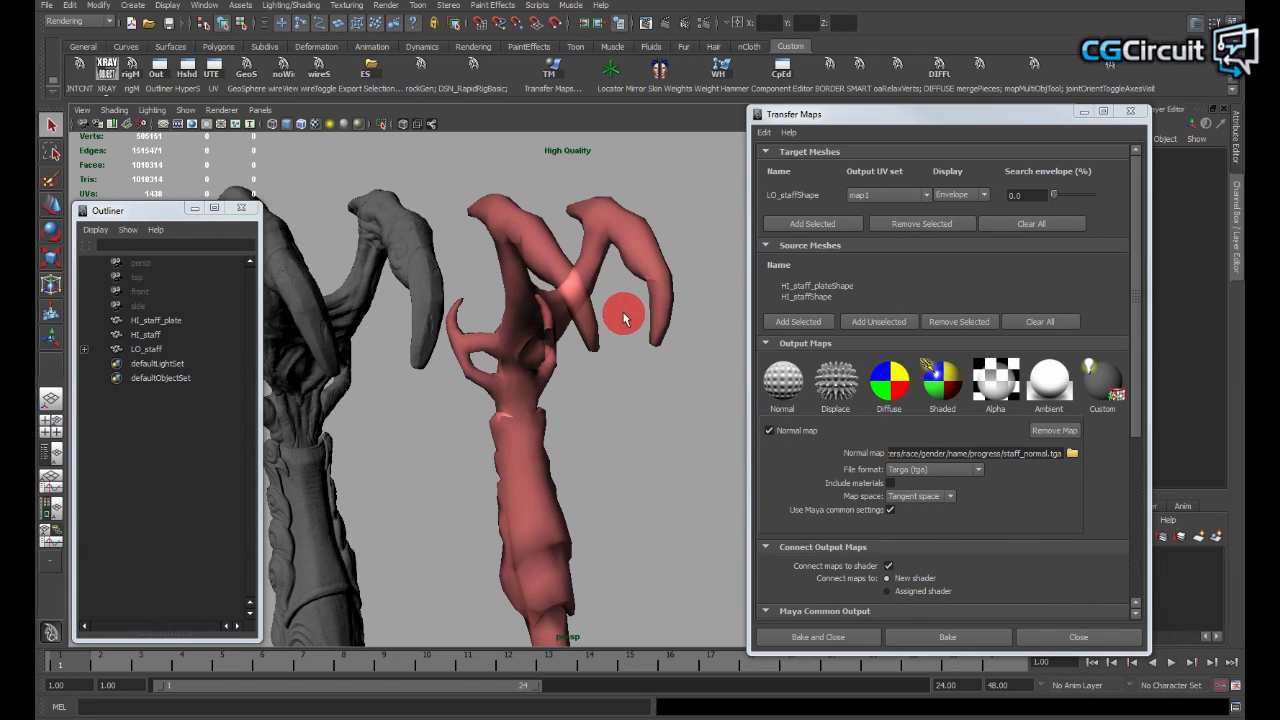
{"action": "left_click_drag", "start_coordinate": [620, 318], "coordinate": [580, 290], "text": "alt"}
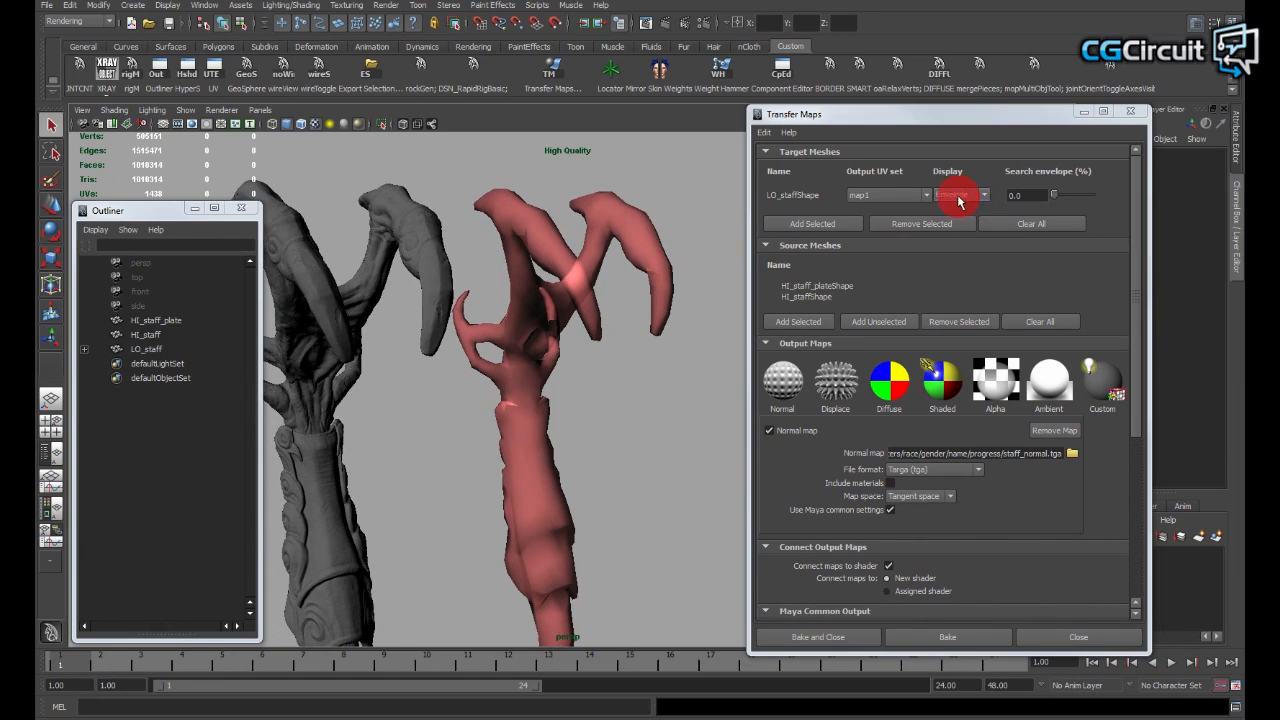
Step: Set the target mesh display to Both and raise the search envelope of LO_staffShape to 1.9%
{"action": "left_click", "coordinate": [958, 196]}
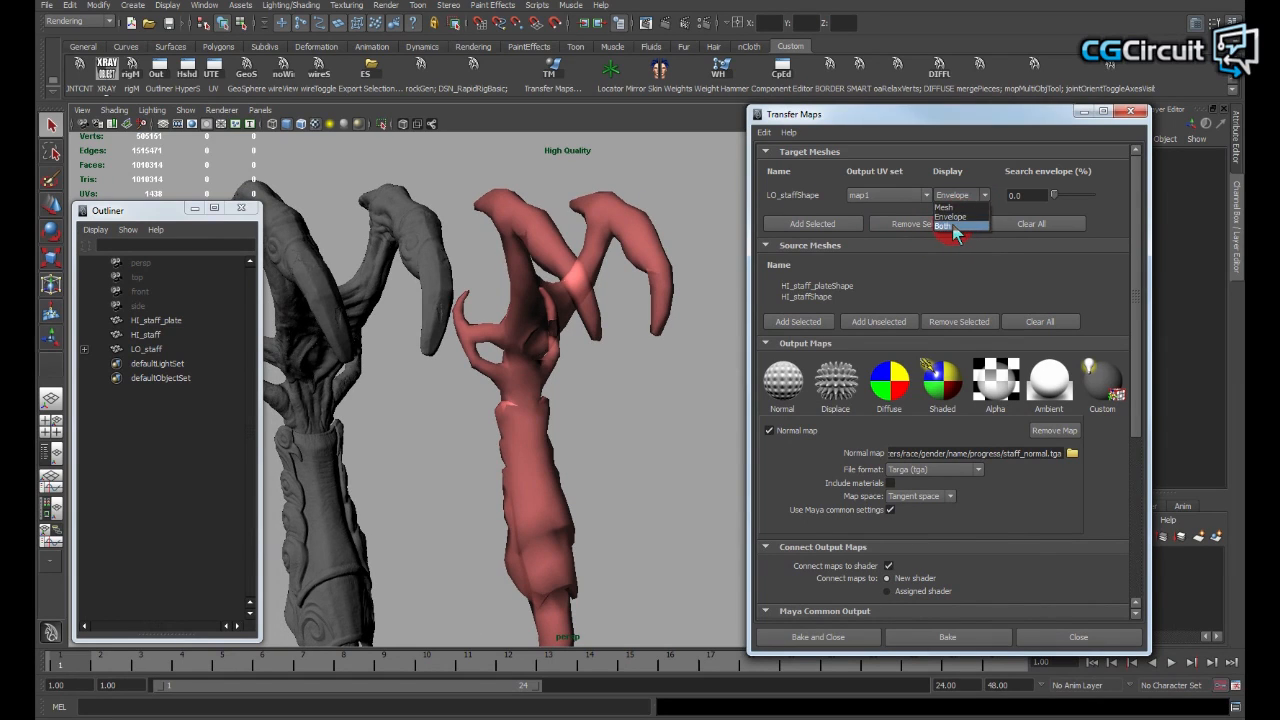
{"action": "left_click", "coordinate": [955, 228]}
{"action": "left_click_drag", "start_coordinate": [671, 243], "coordinate": [570, 280], "text": "alt"}
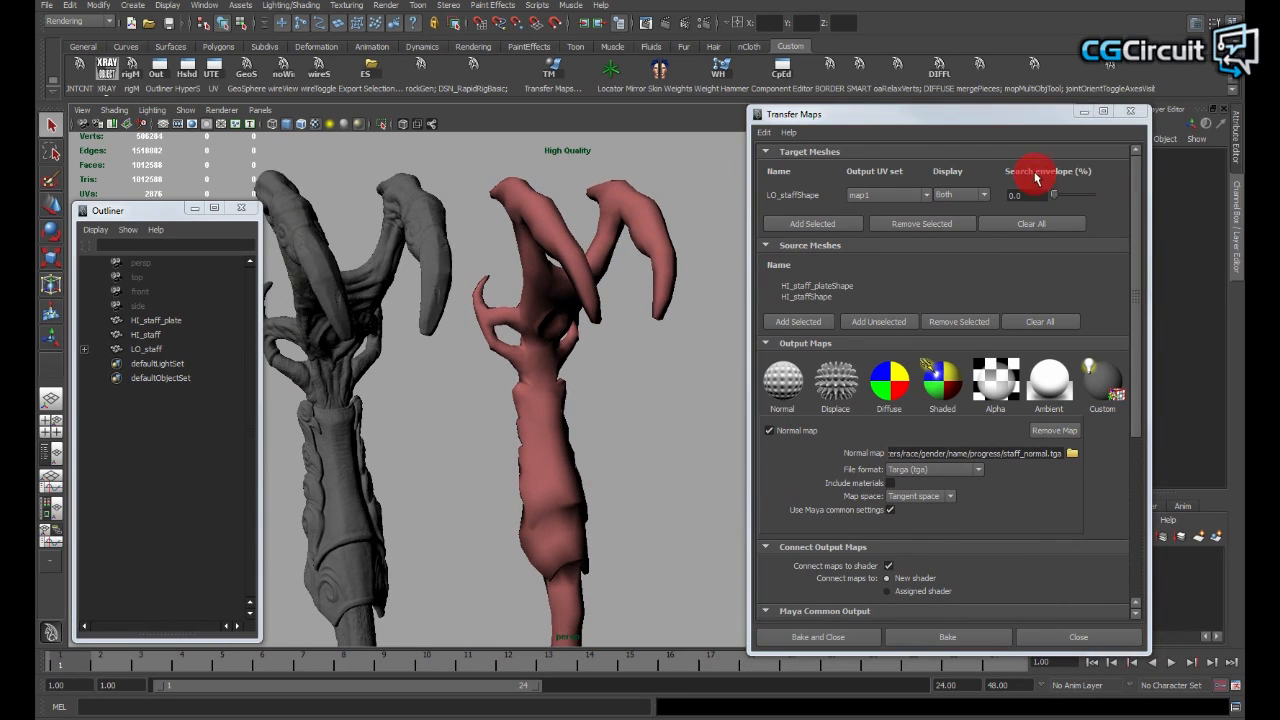
{"action": "left_click_drag", "start_coordinate": [1058, 196], "coordinate": [1055, 195]}
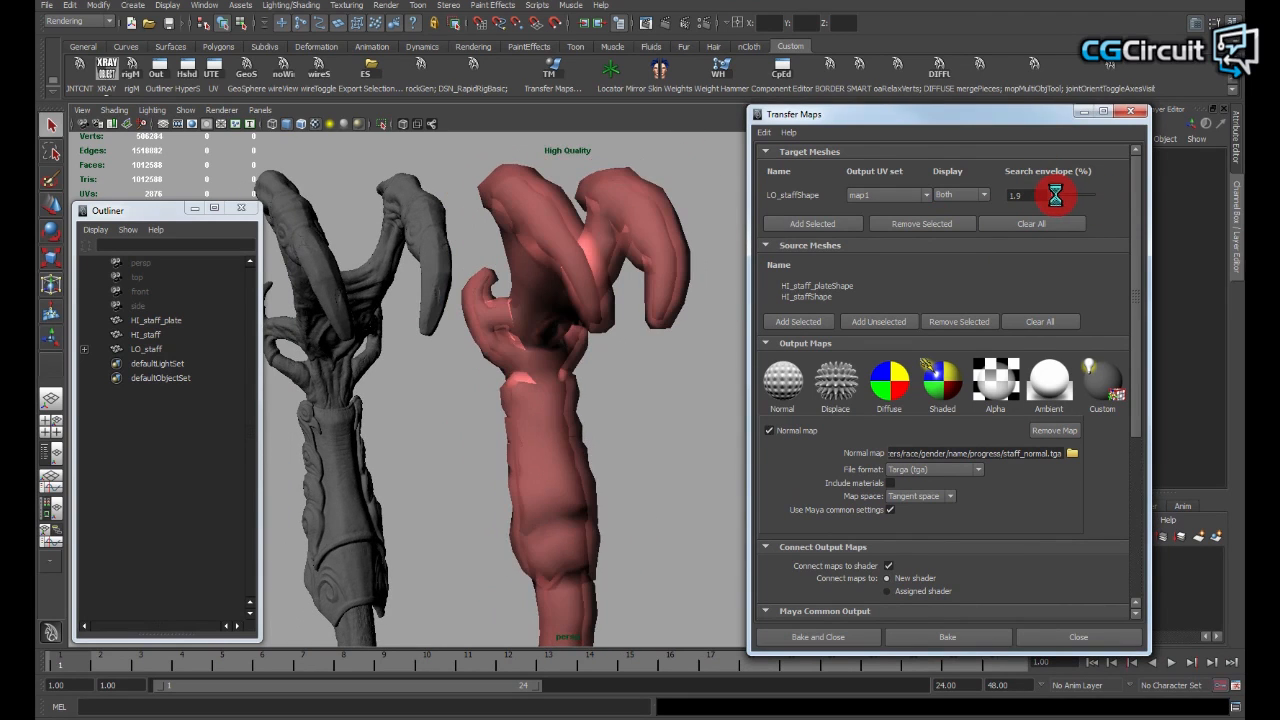
Step: Select LO_staff and set its Translate X to 0 to overlap it with the high-poly staff
{"action": "left_click_drag", "start_coordinate": [694, 257], "coordinate": [616, 215], "text": "alt"}
{"action": "left_click", "coordinate": [717, 213]}
{"action": "middle_click_drag", "start_coordinate": [616, 218], "coordinate": [646, 191], "text": "alt"}
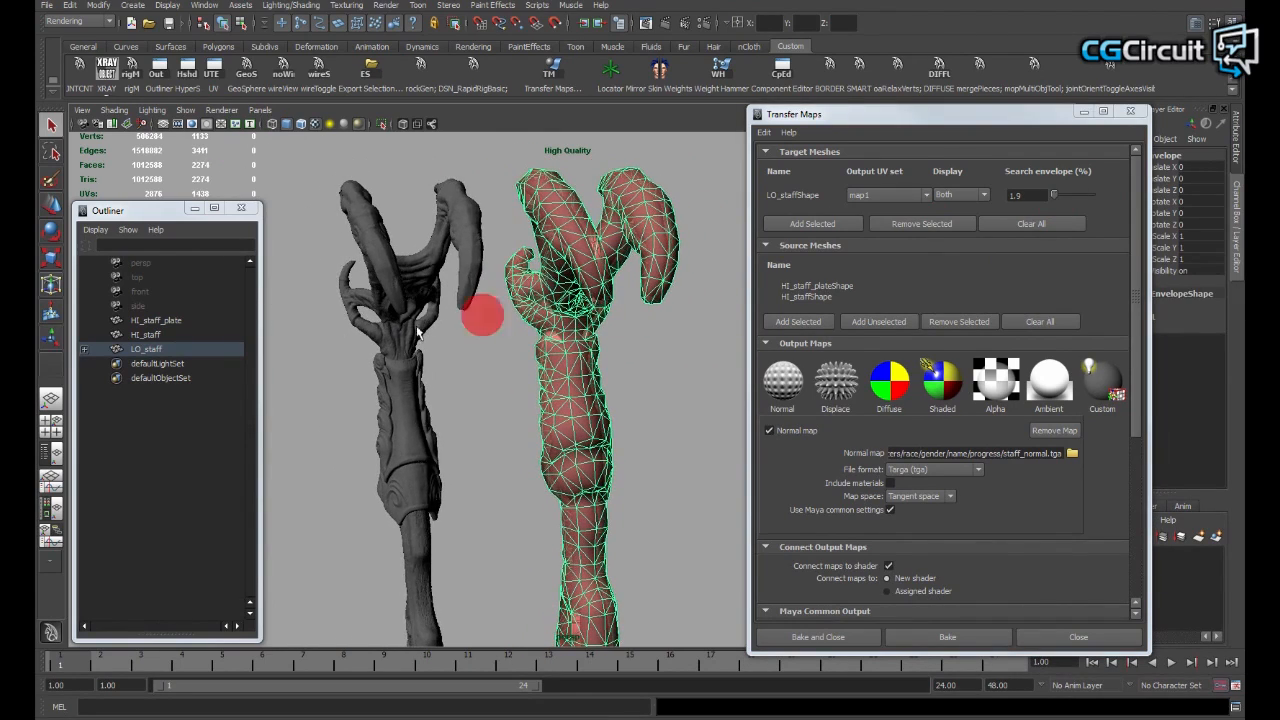
{"action": "left_click", "coordinate": [153, 350]}
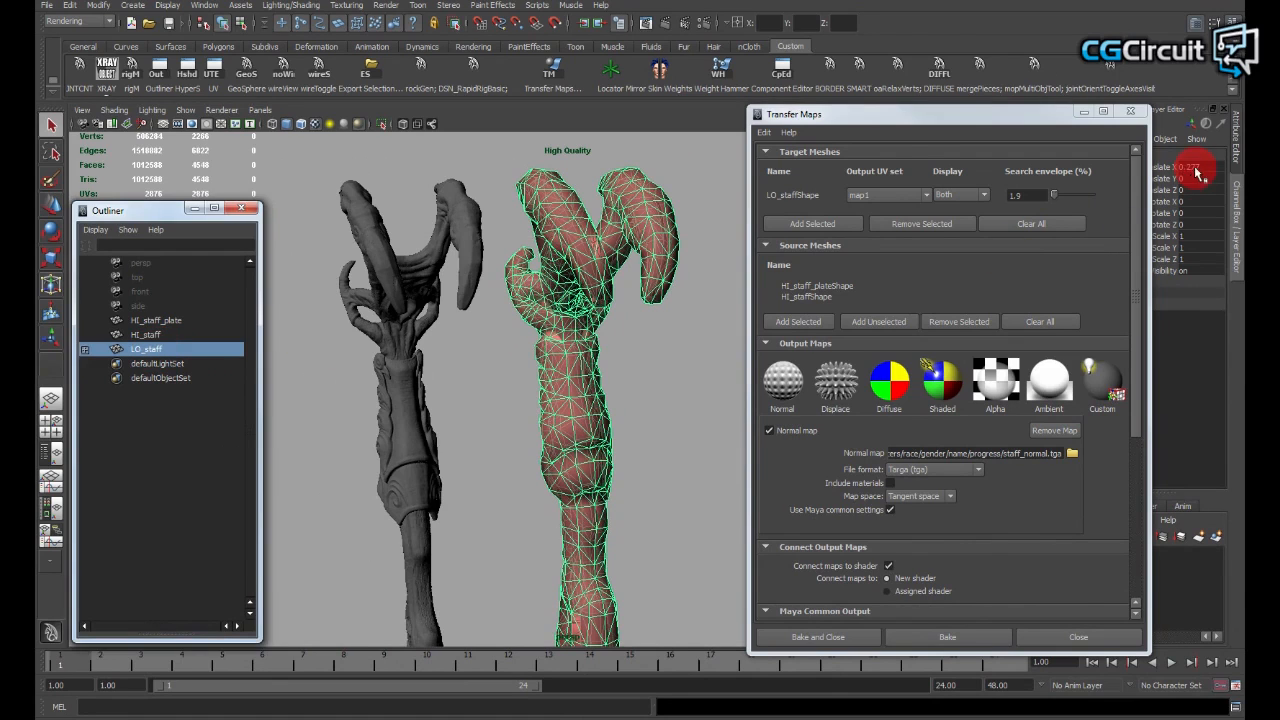
{"action": "left_click", "coordinate": [1194, 168]}
{"action": "type", "text": "0"}
{"action": "key", "text": "Return"}
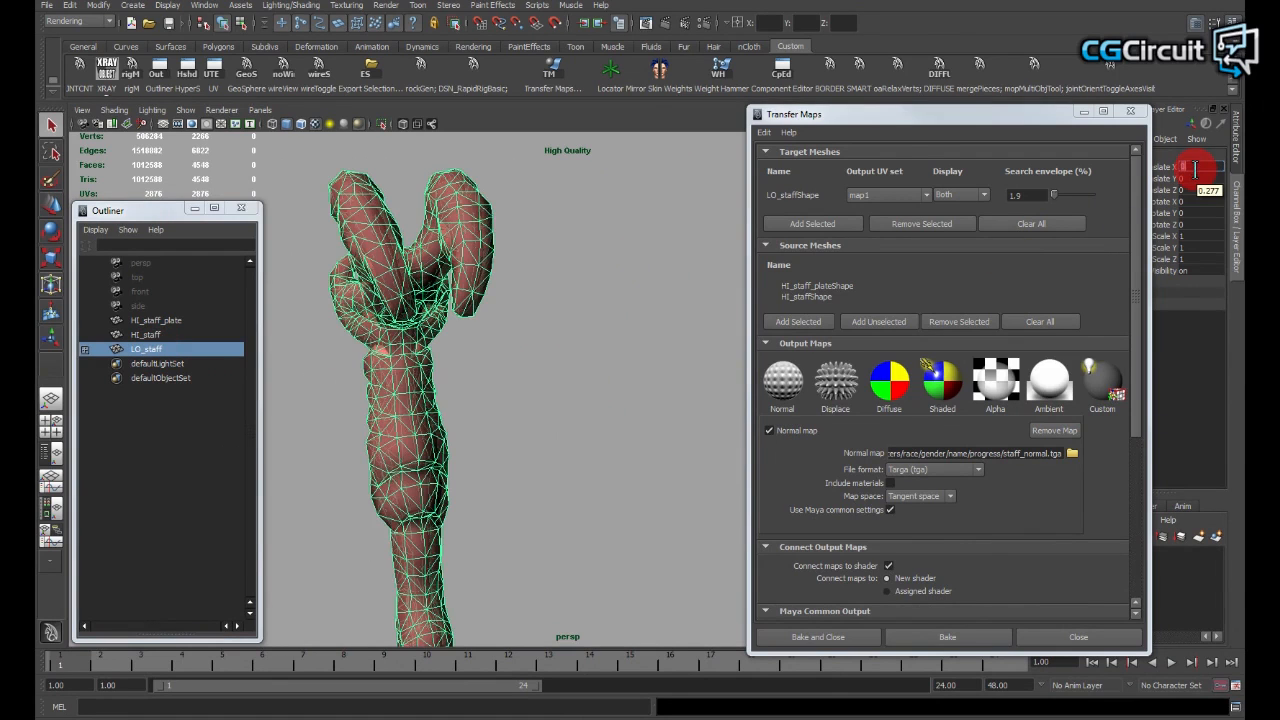
Step: Try a search envelope of 0.1% for LO_staffShape and check how it covers the high-poly staff
{"action": "left_click_drag", "start_coordinate": [519, 372], "coordinate": [652, 446], "text": "alt"}
{"action": "right_click_drag", "start_coordinate": [652, 446], "coordinate": [650, 420], "text": "alt"}
{"action": "left_click_drag", "start_coordinate": [1038, 195], "coordinate": [969, 195]}
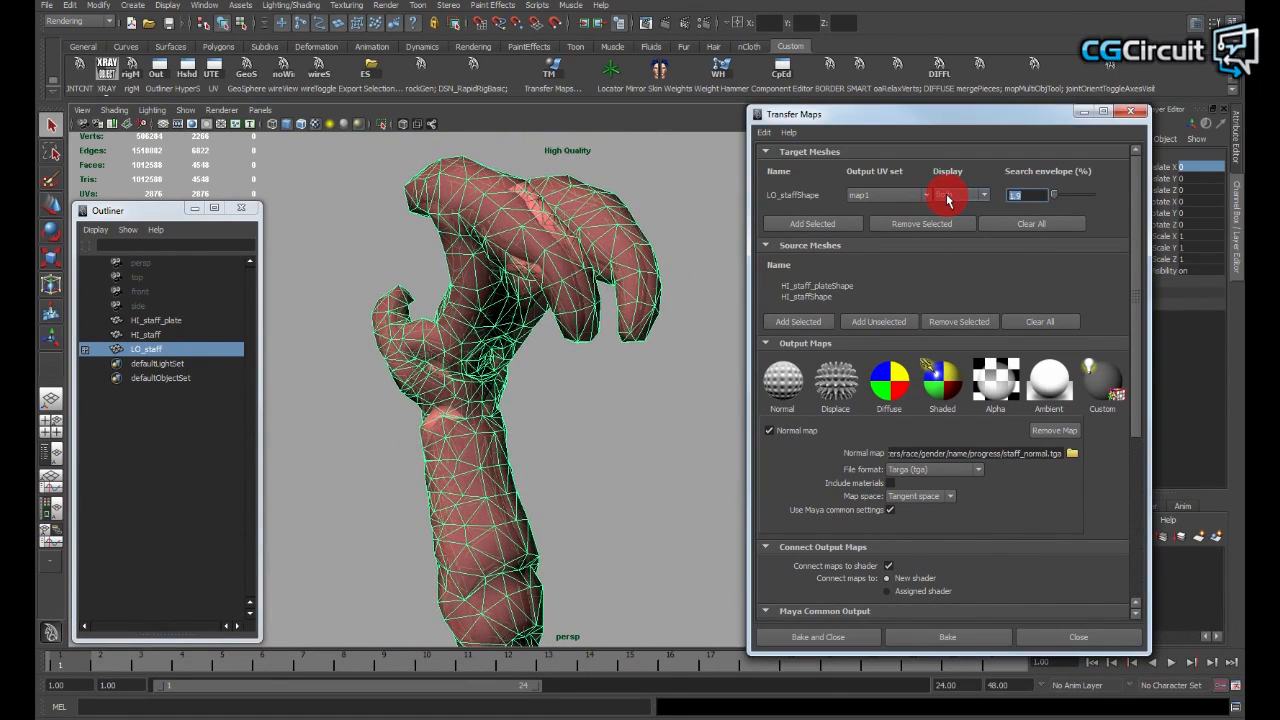
{"action": "key", "text": "Return"}
{"action": "mouse_move", "coordinate": [603, 424]}
{"action": "left_mouse_down", "text": "alt"}
{"action": "mouse_move", "coordinate": [470, 422]}
{"action": "mouse_move", "coordinate": [437, 400]}
{"action": "mouse_move", "coordinate": [511, 429]}
{"action": "mouse_move", "coordinate": [503, 443]}
{"action": "mouse_move", "coordinate": [535, 438]}
{"action": "mouse_move", "coordinate": [560, 371]}
{"action": "mouse_move", "coordinate": [523, 414]}
{"action": "mouse_move", "coordinate": [563, 434]}
{"action": "mouse_move", "coordinate": [443, 438]}
{"action": "mouse_move", "coordinate": [594, 471]}
{"action": "mouse_move", "coordinate": [503, 420]}
{"action": "mouse_move", "coordinate": [523, 470]}
{"action": "mouse_move", "coordinate": [665, 429]}
{"action": "mouse_move", "coordinate": [594, 463]}
{"action": "mouse_move", "coordinate": [563, 454]}
{"action": "mouse_move", "coordinate": [677, 523]}
{"action": "mouse_move", "coordinate": [626, 416]}
{"action": "mouse_move", "coordinate": [569, 363]}
{"action": "mouse_move", "coordinate": [694, 463]}
{"action": "mouse_move", "coordinate": [654, 466]}
{"action": "mouse_move", "coordinate": [661, 429]}
{"action": "mouse_move", "coordinate": [566, 420]}
{"action": "mouse_move", "coordinate": [594, 297]}
{"action": "mouse_move", "coordinate": [1066, 253]}
{"action": "left_mouse_up", "text": "alt"}
{"action": "left_click", "coordinate": [1036, 199]}
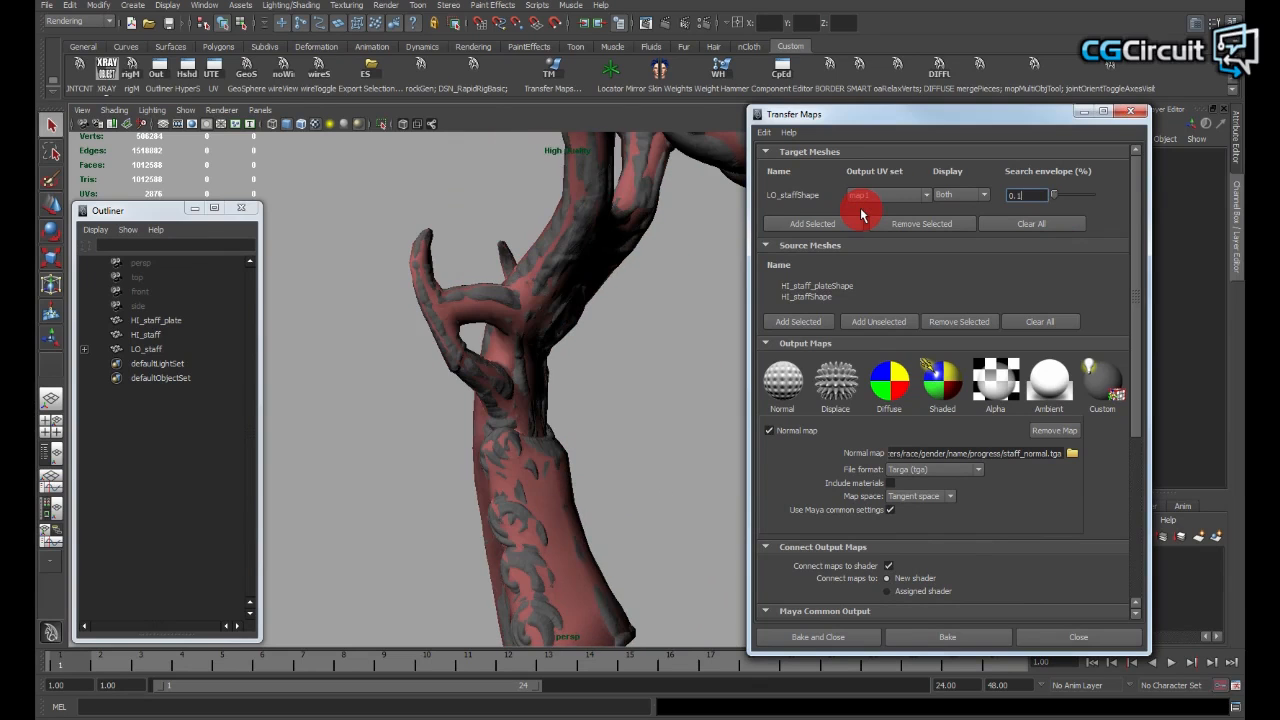
{"action": "left_click_drag", "start_coordinate": [566, 394], "coordinate": [700, 410], "text": "alt"}
{"action": "left_click_drag", "start_coordinate": [760, 440], "coordinate": [575, 420], "text": "alt"}
Step: Try search envelopes of 0.5% and 10% for LO_staffShape and compare their coverage of the staff
{"action": "left_click", "coordinate": [1030, 196]}
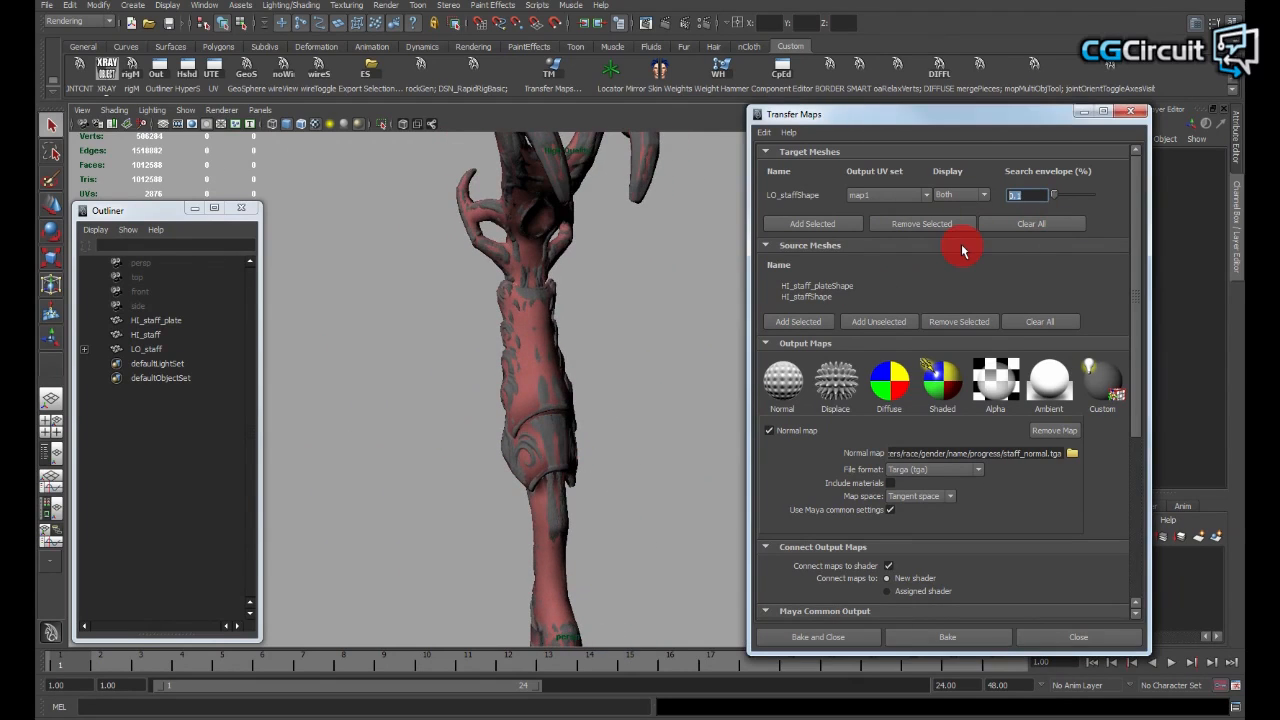
{"action": "type", "text": "0.5"}
{"action": "key", "text": "Return"}
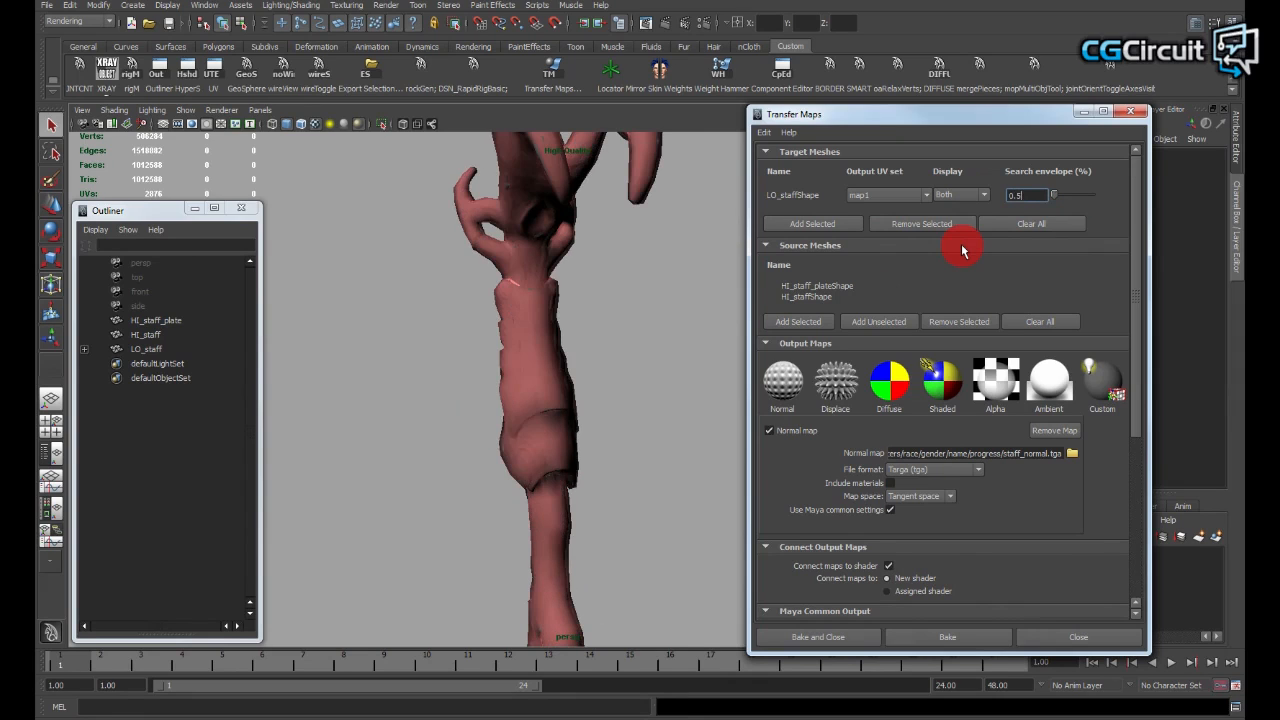
{"action": "left_click", "coordinate": [1029, 199]}
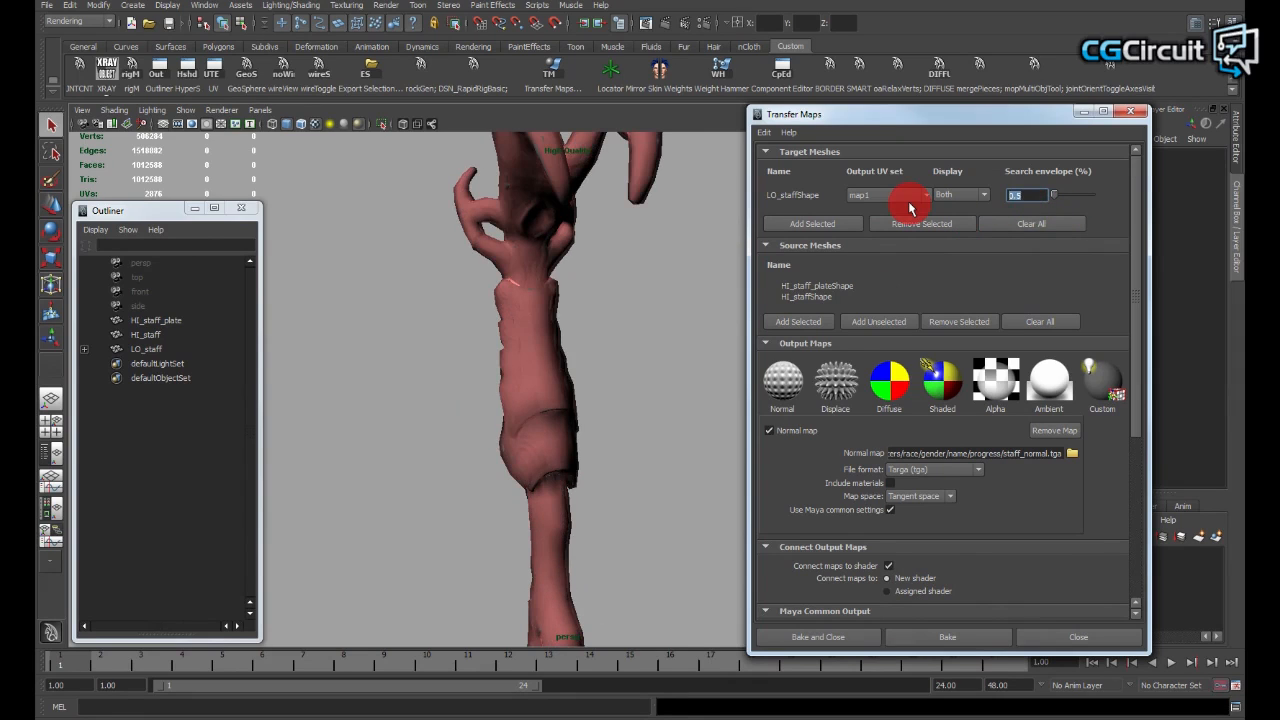
{"action": "left_click_drag", "start_coordinate": [650, 378], "coordinate": [958, 260], "text": "alt"}
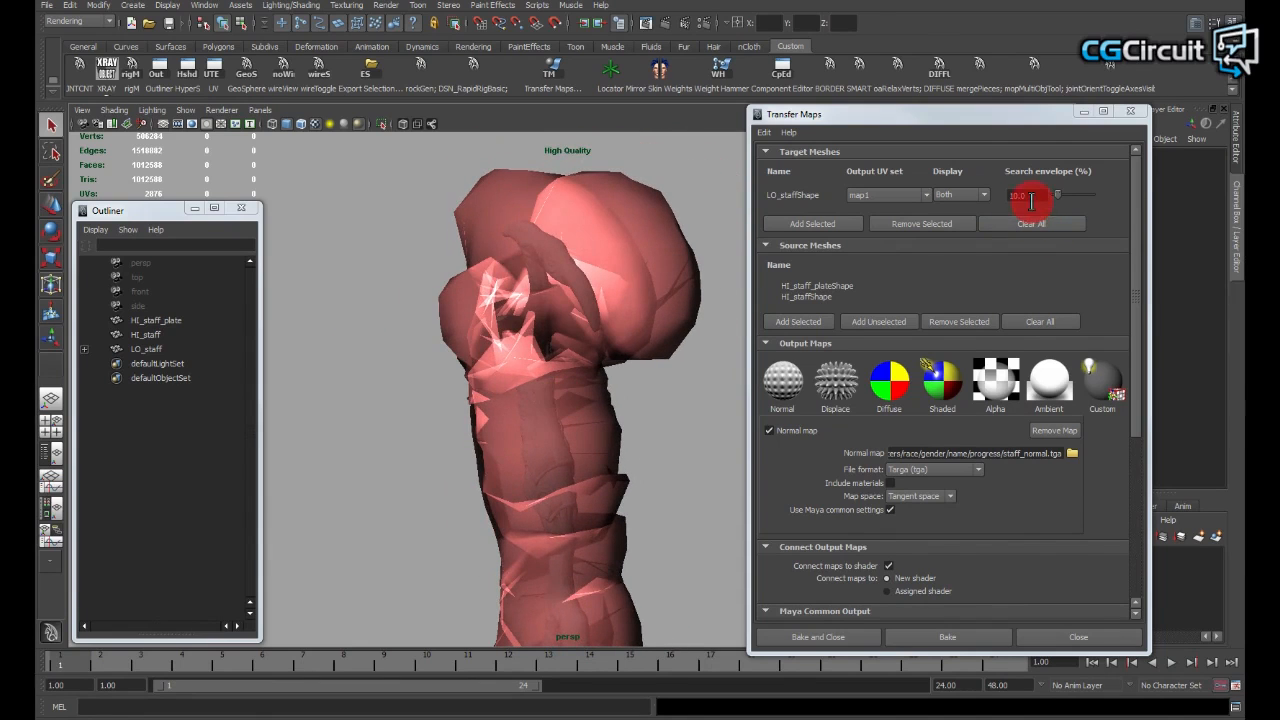
Step: Set the search envelope of LO_staffShape to 1%
{"action": "left_click_drag", "start_coordinate": [1031, 199], "coordinate": [925, 204]}
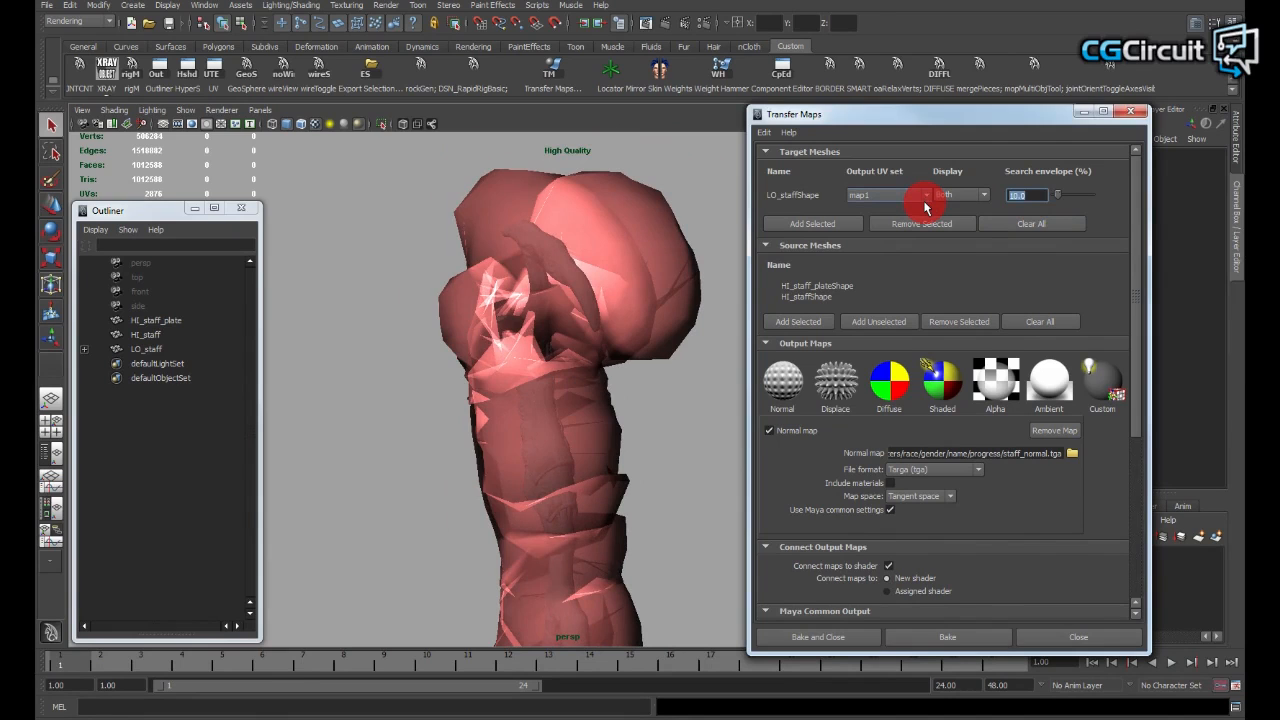
{"action": "type", "text": "1"}
{"action": "key", "text": "Return"}
Step: Inspect from several angles how the red envelope covers the high-poly staff around the claws and grip
{"action": "left_click_drag", "start_coordinate": [629, 354], "coordinate": [586, 334], "text": "alt"}
{"action": "left_click_drag", "start_coordinate": [400, 393], "coordinate": [951, 240], "text": "alt"}
{"action": "mouse_move", "coordinate": [634, 360]}
{"action": "left_mouse_down", "text": "alt"}
{"action": "mouse_move", "coordinate": [591, 349]}
{"action": "mouse_move", "coordinate": [681, 370]}
{"action": "mouse_move", "coordinate": [620, 346]}
{"action": "left_mouse_up", "text": "alt"}
{"action": "scroll", "coordinate": [613, 378], "scroll_direction": "up", "scroll_amount": 3}
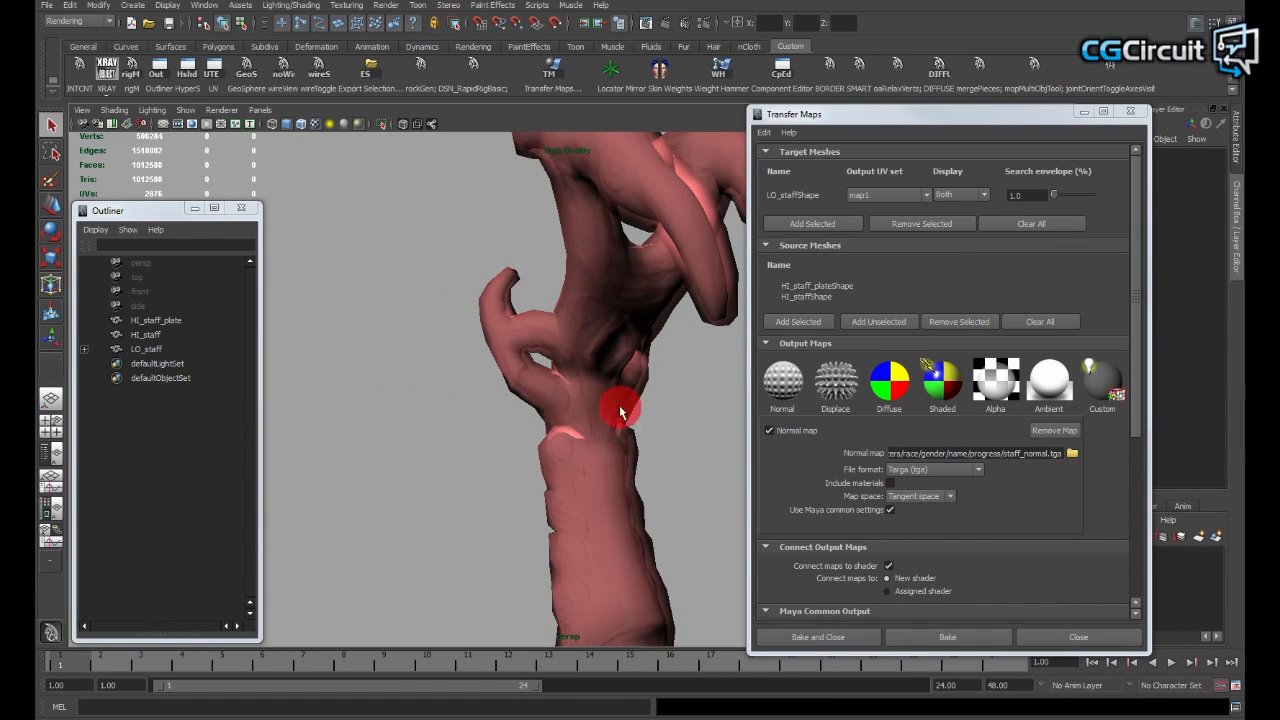
{"action": "left_click_drag", "start_coordinate": [628, 400], "coordinate": [634, 358], "text": "alt"}
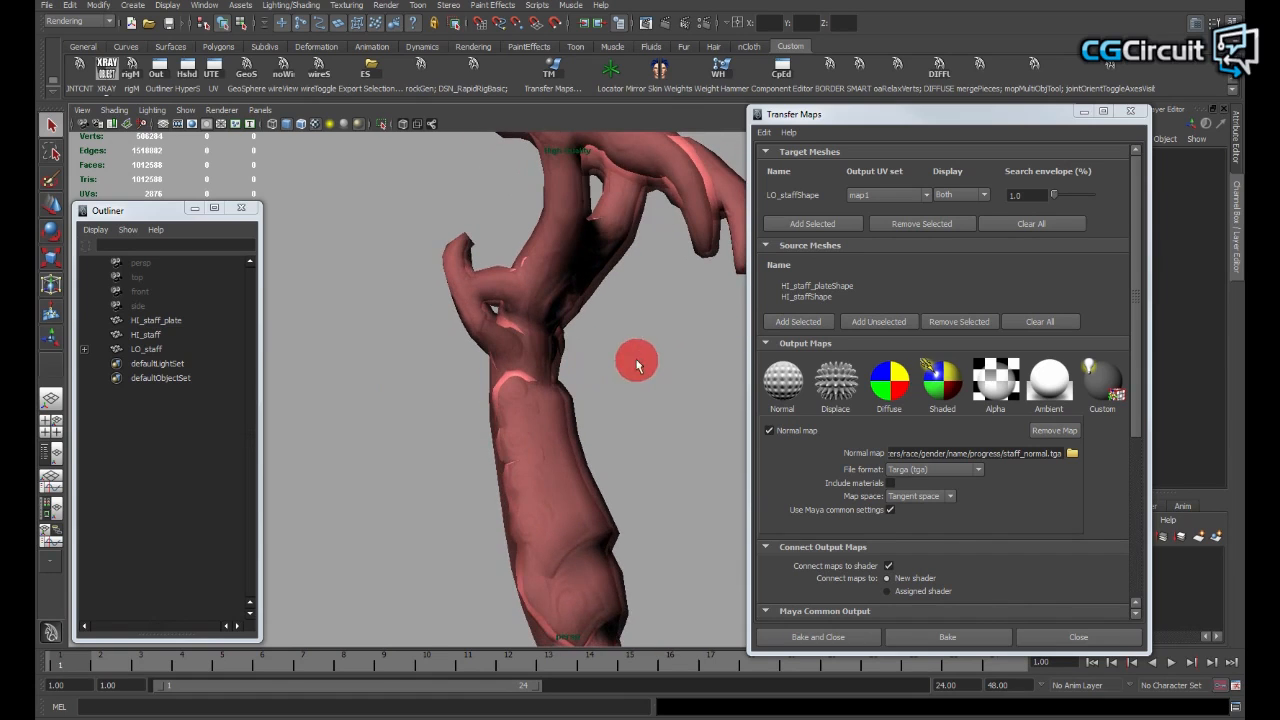
{"action": "left_click_drag", "start_coordinate": [663, 292], "coordinate": [634, 354], "text": "alt"}
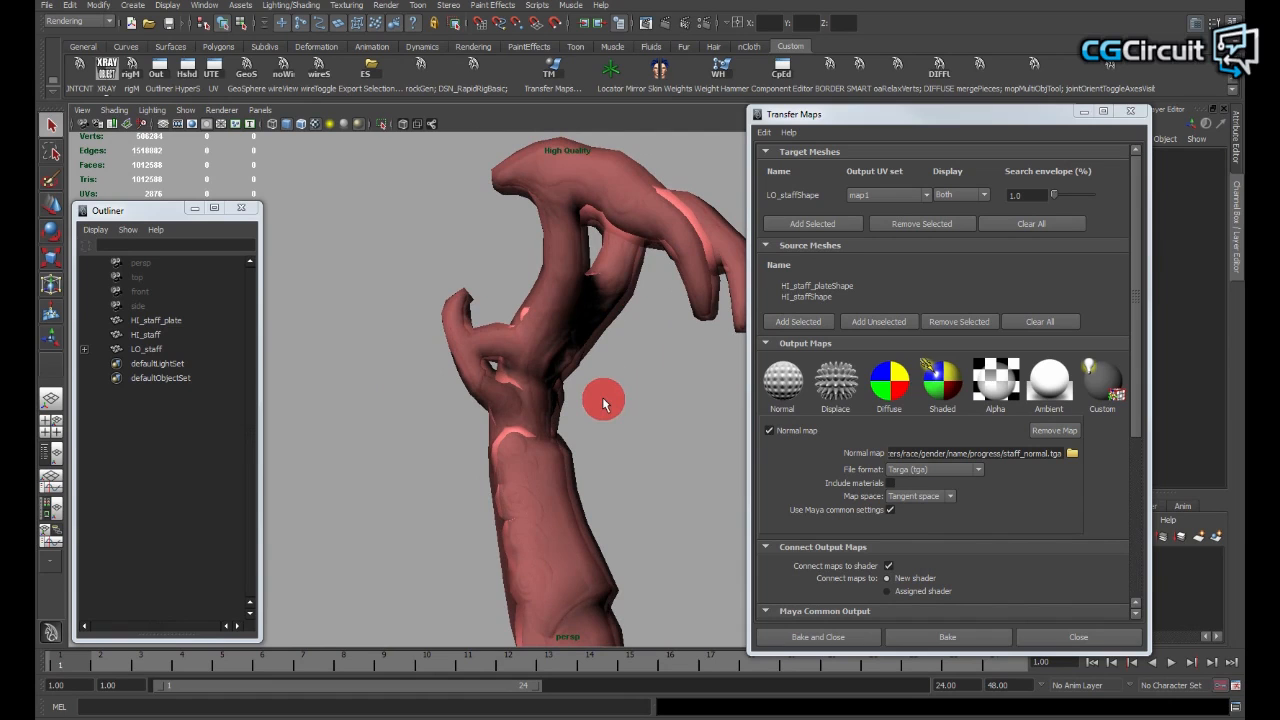
{"action": "left_click_drag", "start_coordinate": [634, 363], "coordinate": [636, 322], "text": "alt"}
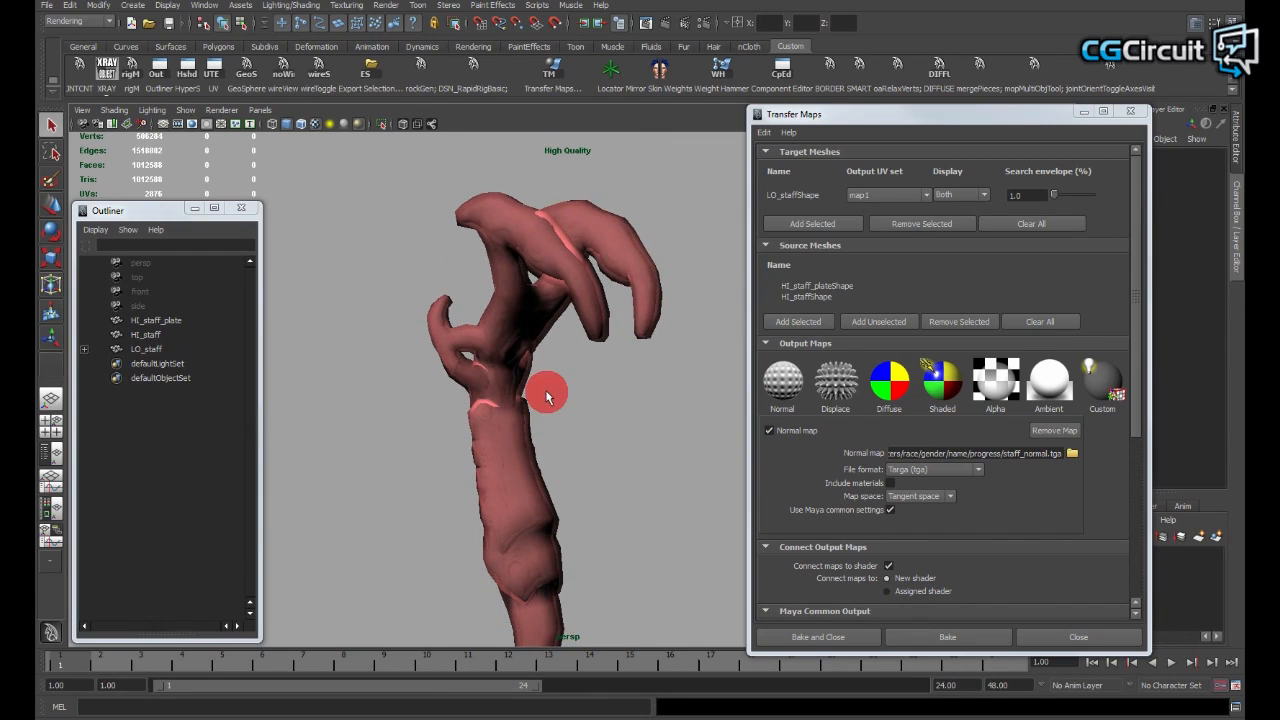
{"action": "mouse_move", "coordinate": [566, 386]}
{"action": "left_mouse_down", "text": "alt"}
{"action": "mouse_move", "coordinate": [503, 383]}
{"action": "mouse_move", "coordinate": [584, 392]}
{"action": "left_mouse_up", "text": "alt"}
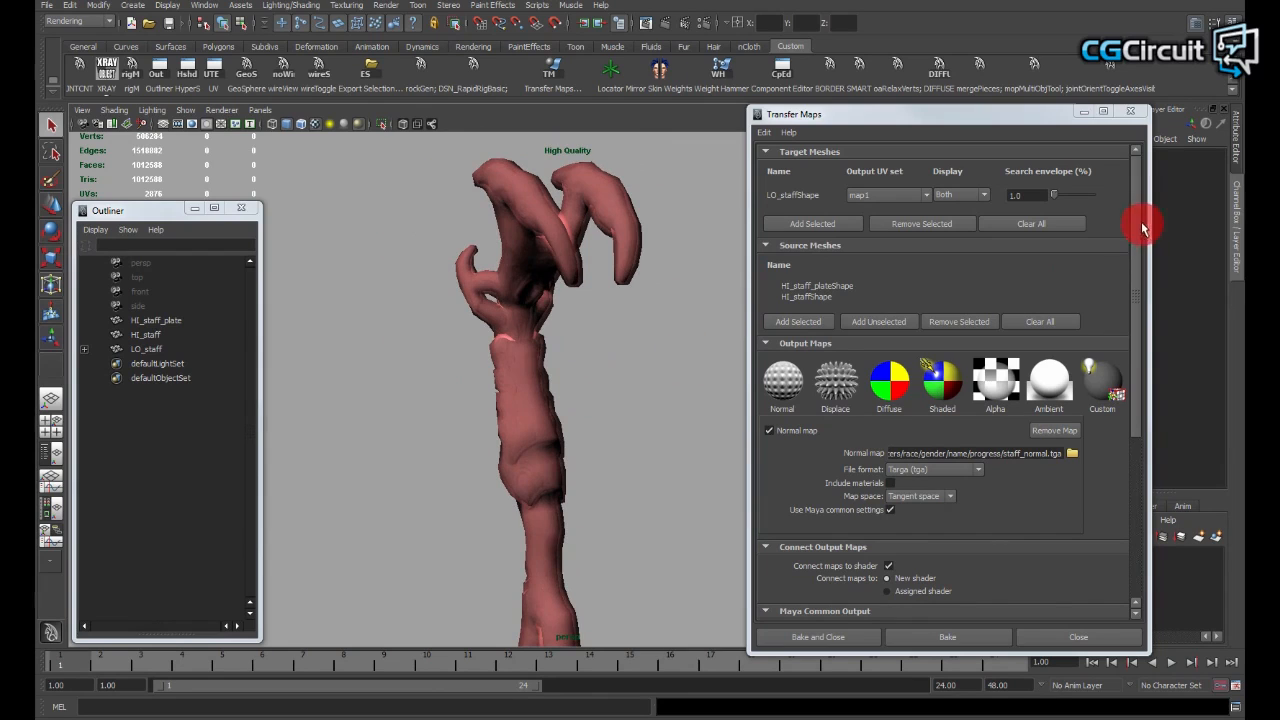
Step: Expand LO_staff in the Outliner and select its child mesh LO_staffShapeEnvelope
{"action": "left_click_drag", "start_coordinate": [1136, 216], "coordinate": [1165, 460]}
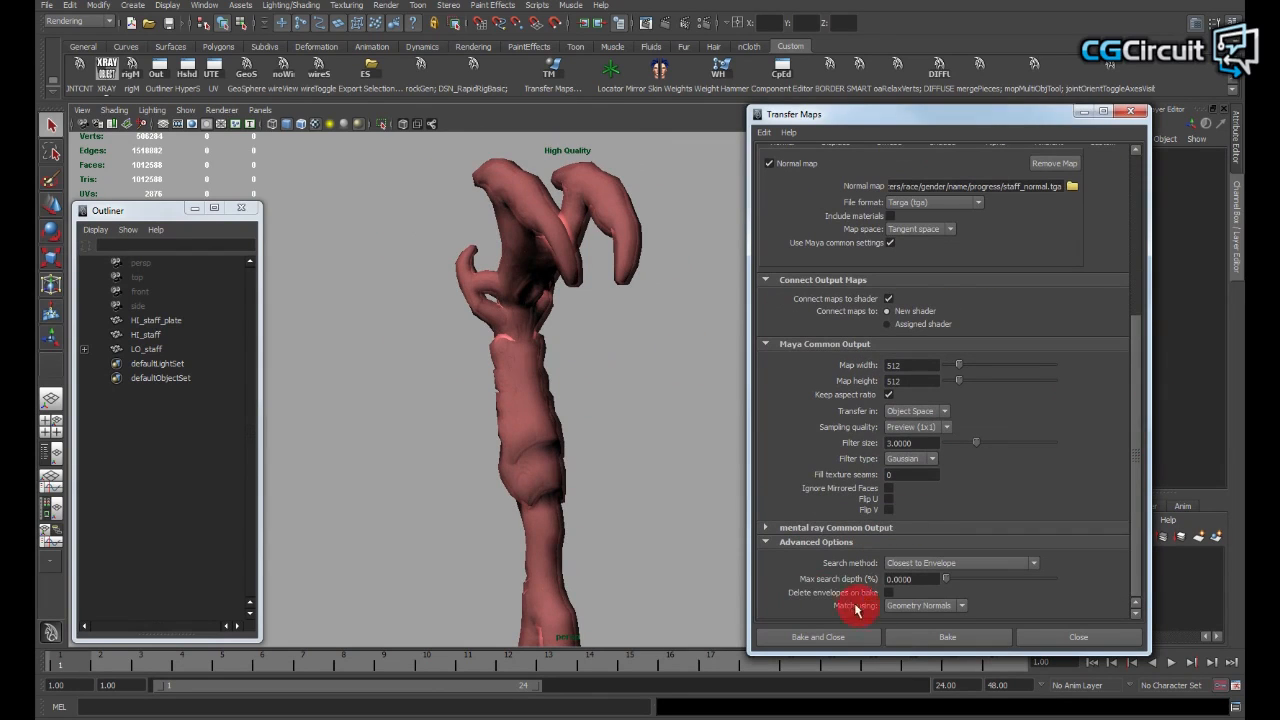
{"action": "left_click_drag", "start_coordinate": [434, 426], "coordinate": [590, 310], "text": "alt"}
{"action": "left_click", "coordinate": [638, 265]}
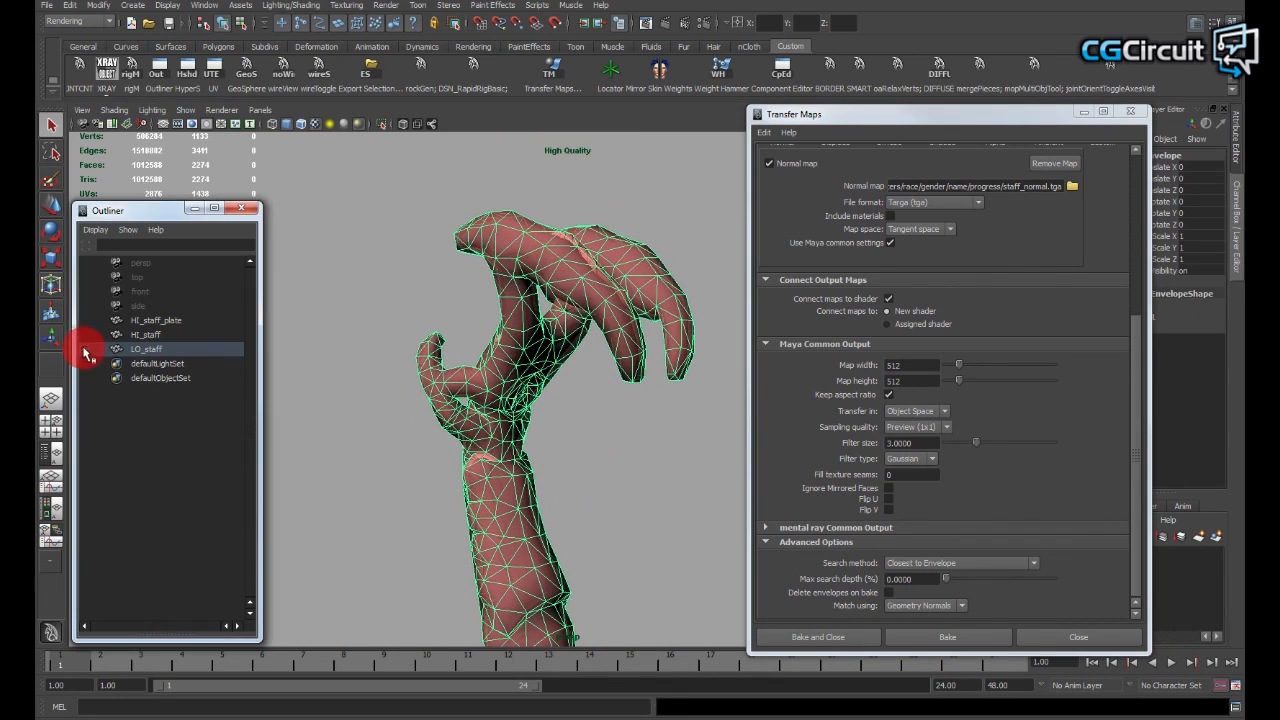
{"action": "left_click", "coordinate": [86, 349]}
{"action": "left_click", "coordinate": [163, 364]}
{"action": "left_click", "coordinate": [147, 352]}
{"action": "left_click", "coordinate": [163, 367]}
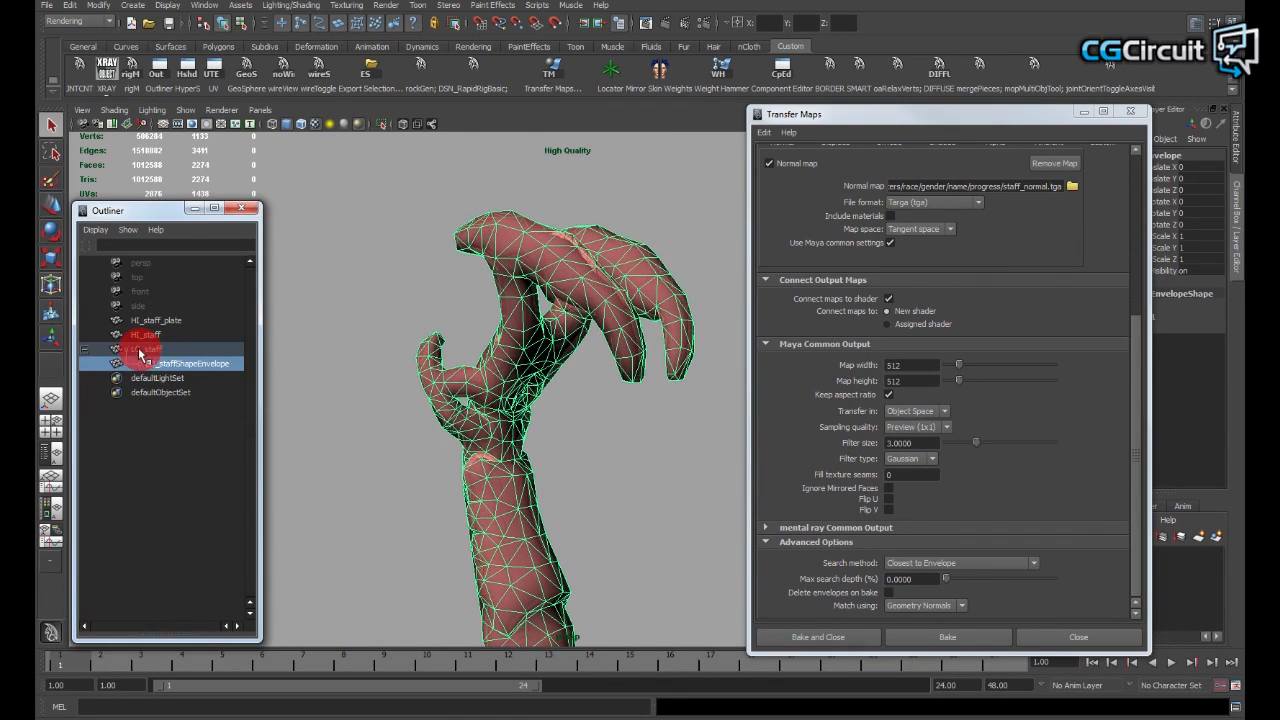
{"action": "left_click", "coordinate": [142, 352]}
{"action": "left_click", "coordinate": [179, 366]}
{"action": "right_click_drag", "start_coordinate": [590, 442], "coordinate": [528, 448], "text": "alt"}
{"action": "left_click_drag", "start_coordinate": [528, 448], "coordinate": [562, 424], "text": "alt"}
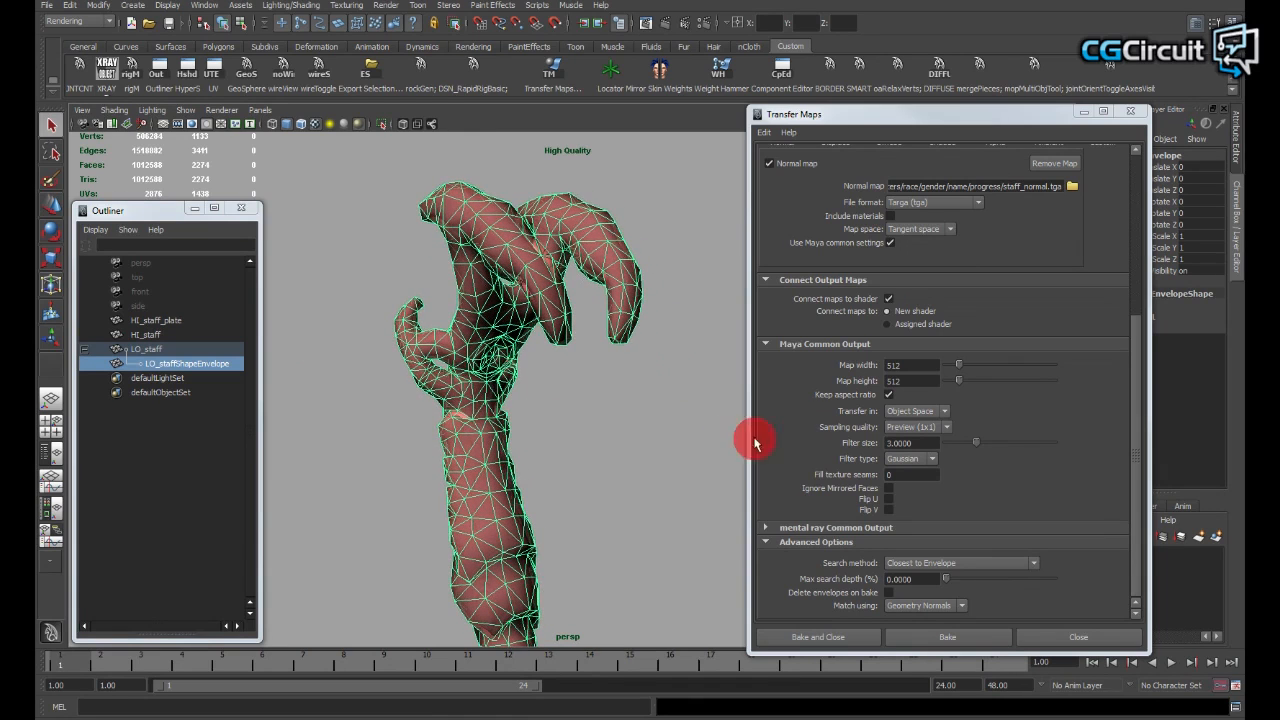
Step: Turn on Delete envelopes on bake in the advanced bake options
{"action": "left_click", "coordinate": [1137, 399]}
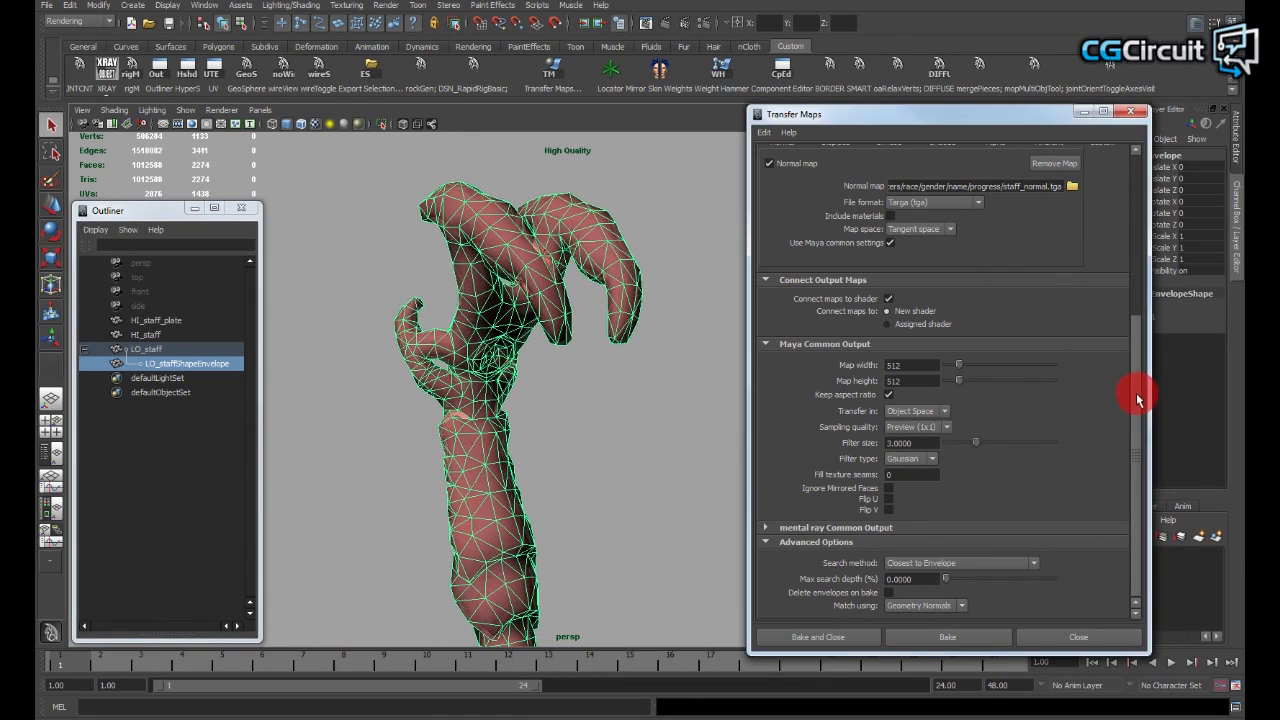
{"action": "left_click_drag", "start_coordinate": [1105, 413], "coordinate": [1128, 460]}
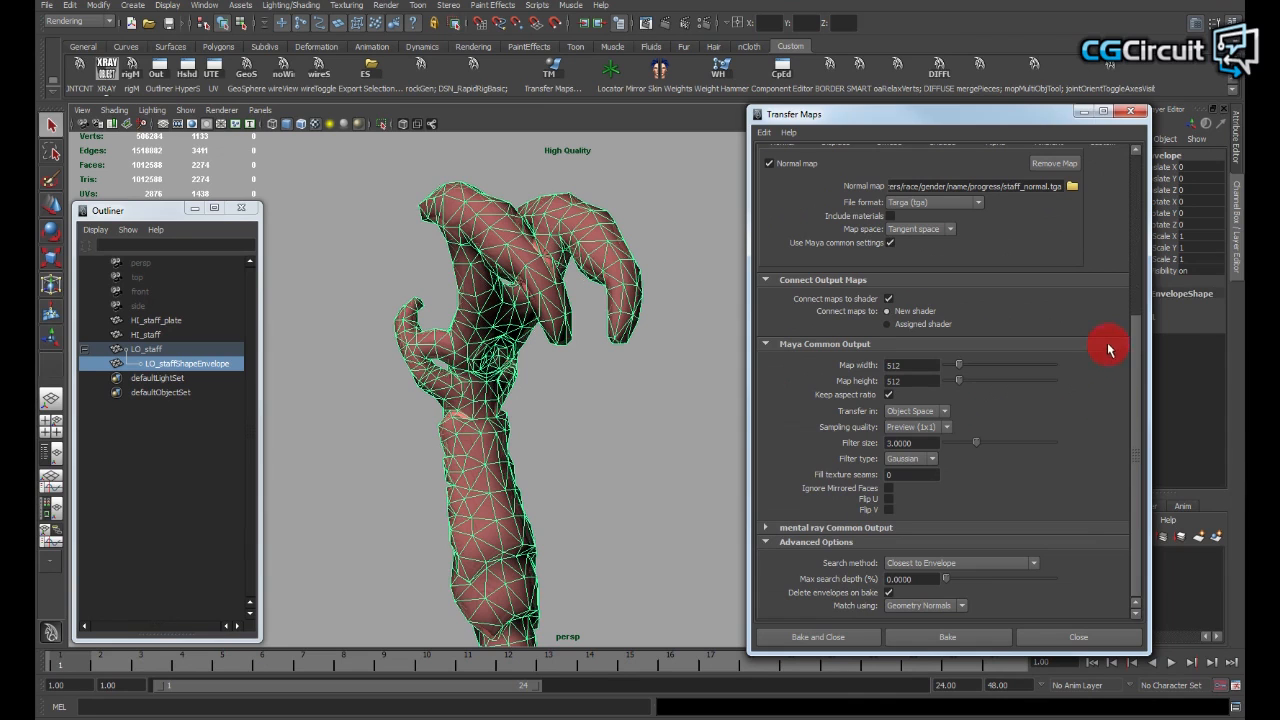
{"action": "left_click_drag", "start_coordinate": [1133, 358], "coordinate": [1157, 443]}
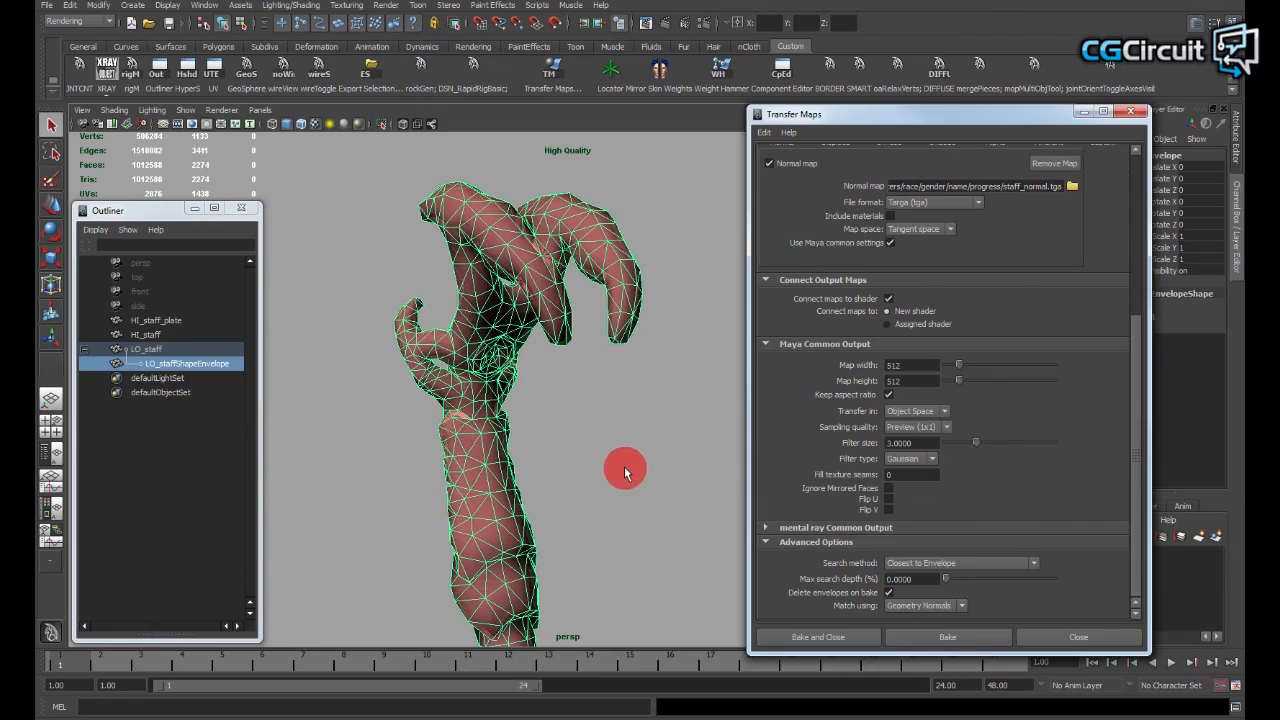
Step: Try moving vertices of the envelope mesh near the small claw, and undo the edit
{"action": "right_click_drag", "start_coordinate": [553, 441], "coordinate": [574, 398], "text": "alt"}
{"action": "left_click_drag", "start_coordinate": [574, 398], "coordinate": [543, 422], "text": "alt"}
{"action": "right_click_drag", "start_coordinate": [543, 422], "coordinate": [616, 420], "text": "alt"}
{"action": "middle_click_drag", "start_coordinate": [616, 420], "coordinate": [598, 458], "text": "alt"}
{"action": "right_click_drag", "start_coordinate": [598, 458], "coordinate": [589, 429], "text": "alt"}
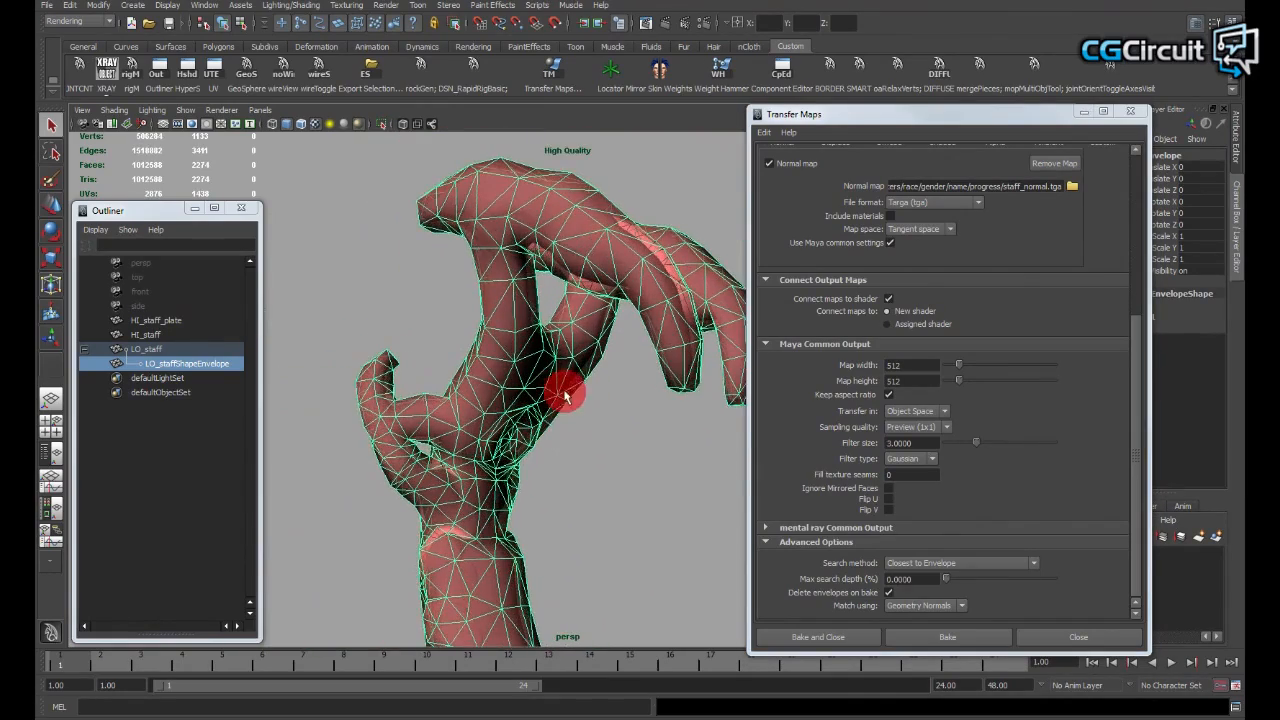
{"action": "left_click_drag", "start_coordinate": [564, 396], "coordinate": [276, 345], "text": "alt"}
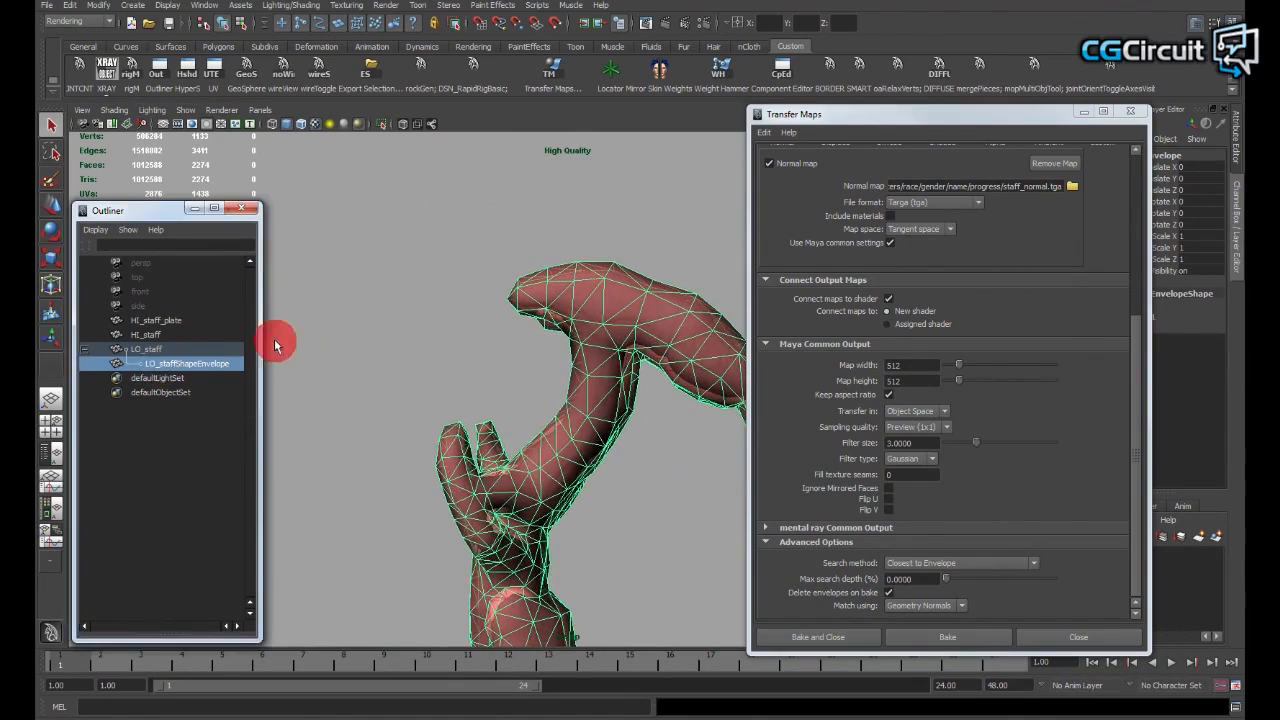
{"action": "left_click_drag", "start_coordinate": [385, 349], "coordinate": [368, 298], "text": "alt"}
{"action": "right_click_drag", "start_coordinate": [368, 298], "coordinate": [348, 310]}
{"action": "left_click_drag", "start_coordinate": [464, 330], "coordinate": [482, 290], "text": "alt"}
{"action": "key", "text": "w"}
{"action": "left_click_drag", "start_coordinate": [537, 352], "coordinate": [471, 443]}
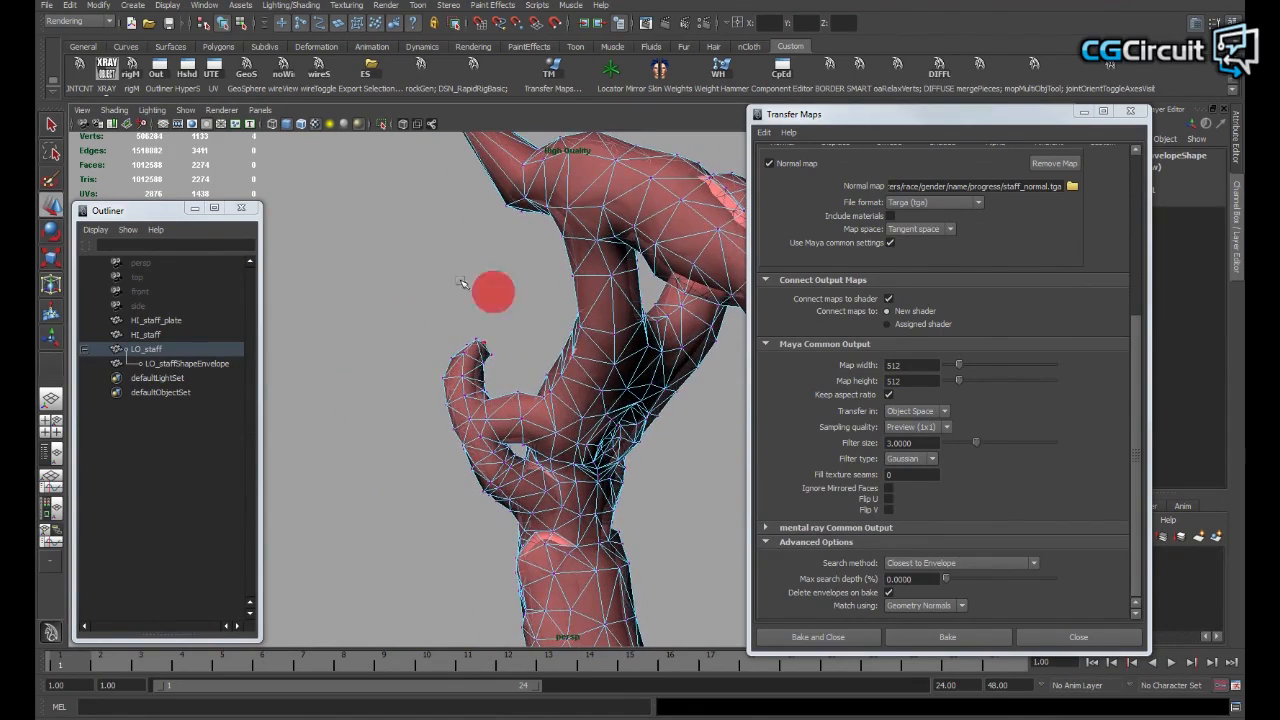
{"action": "key", "text": "ctrl+z"}
Step: Leave vertex editing, deselect the mesh, and reselect LO_staffShapeEnvelope as a whole object
{"action": "right_click_drag", "start_coordinate": [600, 363], "coordinate": [543, 383], "text": "alt"}
{"action": "middle_click_drag", "start_coordinate": [592, 363], "coordinate": [559, 388], "text": "alt"}
{"action": "key", "text": "q"}
{"action": "right_click_drag", "start_coordinate": [559, 390], "coordinate": [591, 368]}
{"action": "left_click", "coordinate": [492, 227]}
{"action": "left_click_drag", "start_coordinate": [560, 330], "coordinate": [524, 283], "text": "alt"}
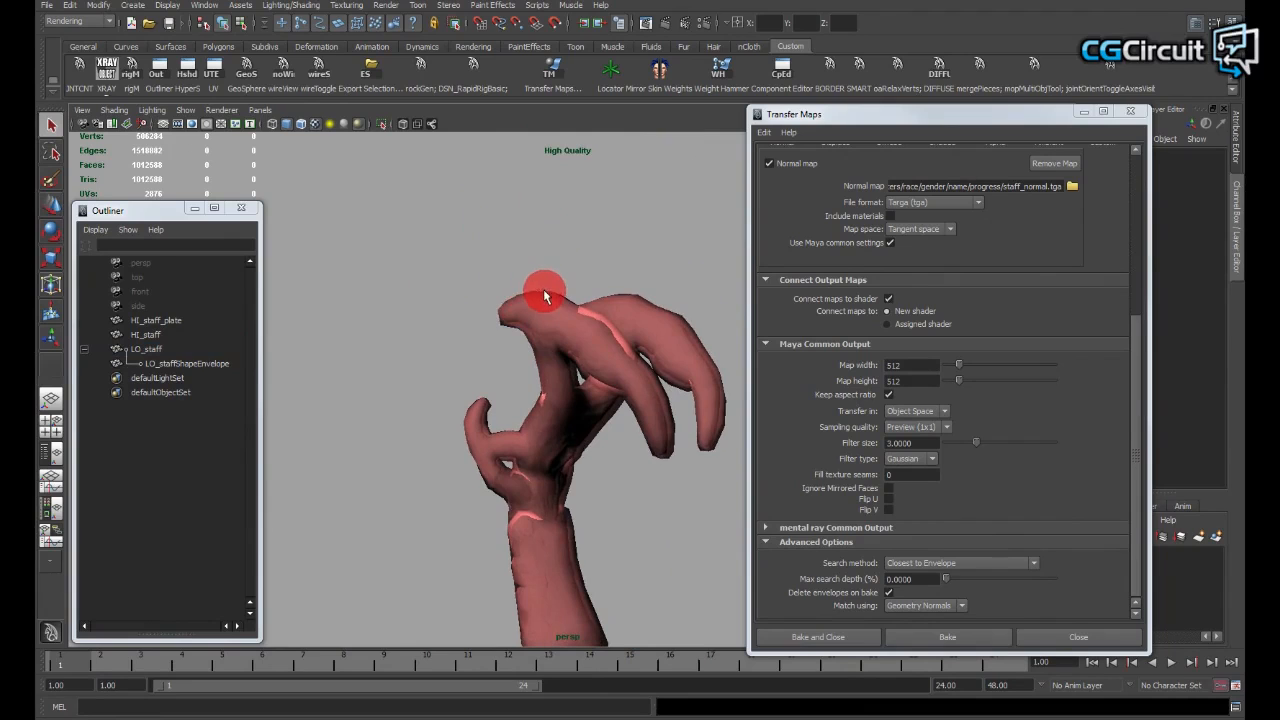
{"action": "left_click", "coordinate": [543, 289]}
{"action": "left_click_drag", "start_coordinate": [517, 334], "coordinate": [418, 277], "text": "alt"}
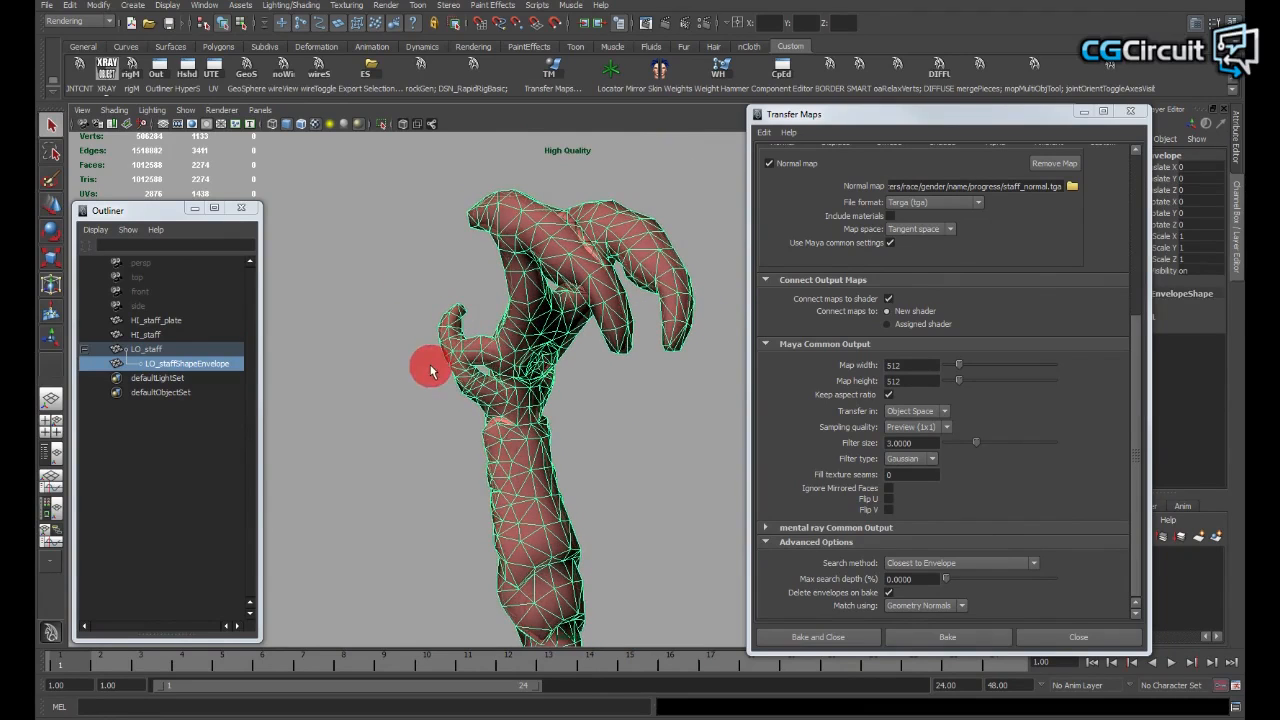
{"action": "left_click_drag", "start_coordinate": [560, 429], "coordinate": [535, 470], "text": "alt"}
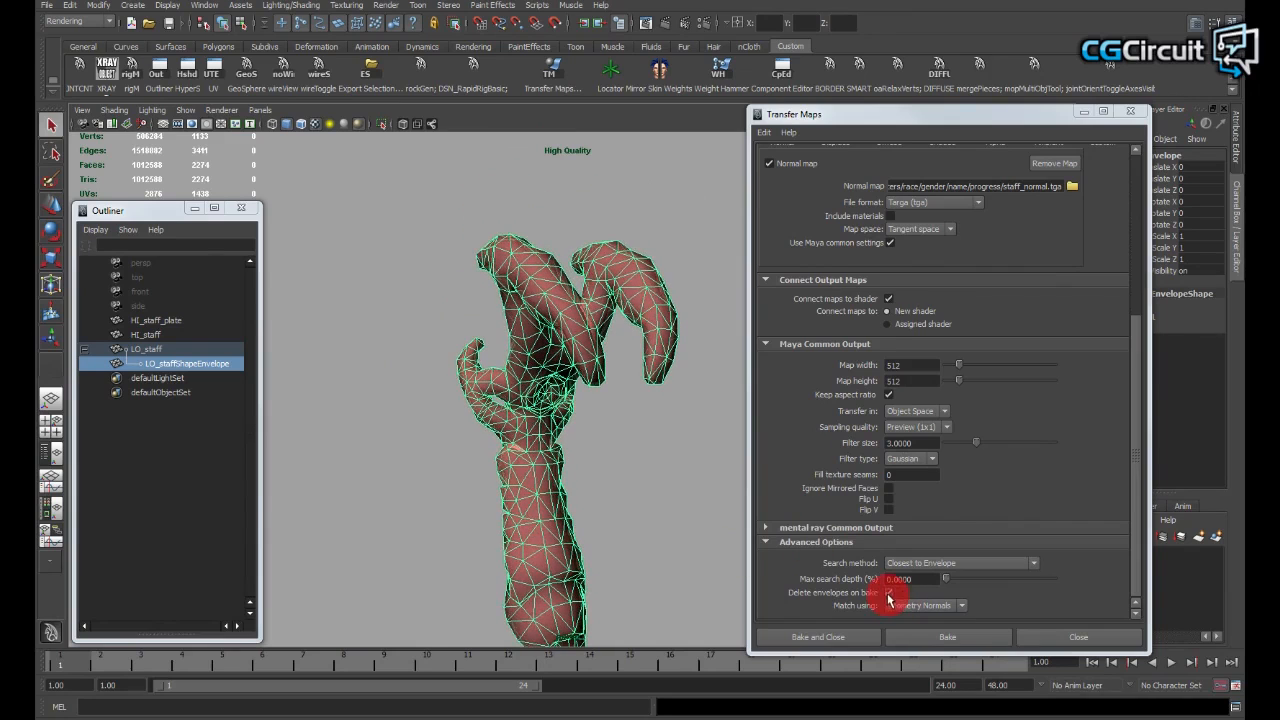
Step: Turn off Delete envelopes on bake and collapse the Advanced Options section
{"action": "left_click", "coordinate": [888, 594]}
{"action": "left_click_drag", "start_coordinate": [652, 430], "coordinate": [540, 410], "text": "alt"}
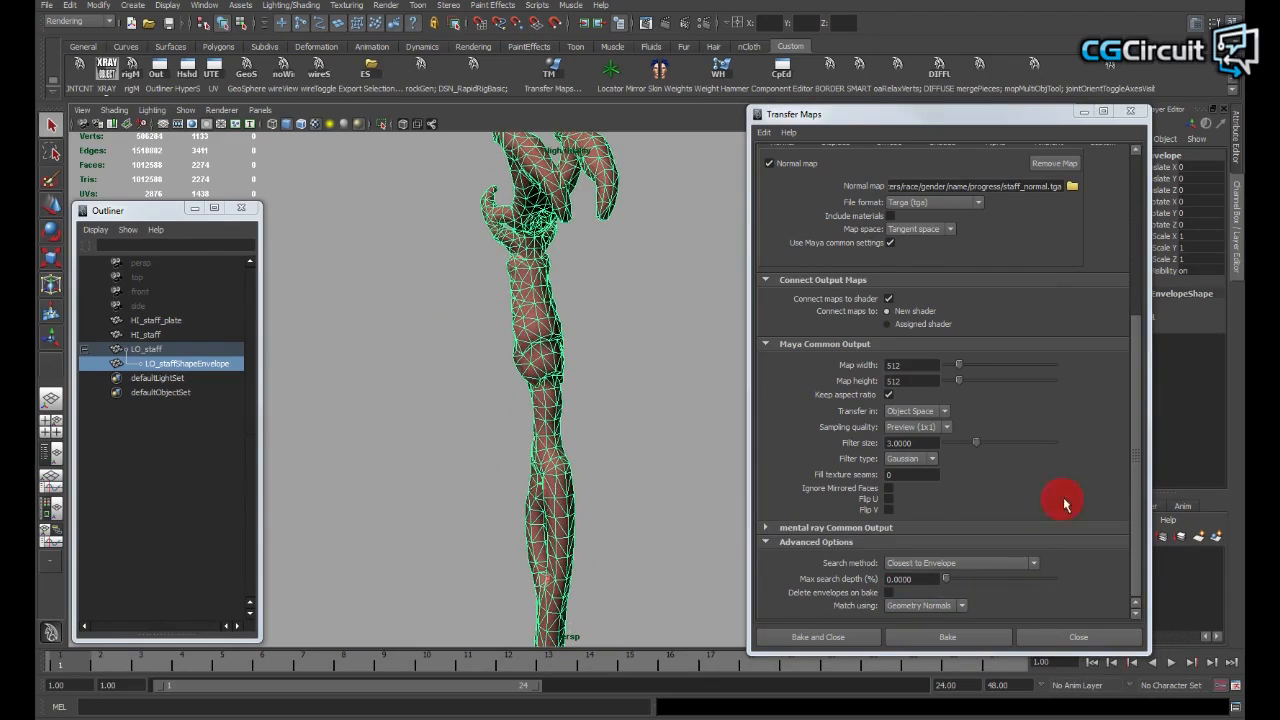
{"action": "left_click", "coordinate": [763, 543]}
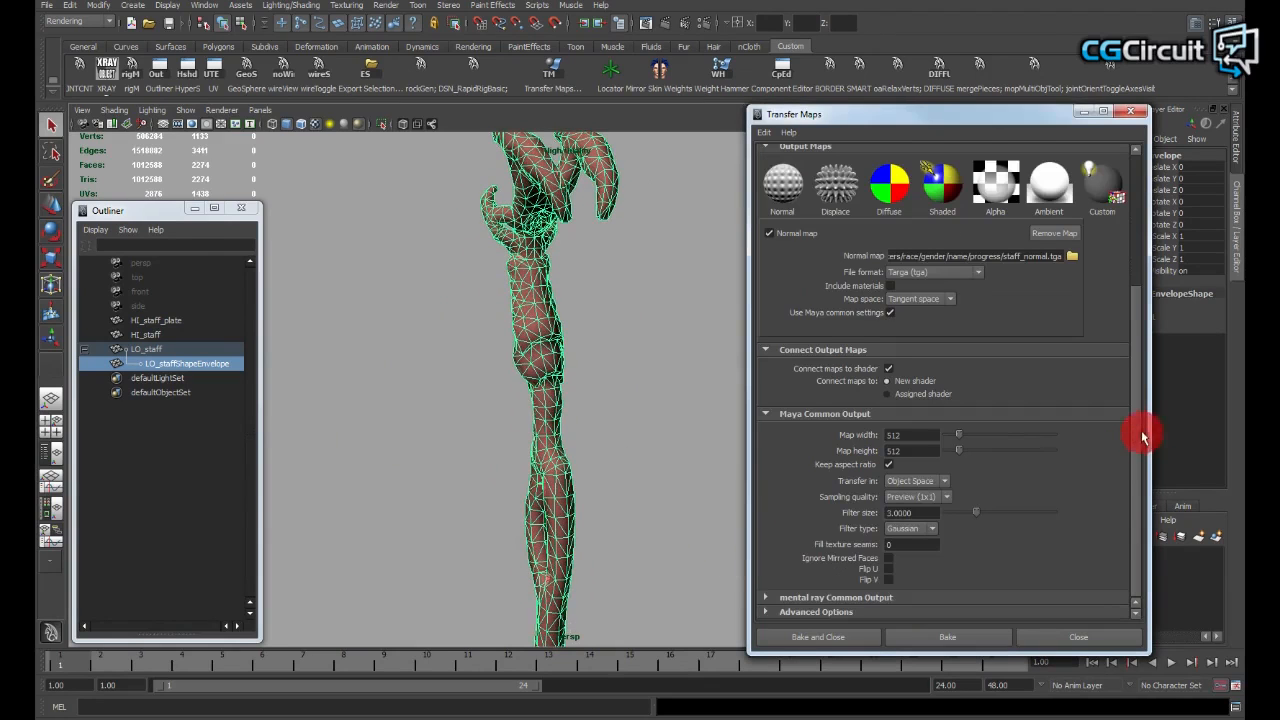
{"action": "left_click_drag", "start_coordinate": [1135, 448], "coordinate": [1121, 275]}
Step: Bake the staff's normal map while keeping Transfer Maps open, and clear the selection
{"action": "left_click_drag", "start_coordinate": [486, 352], "coordinate": [717, 325], "text": "alt"}
{"action": "left_click_drag", "start_coordinate": [541, 419], "coordinate": [594, 423], "text": "alt"}
{"action": "left_click", "coordinate": [968, 640]}
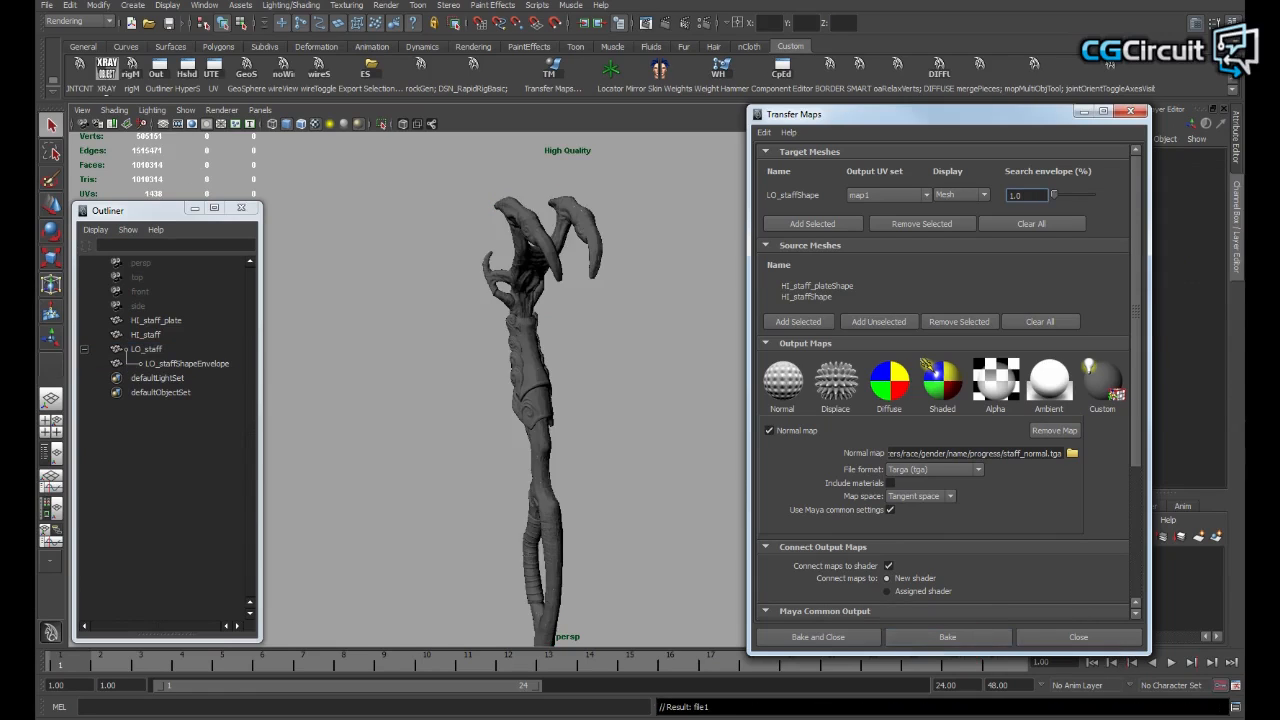
{"action": "left_click", "coordinate": [650, 400]}
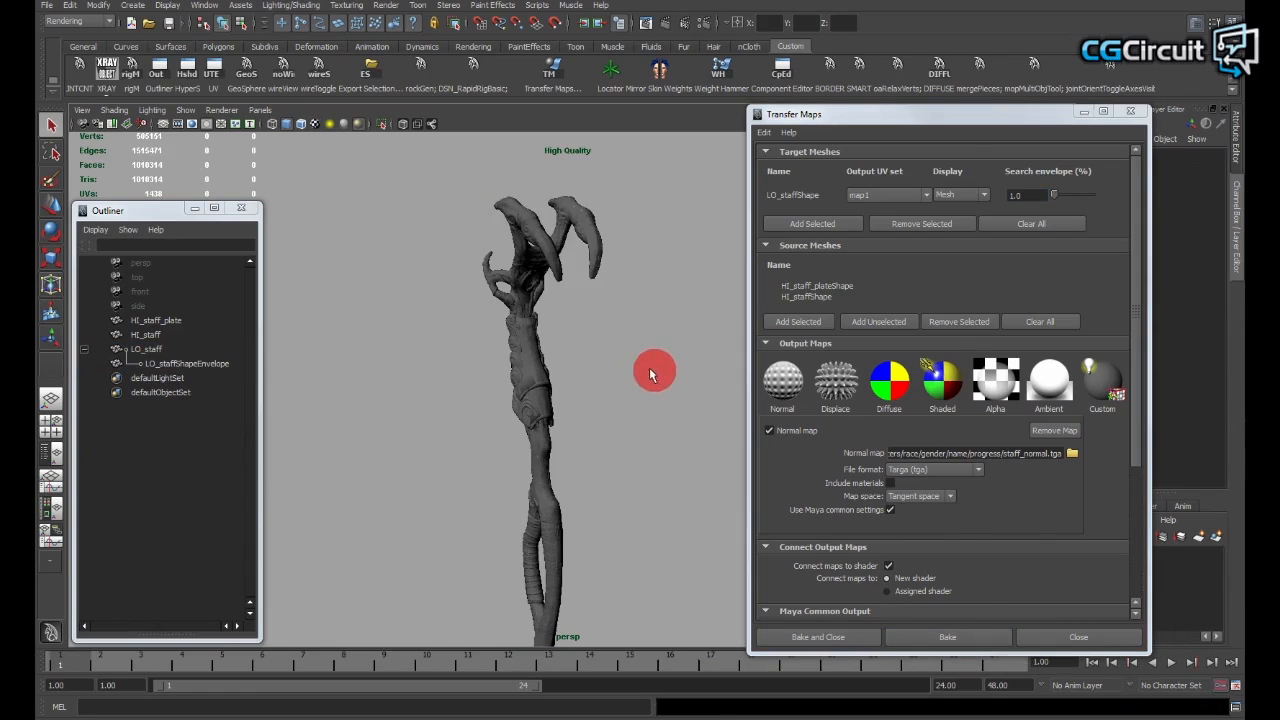
Step: Move LO_staff about 0.33 units along X, beside the high-poly staff, and deselect it
{"action": "left_click", "coordinate": [140, 349]}
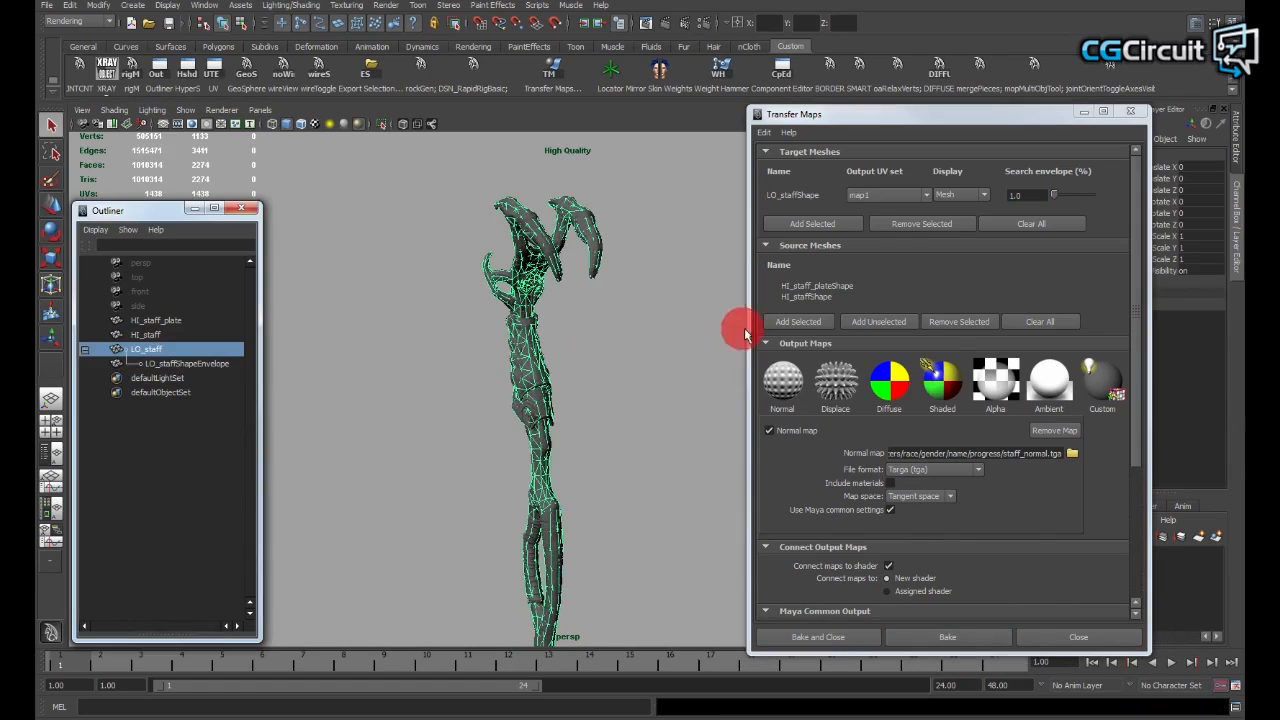
{"action": "key", "text": "w"}
{"action": "middle_click_drag", "start_coordinate": [471, 528], "coordinate": [570, 498]}
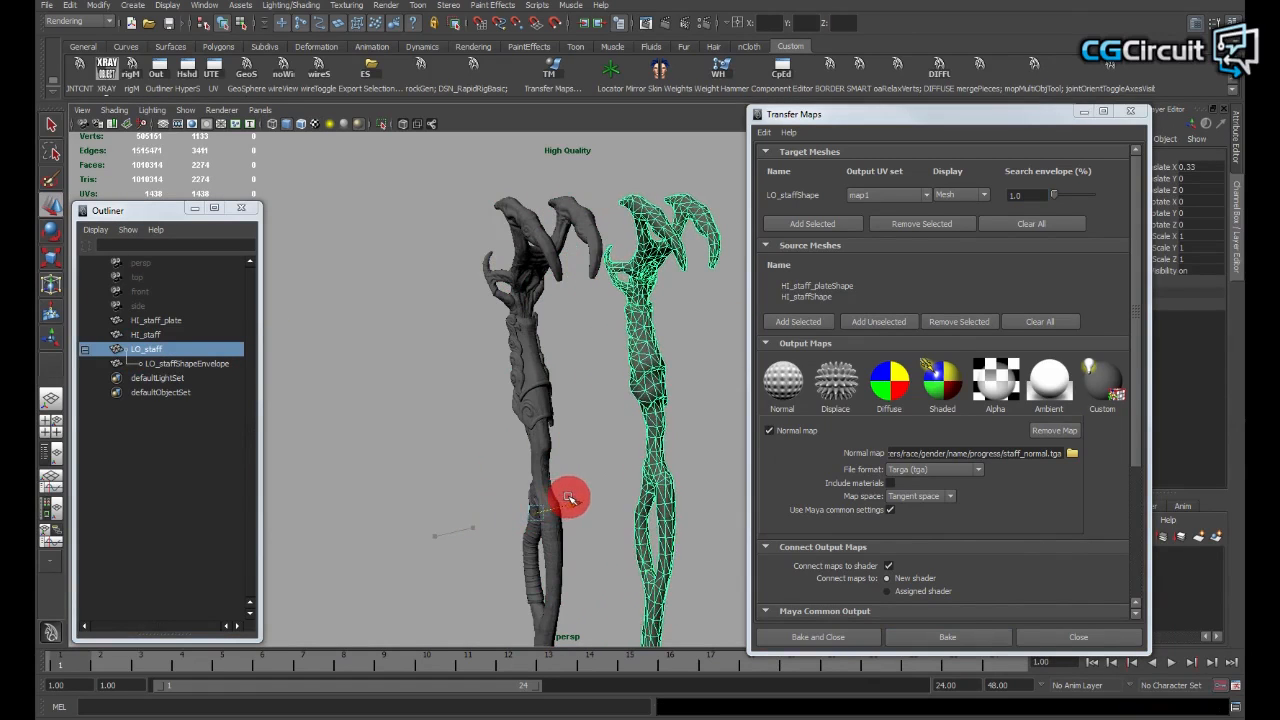
{"action": "key", "text": "q"}
{"action": "left_click", "coordinate": [717, 364]}
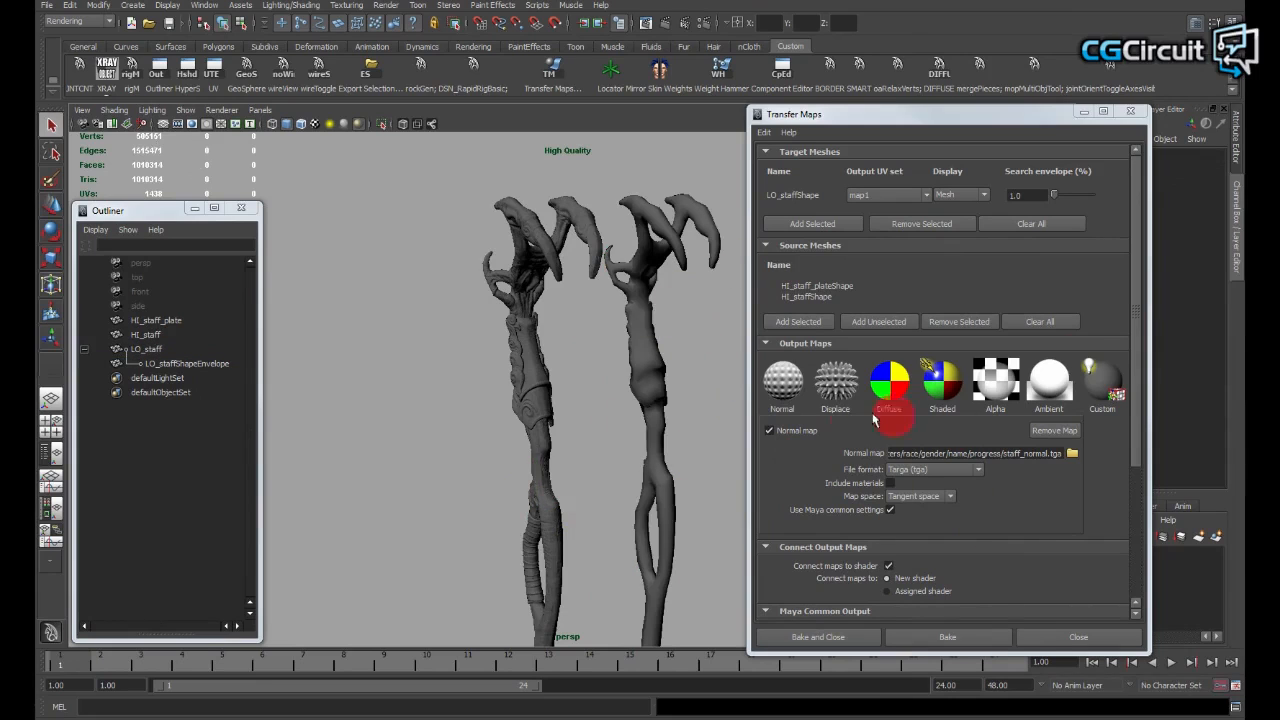
Step: Set the transfer space to Object Space and rebake the staff's normal map
{"action": "left_click_drag", "start_coordinate": [1133, 340], "coordinate": [1148, 463]}
{"action": "left_click", "coordinate": [928, 497]}
{"action": "left_click", "coordinate": [912, 517]}
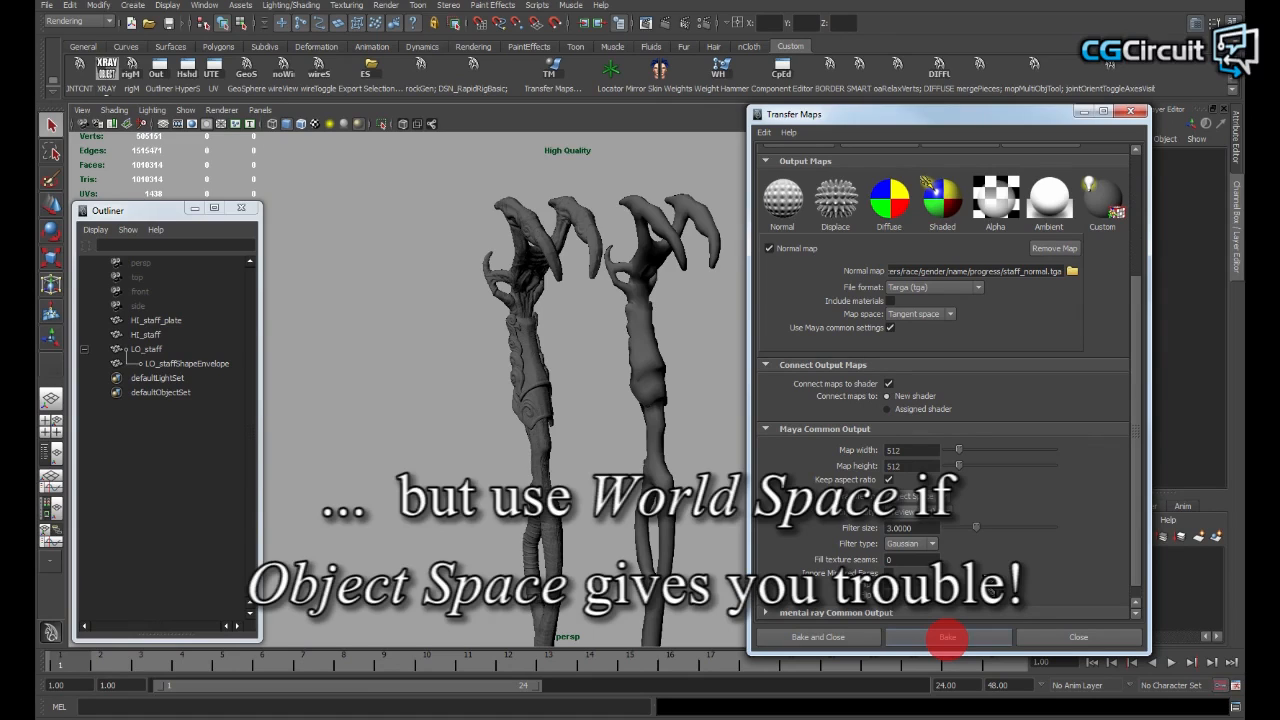
{"action": "left_click", "coordinate": [722, 378]}
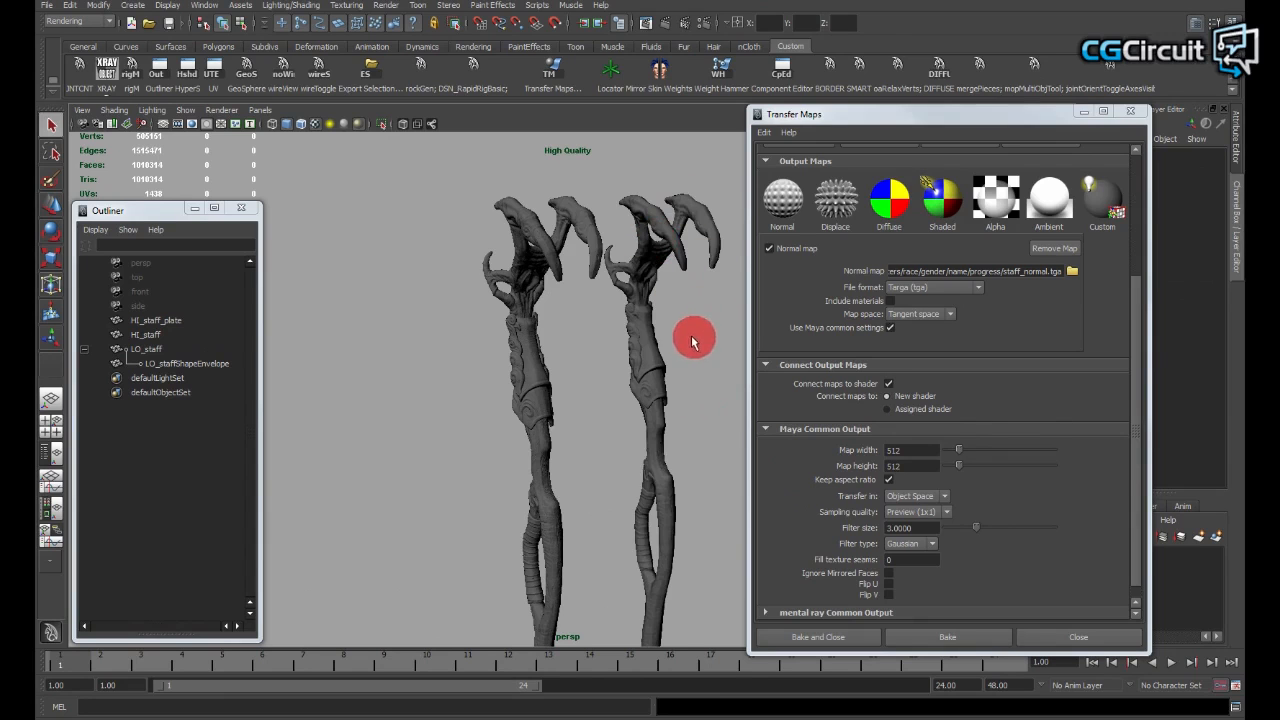
Step: Compare the normal-mapped low-poly staff with the high-poly staff beside it, examining the claws and armour plate from several angles
{"action": "left_click_drag", "start_coordinate": [691, 340], "coordinate": [734, 440], "text": "alt"}
{"action": "right_click_drag", "start_coordinate": [734, 440], "coordinate": [790, 440], "text": "alt"}
{"action": "middle_click_drag", "start_coordinate": [665, 350], "coordinate": [560, 328], "text": "alt"}
{"action": "left_click_drag", "start_coordinate": [560, 328], "coordinate": [654, 360], "text": "alt"}
{"action": "right_click_drag", "start_coordinate": [510, 328], "coordinate": [674, 370], "text": "alt"}
{"action": "left_click_drag", "start_coordinate": [673, 371], "coordinate": [628, 421], "text": "alt"}
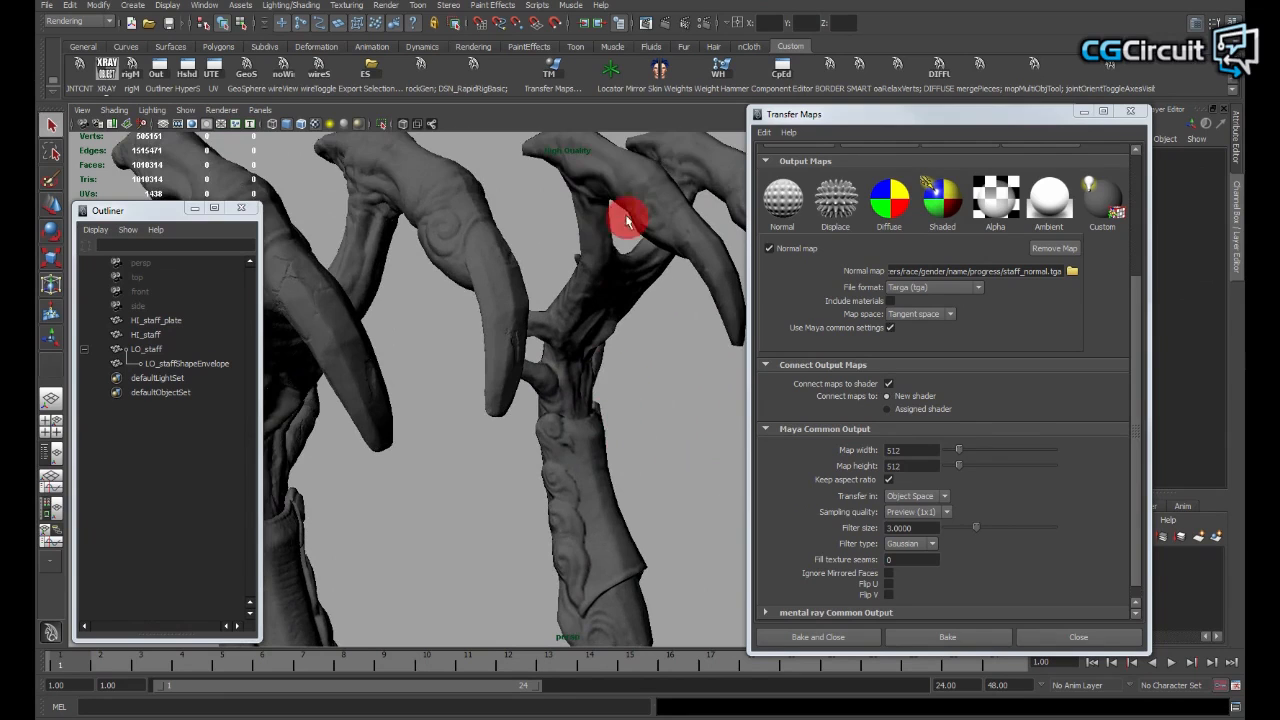
{"action": "left_click_drag", "start_coordinate": [627, 220], "coordinate": [614, 354], "text": "alt"}
{"action": "right_click_drag", "start_coordinate": [614, 354], "coordinate": [664, 355], "text": "alt"}
{"action": "left_click_drag", "start_coordinate": [663, 352], "coordinate": [586, 317], "text": "alt"}
{"action": "right_click_drag", "start_coordinate": [586, 317], "coordinate": [683, 362], "text": "alt"}
{"action": "left_click_drag", "start_coordinate": [683, 366], "coordinate": [505, 353], "text": "alt"}
{"action": "middle_click_drag", "start_coordinate": [505, 353], "coordinate": [534, 210], "text": "alt"}
{"action": "left_click_drag", "start_coordinate": [600, 383], "coordinate": [588, 211], "text": "alt"}
{"action": "left_click_drag", "start_coordinate": [645, 291], "coordinate": [963, 505], "text": "alt"}
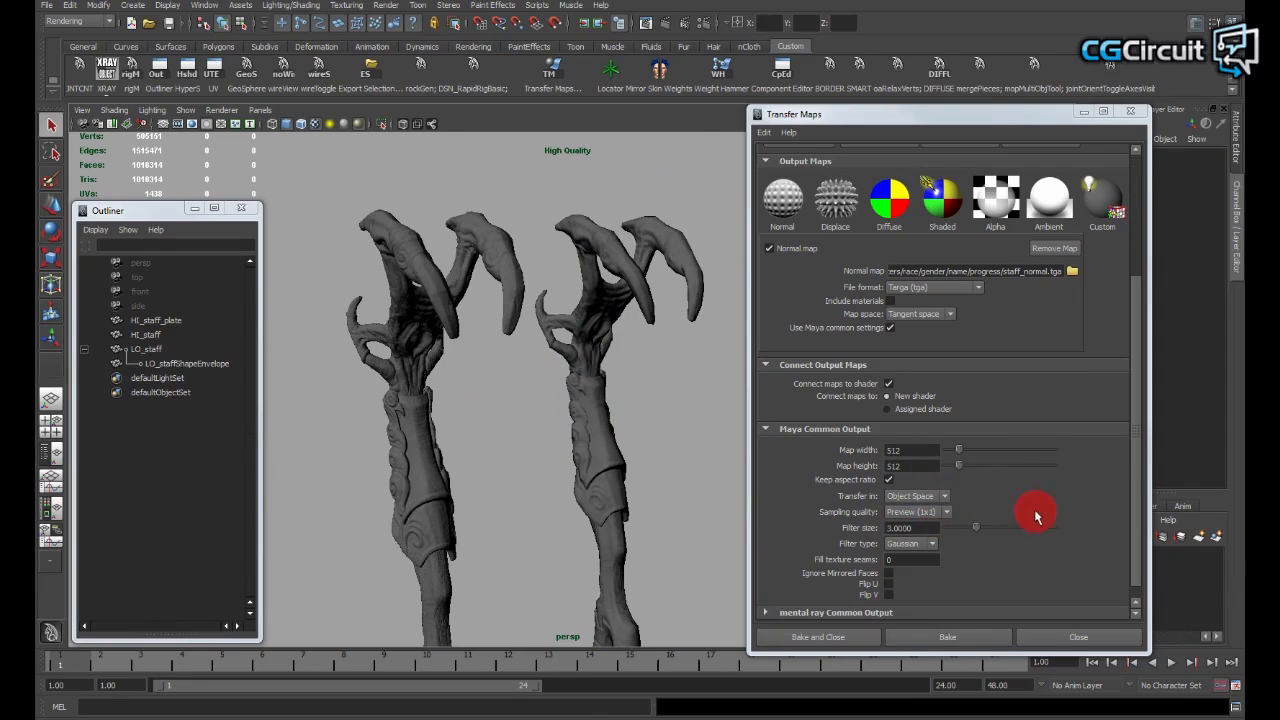
{"action": "left_click_drag", "start_coordinate": [1146, 460], "coordinate": [1138, 513]}
{"action": "mouse_move", "coordinate": [600, 371]}
{"action": "left_mouse_down", "text": "alt"}
{"action": "mouse_move", "coordinate": [571, 403]}
{"action": "mouse_move", "coordinate": [608, 354]}
{"action": "mouse_move", "coordinate": [560, 354]}
{"action": "mouse_move", "coordinate": [590, 360]}
{"action": "left_mouse_up", "text": "alt"}
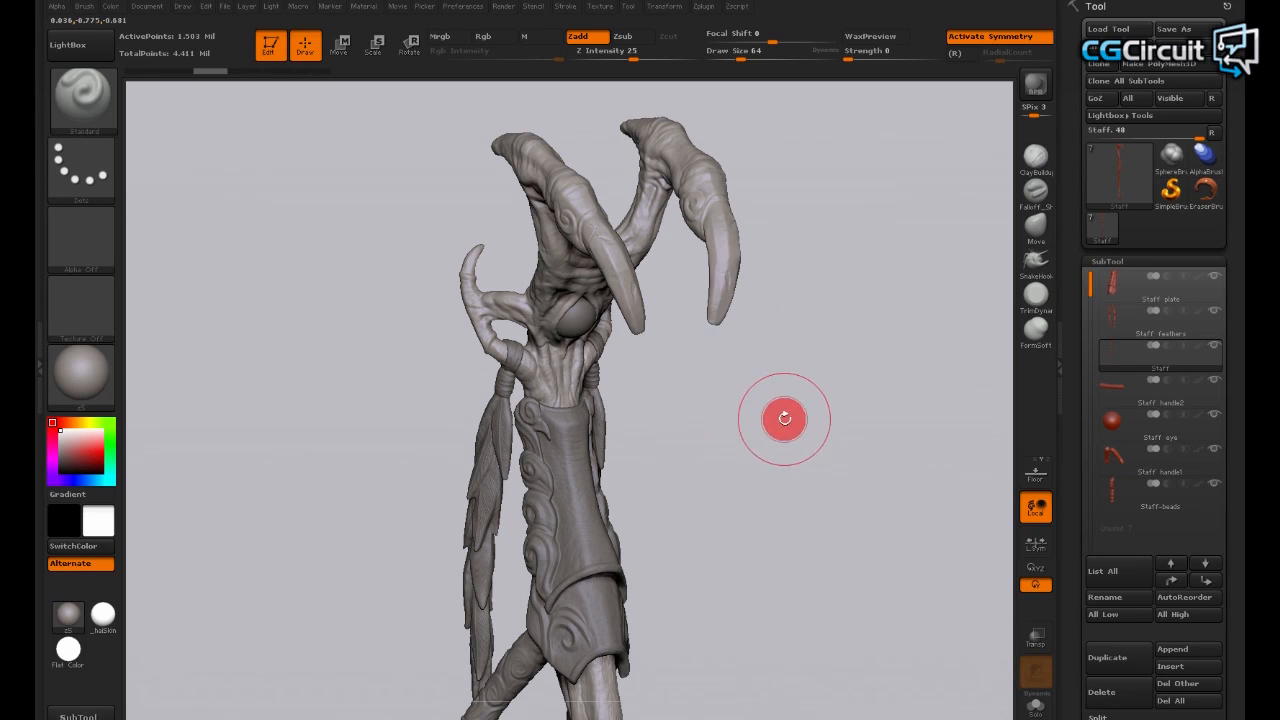
Step: Switch to ZBrush and examine the high-poly staff sculpt from several angles
{"action": "left_click_drag", "start_coordinate": [789, 422], "coordinate": [660, 346]}
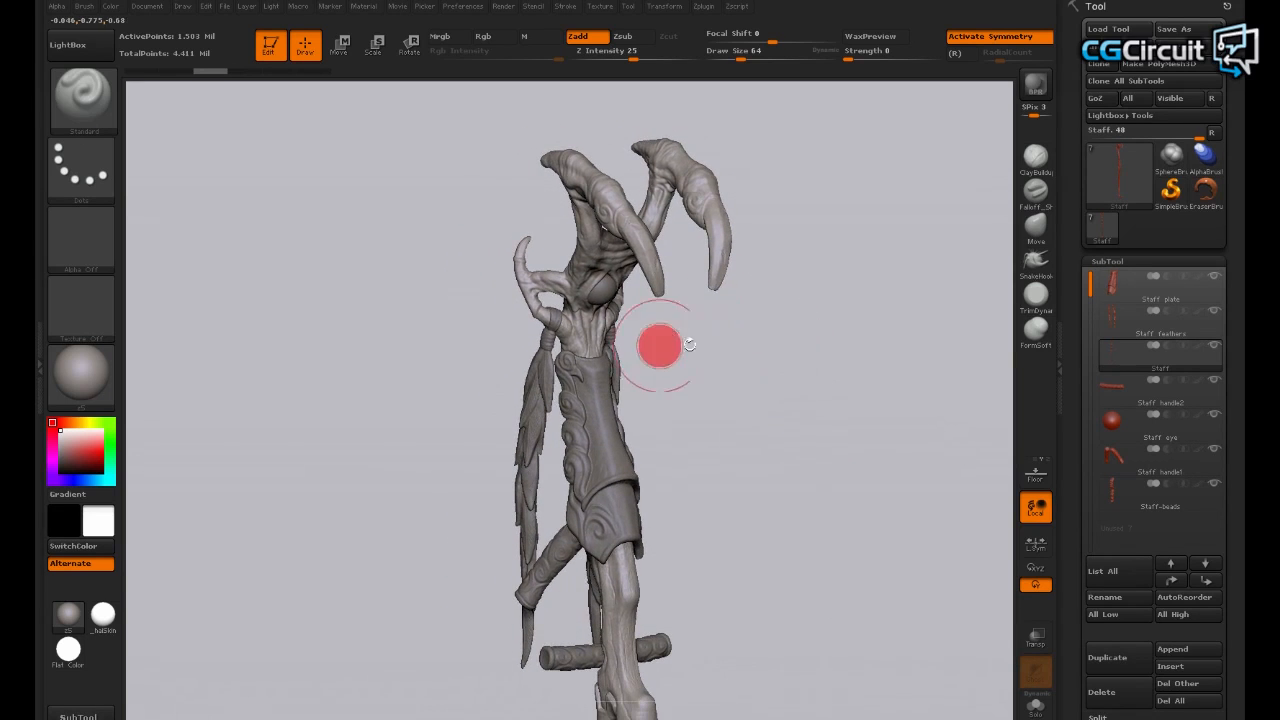
{"action": "left_click_drag", "start_coordinate": [789, 417], "coordinate": [842, 352]}
{"action": "left_click_drag", "start_coordinate": [816, 351], "coordinate": [846, 368]}
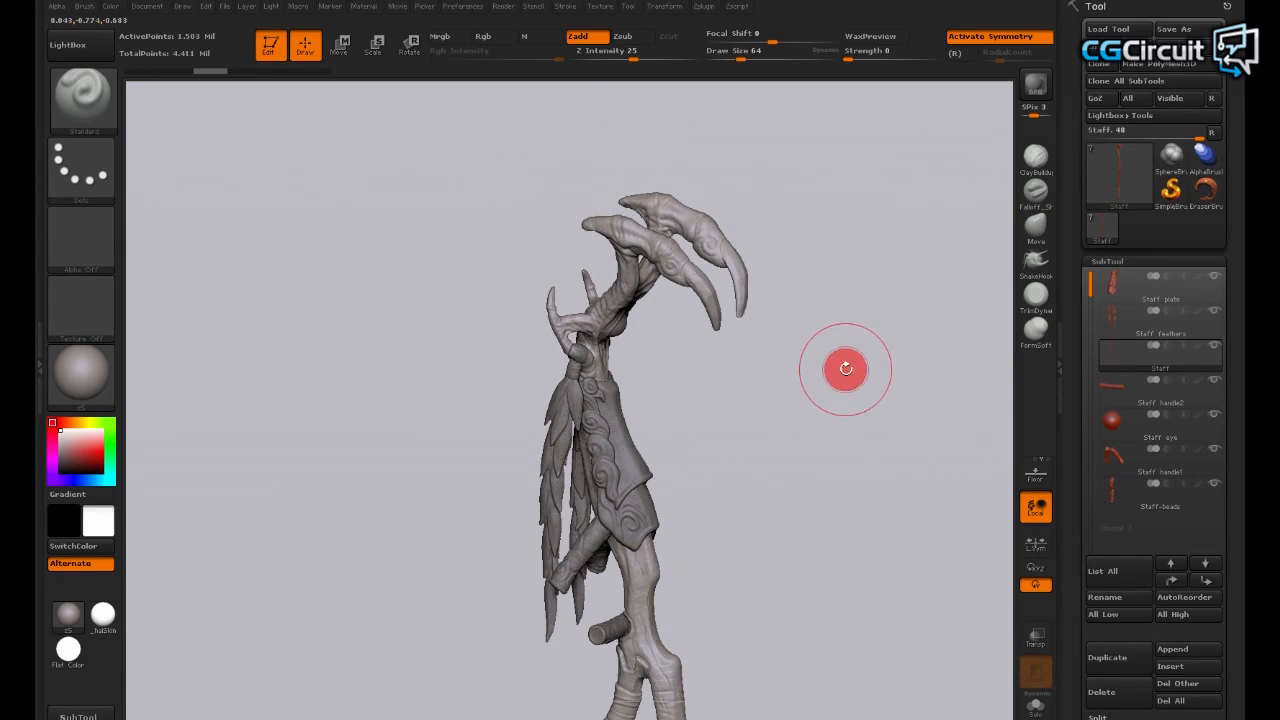
{"action": "mouse_move", "coordinate": [712, 290]}
{"action": "left_mouse_down"}
{"action": "mouse_move", "coordinate": [846, 403]}
{"action": "mouse_move", "coordinate": [814, 369]}
{"action": "mouse_move", "coordinate": [846, 383]}
{"action": "mouse_move", "coordinate": [850, 402]}
{"action": "mouse_move", "coordinate": [820, 329]}
{"action": "mouse_move", "coordinate": [872, 316]}
{"action": "mouse_move", "coordinate": [811, 306]}
{"action": "mouse_move", "coordinate": [851, 406]}
{"action": "mouse_move", "coordinate": [834, 380]}
{"action": "mouse_move", "coordinate": [870, 405]}
{"action": "mouse_move", "coordinate": [871, 440]}
{"action": "mouse_move", "coordinate": [646, 251]}
{"action": "mouse_move", "coordinate": [840, 357]}
{"action": "mouse_move", "coordinate": [847, 338]}
{"action": "mouse_move", "coordinate": [854, 363]}
{"action": "mouse_move", "coordinate": [854, 300]}
{"action": "mouse_move", "coordinate": [860, 369]}
{"action": "mouse_move", "coordinate": [860, 340]}
{"action": "mouse_move", "coordinate": [823, 309]}
{"action": "mouse_move", "coordinate": [841, 326]}
{"action": "left_mouse_up"}
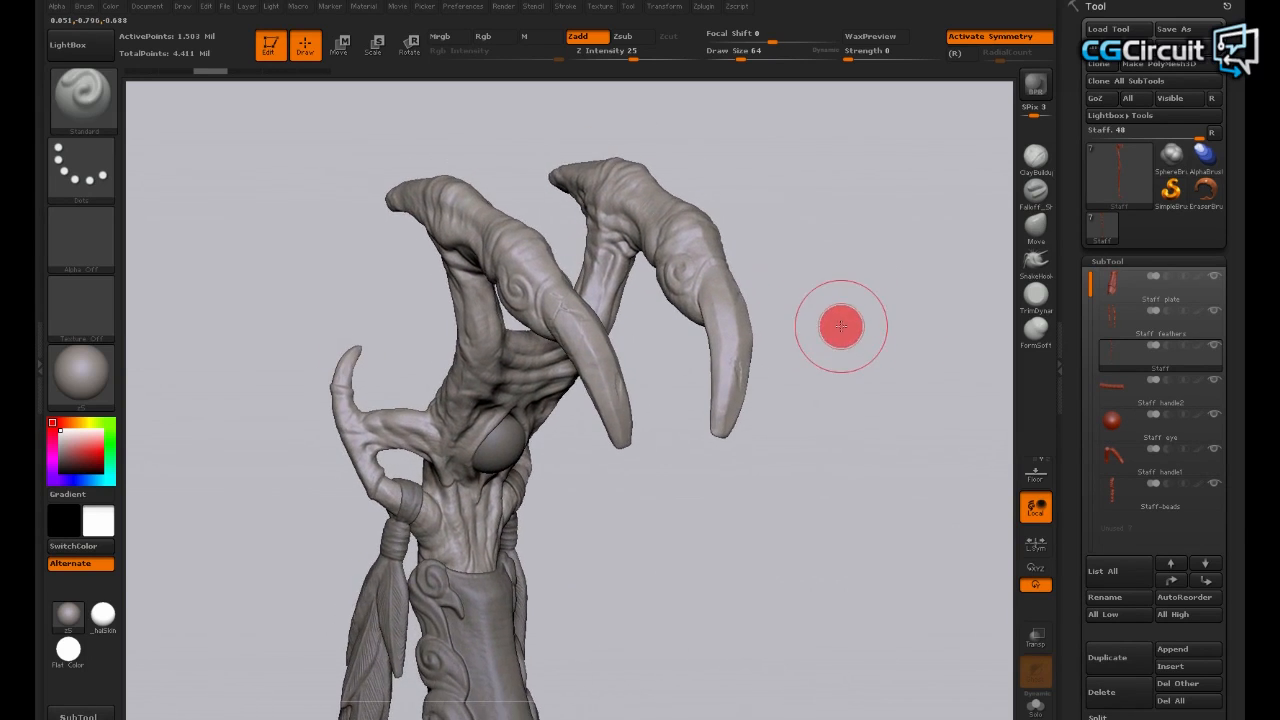
Step: Review Decimation Master's pre-process and decimation options in the ZBrush plugins
{"action": "left_click", "coordinate": [704, 10]}
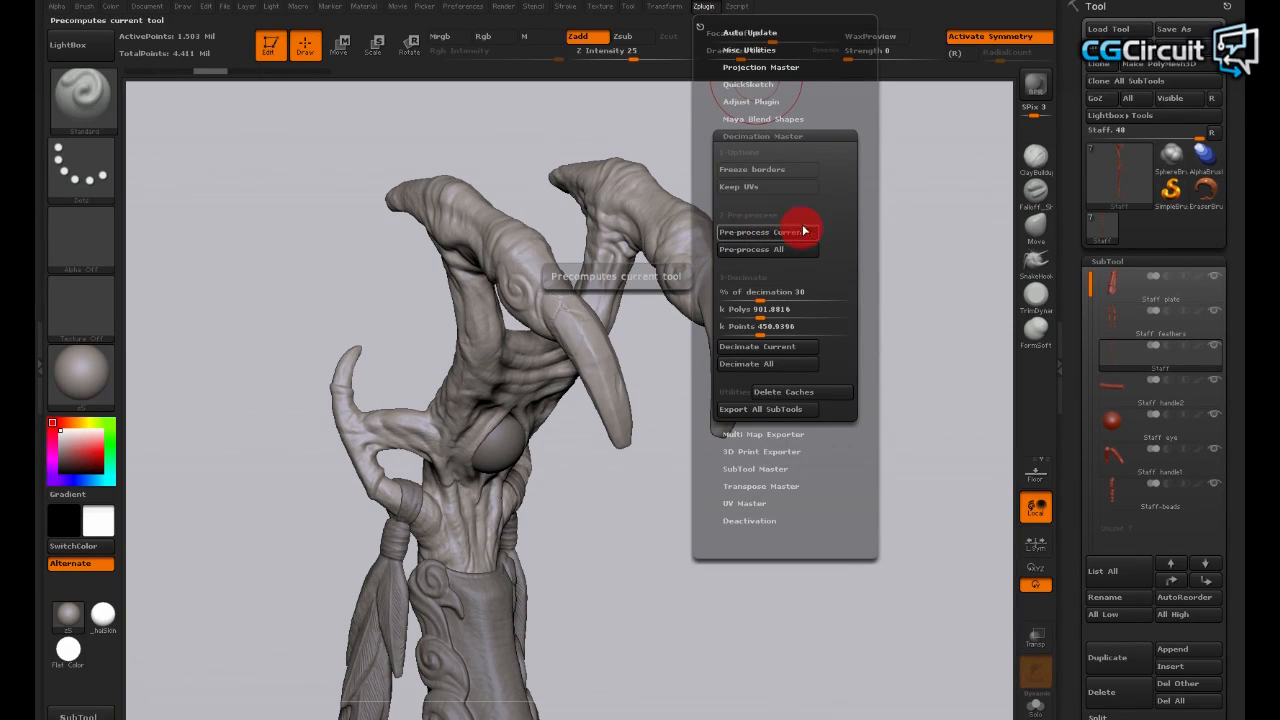
{"action": "left_click", "coordinate": [745, 136]}
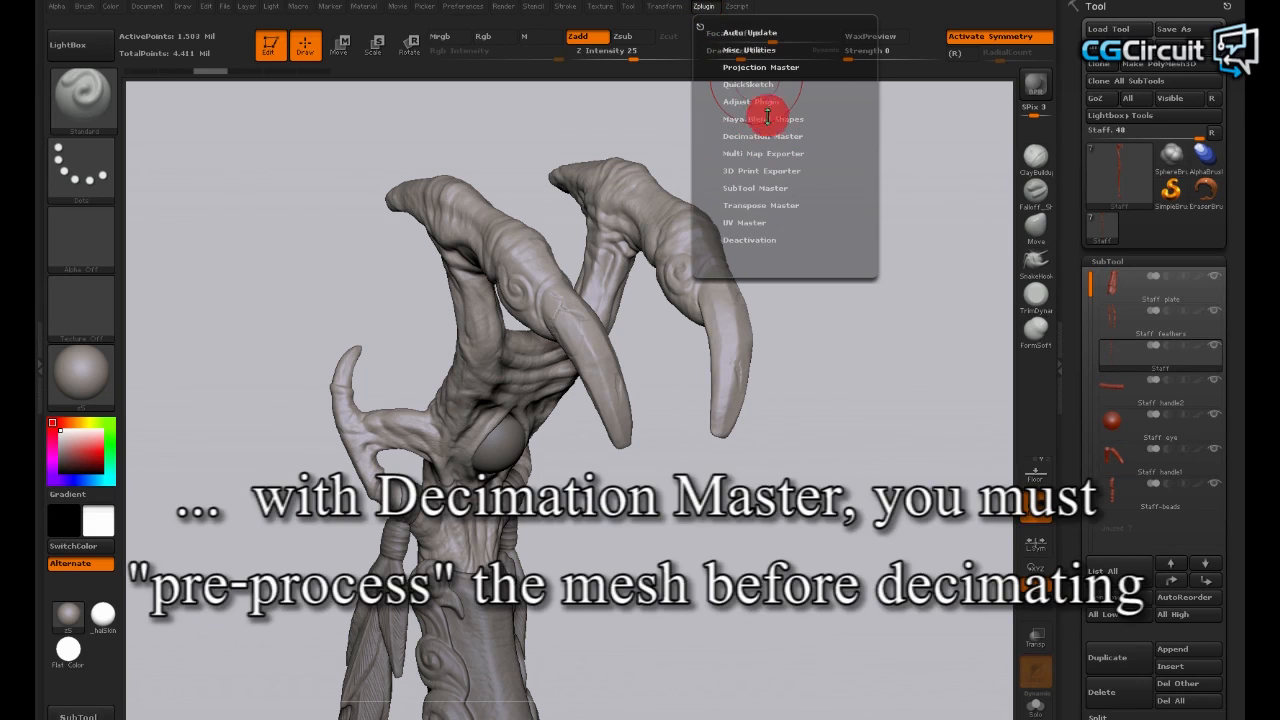
{"action": "left_click", "coordinate": [706, 12]}
{"action": "left_click", "coordinate": [760, 230]}
{"action": "scroll", "coordinate": [704, 207], "scroll_direction": "down", "scroll_amount": 3}
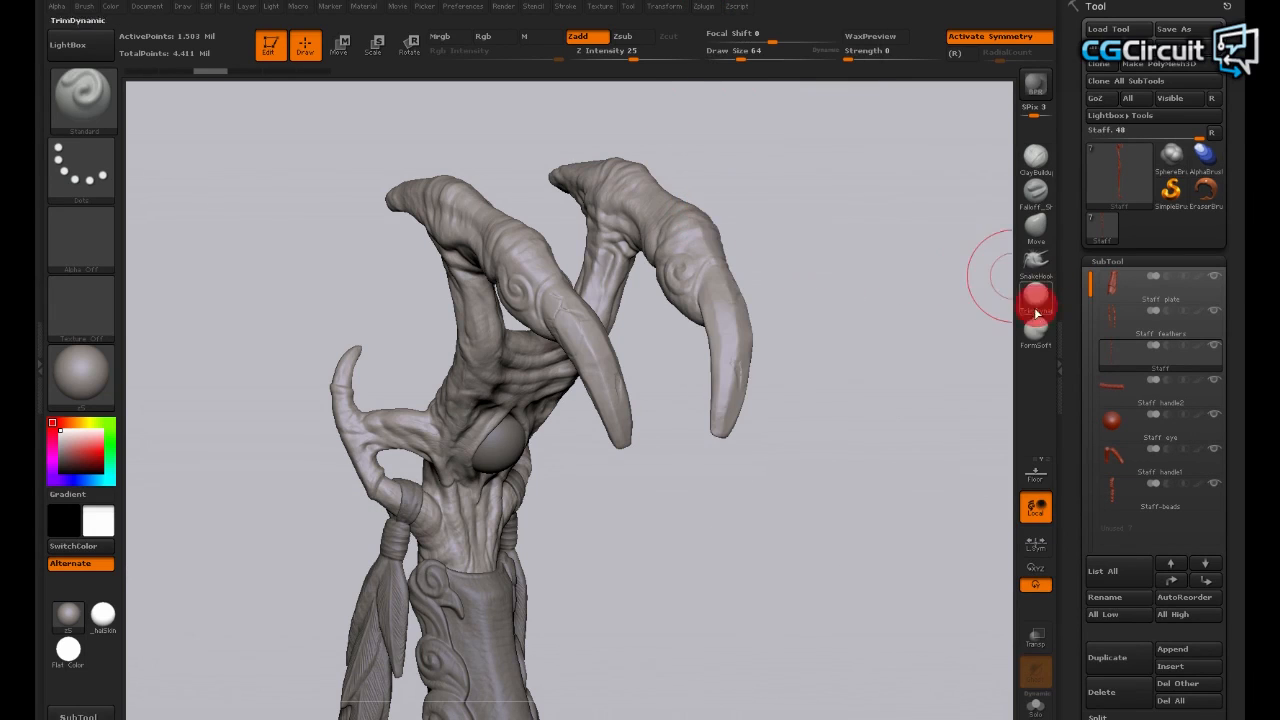
Step: Show the polyframe and examine the undecimated staff's mesh density around the claws
{"action": "mouse_move", "coordinate": [766, 189]}
{"action": "left_mouse_down"}
{"action": "mouse_move", "coordinate": [811, 197]}
{"action": "mouse_move", "coordinate": [739, 204]}
{"action": "left_mouse_up"}
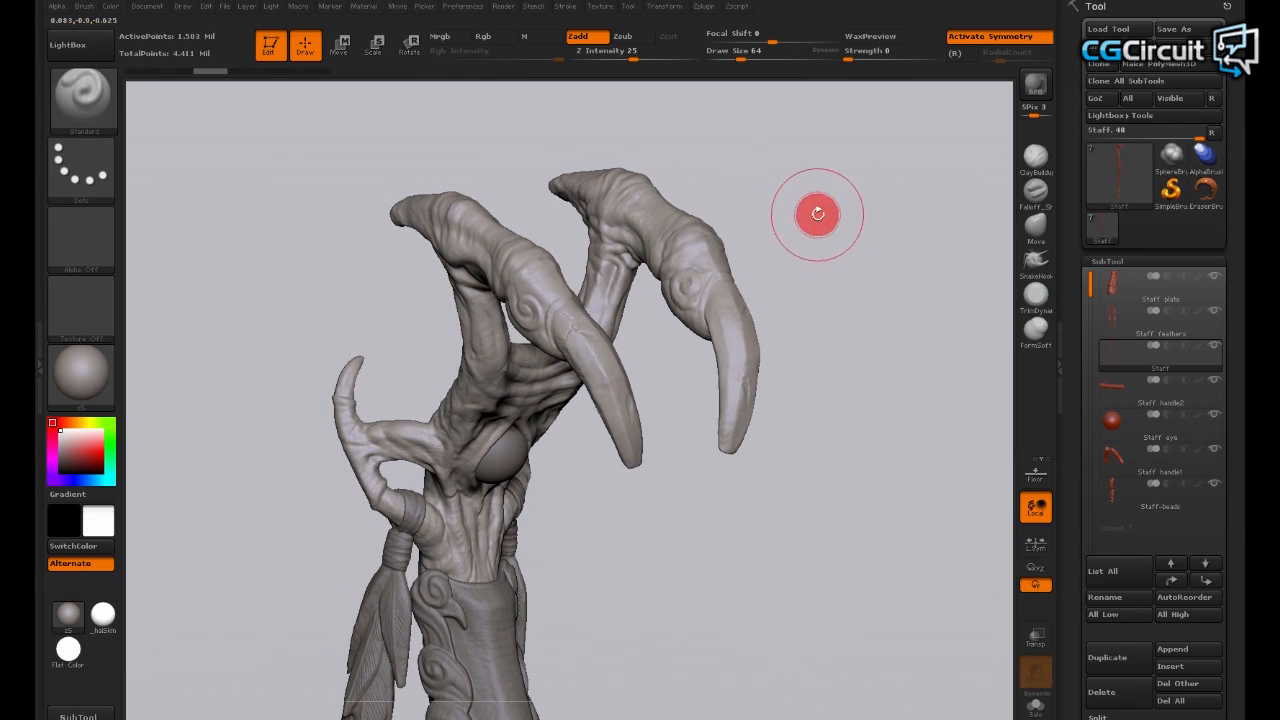
{"action": "left_click_drag", "start_coordinate": [817, 212], "coordinate": [820, 236], "text": "alt"}
{"action": "mouse_move", "coordinate": [857, 289]}
{"action": "left_mouse_down", "text": "alt"}
{"action": "mouse_move", "coordinate": [863, 337]}
{"action": "mouse_move", "coordinate": [862, 300]}
{"action": "mouse_move", "coordinate": [840, 286]}
{"action": "left_mouse_up", "text": "alt"}
{"action": "left_click_drag", "start_coordinate": [811, 206], "coordinate": [894, 237]}
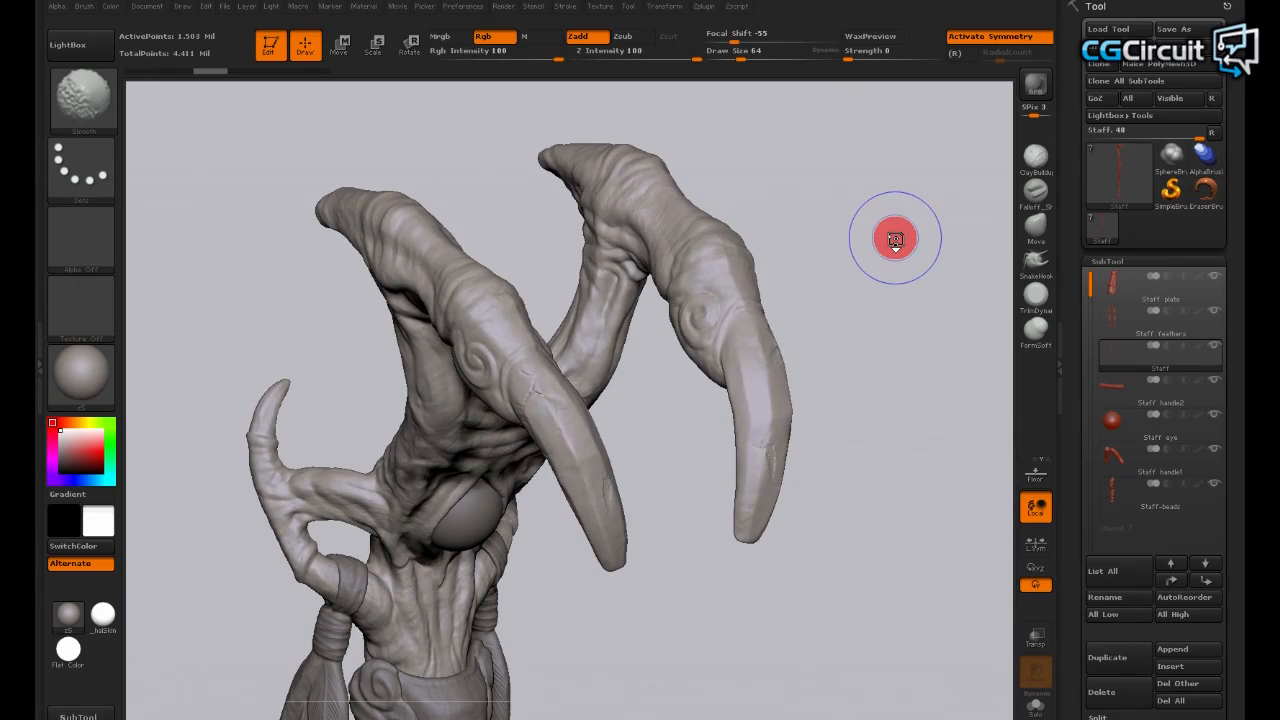
{"action": "key", "text": "shift+f"}
{"action": "left_click_drag", "start_coordinate": [881, 236], "coordinate": [851, 274]}
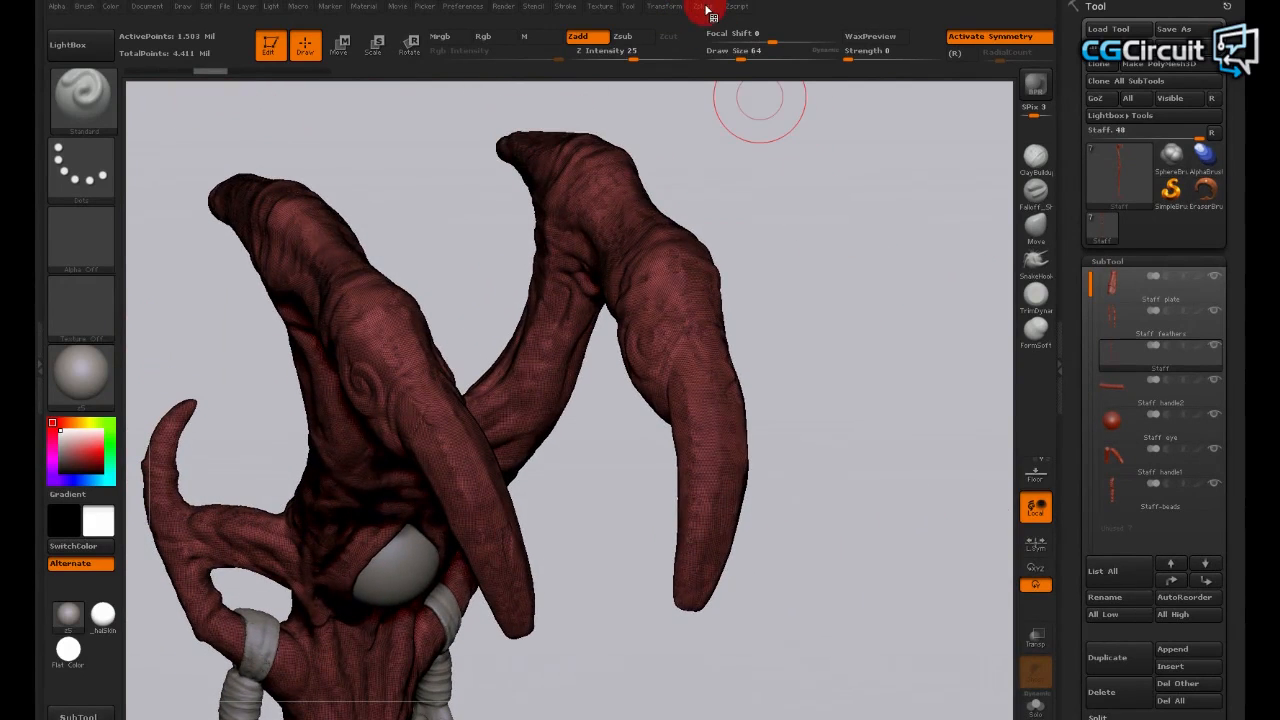
{"action": "mouse_move", "coordinate": [829, 217]}
{"action": "left_mouse_down"}
{"action": "mouse_move", "coordinate": [803, 200]}
{"action": "mouse_move", "coordinate": [813, 206]}
{"action": "left_mouse_up"}
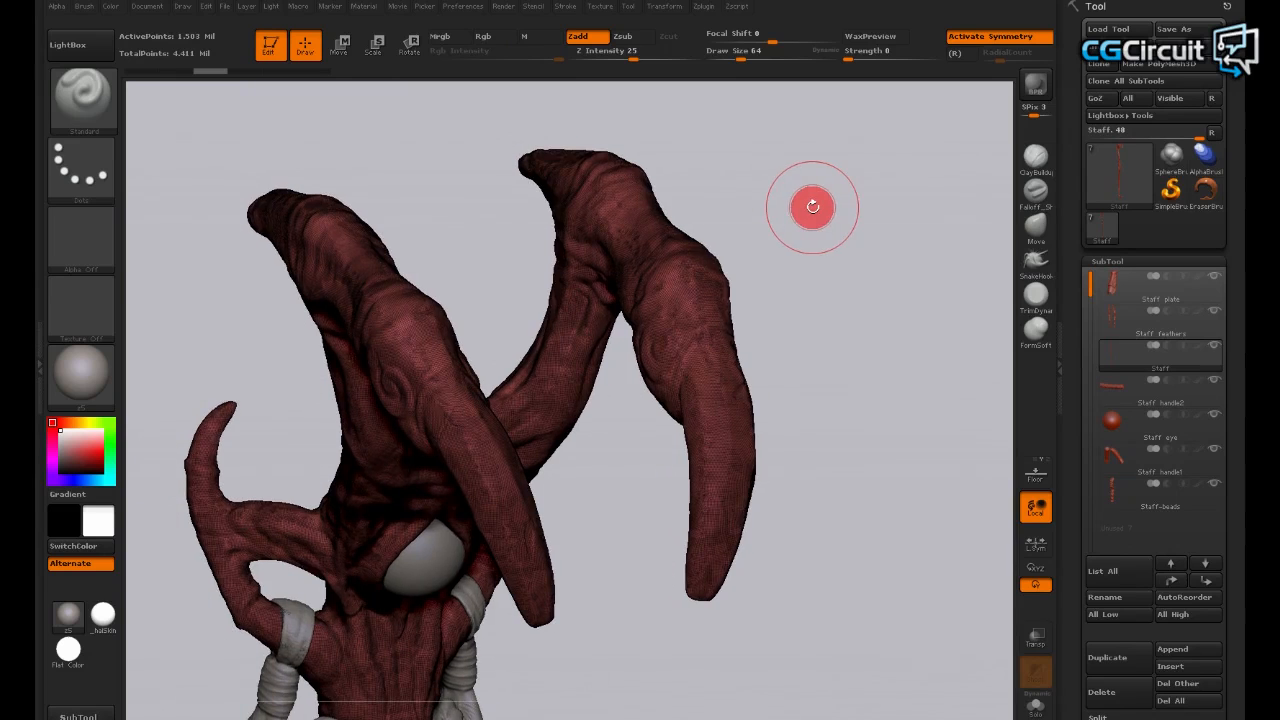
Step: Redo the staff's decimation and examine the reduced wireframe around the claws
{"action": "key", "text": "ctrl+shift+z"}
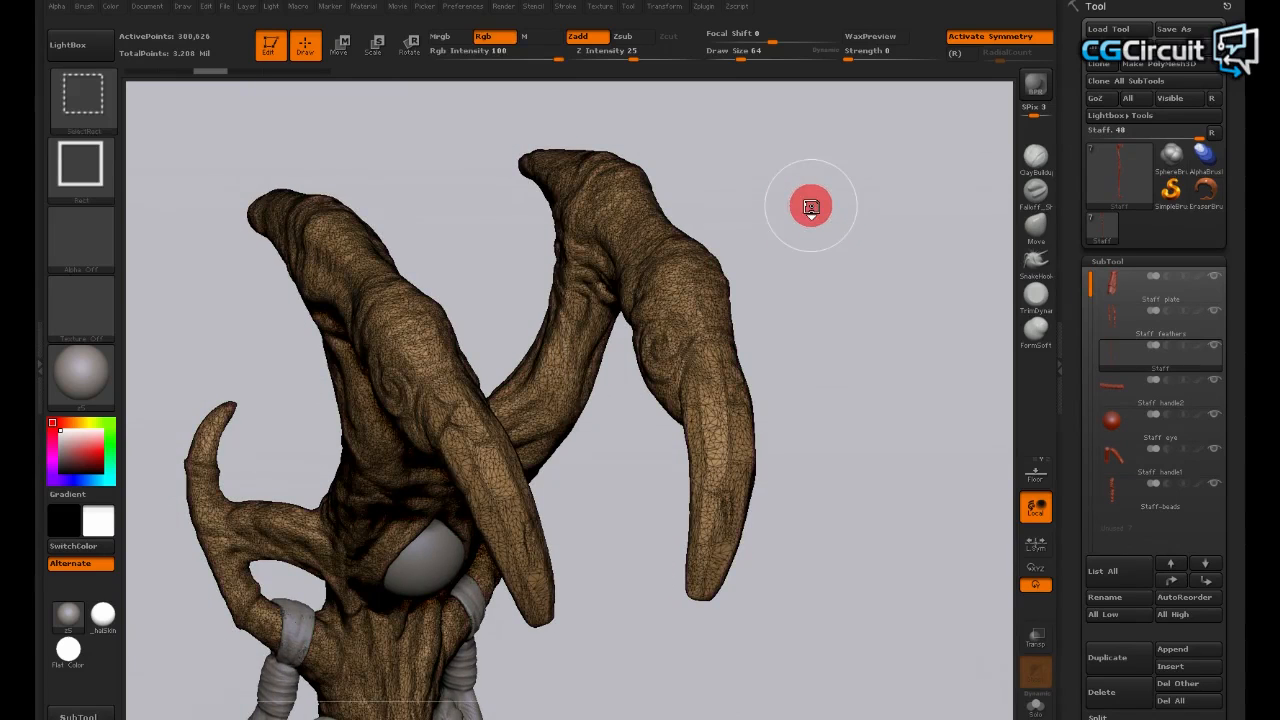
{"action": "left_click_drag", "start_coordinate": [801, 197], "coordinate": [764, 286]}
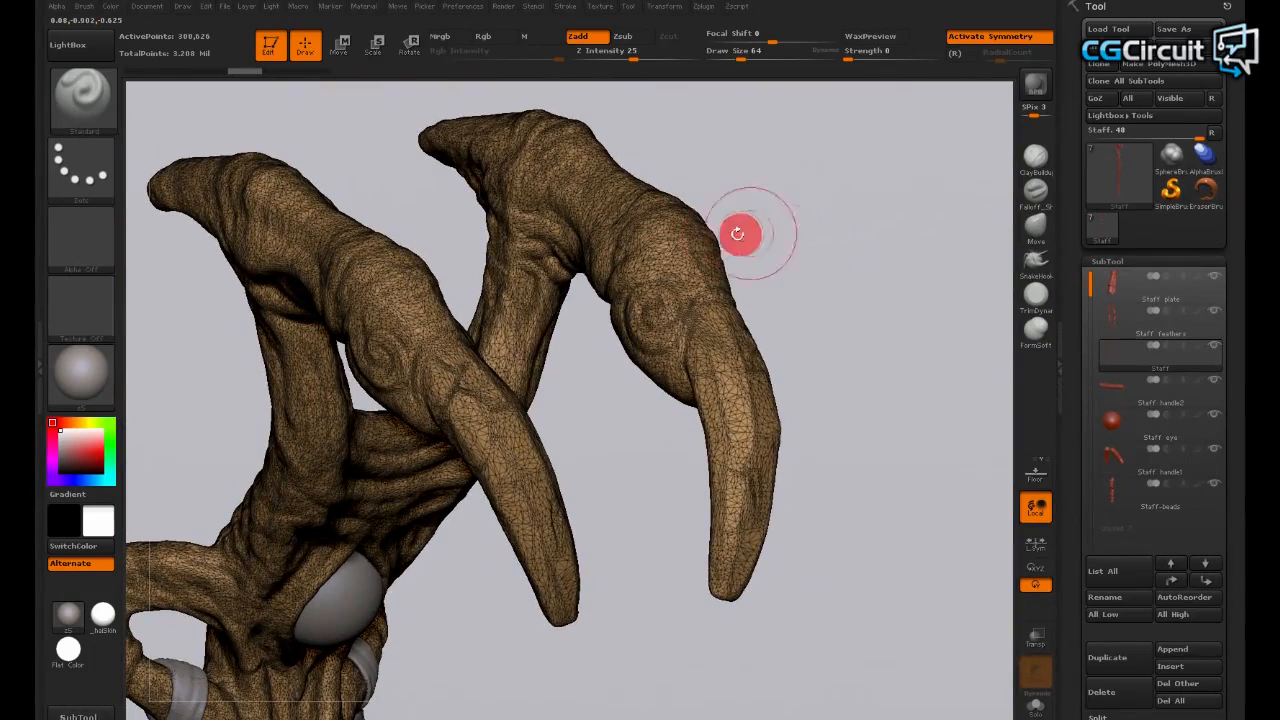
{"action": "left_click_drag", "start_coordinate": [820, 226], "coordinate": [825, 290]}
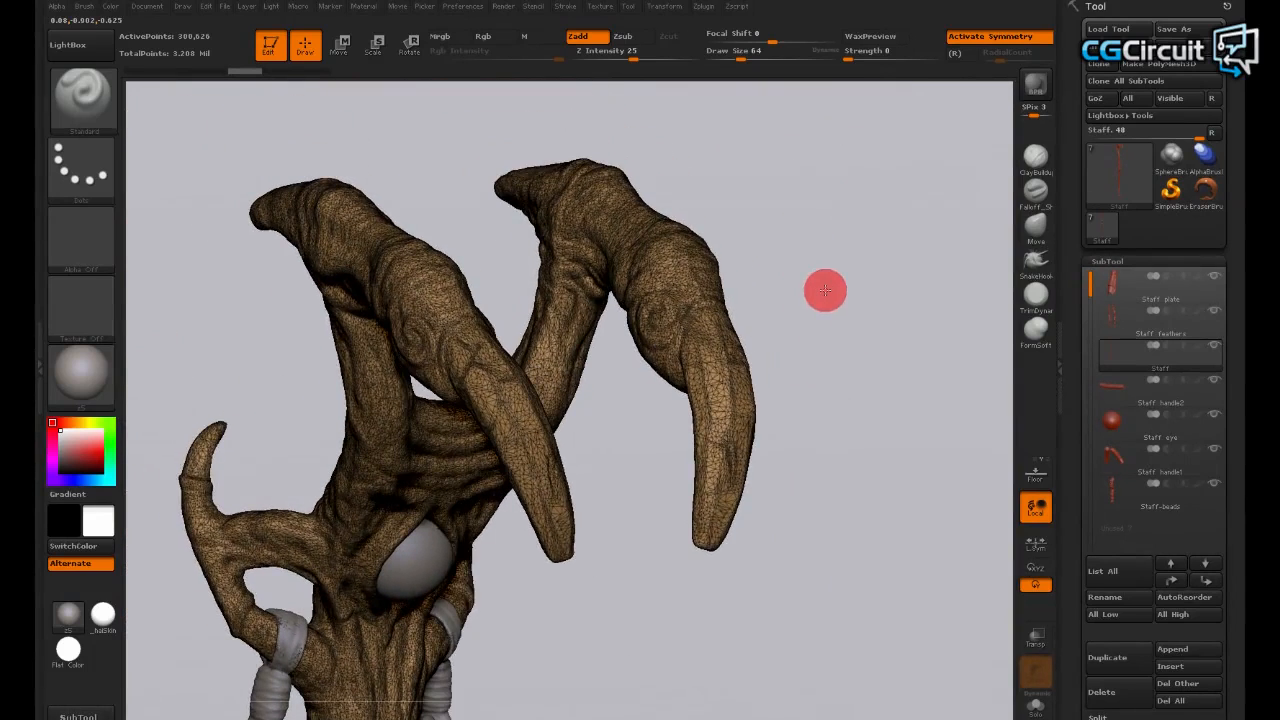
Step: Hide the polyframe and compare the staff's surface detail by undoing and redoing the decimation
{"action": "key", "text": "ctrl+shift"}
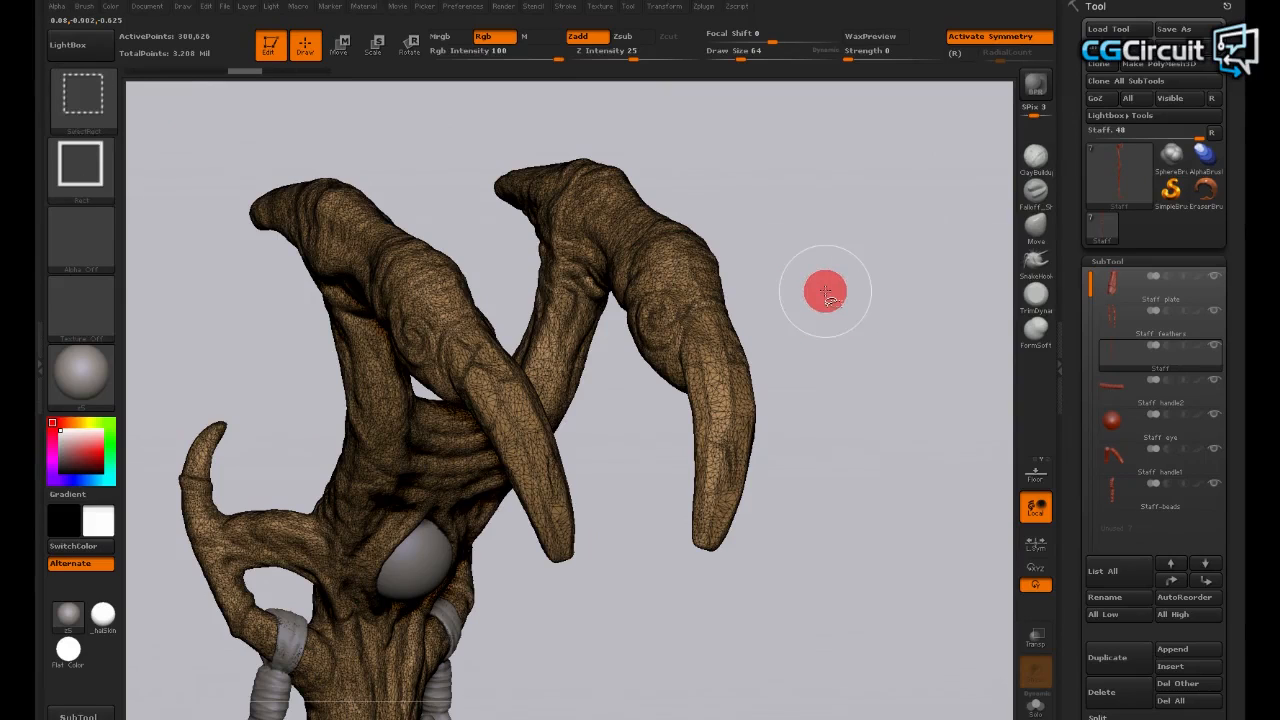
{"action": "key", "text": "shift+f"}
{"action": "left_click_drag", "start_coordinate": [823, 289], "coordinate": [881, 290]}
{"action": "key", "text": "ctrl"}
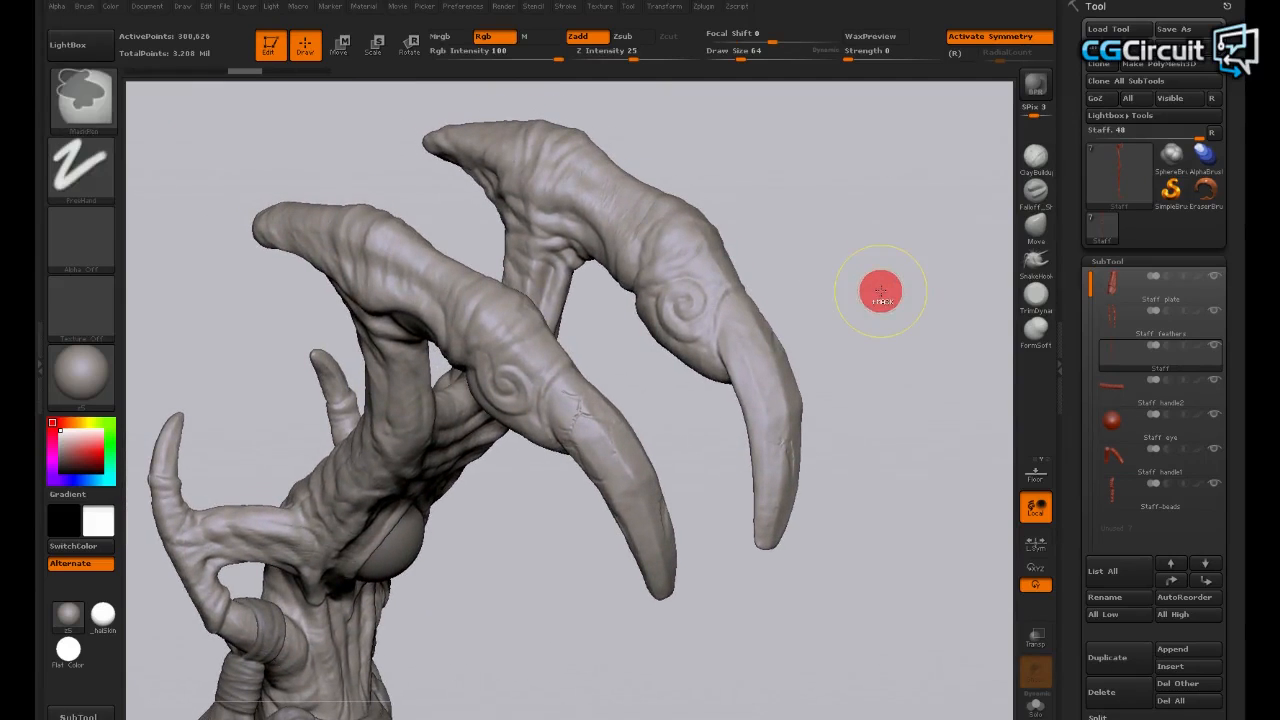
{"action": "key", "text": "ctrl+d"}
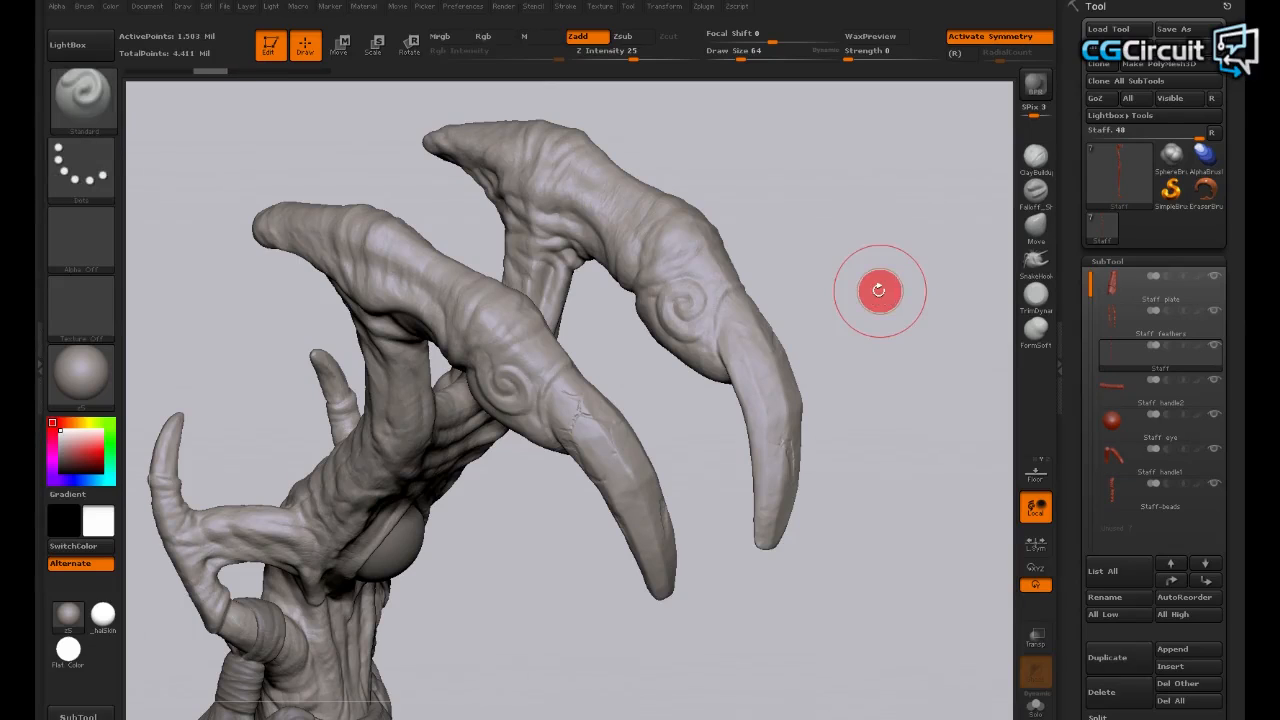
{"action": "key", "text": "ctrl+z"}
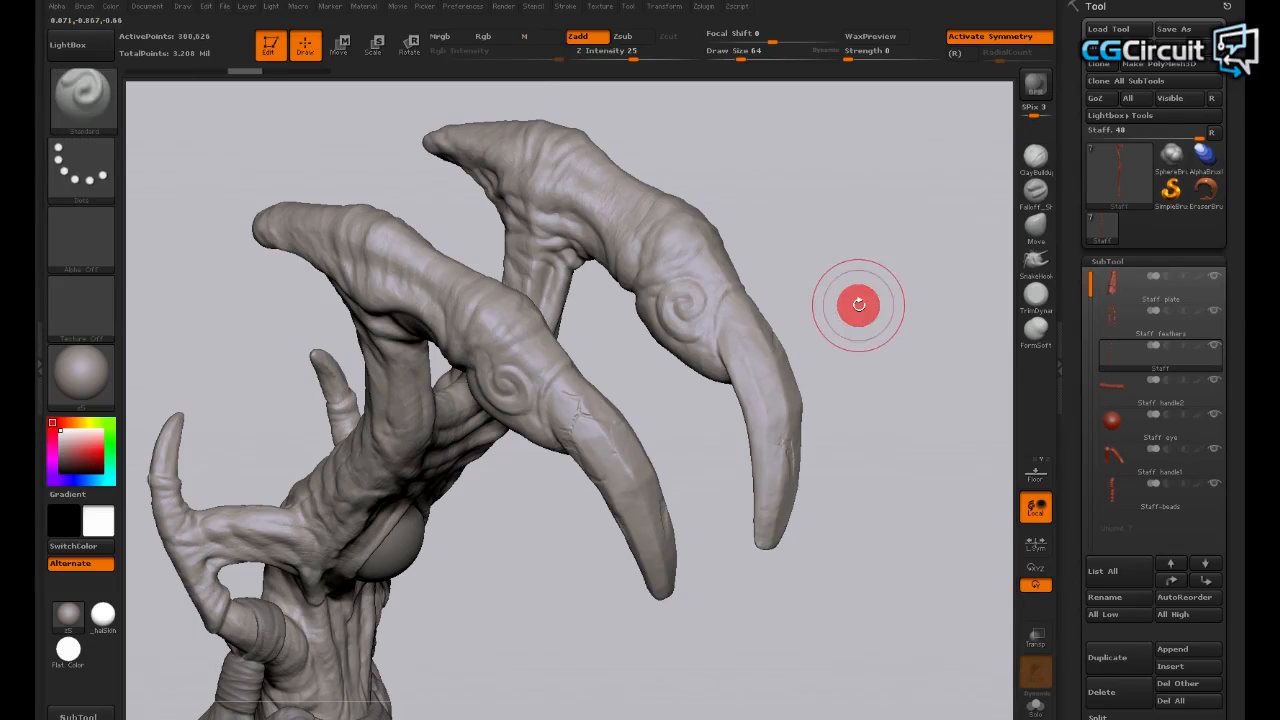
Step: Review Decimation Master's percentage setting and inspect the decimated claws' surface detail up close
{"action": "left_click_drag", "start_coordinate": [857, 304], "coordinate": [821, 97]}
{"action": "left_click", "coordinate": [703, 14]}
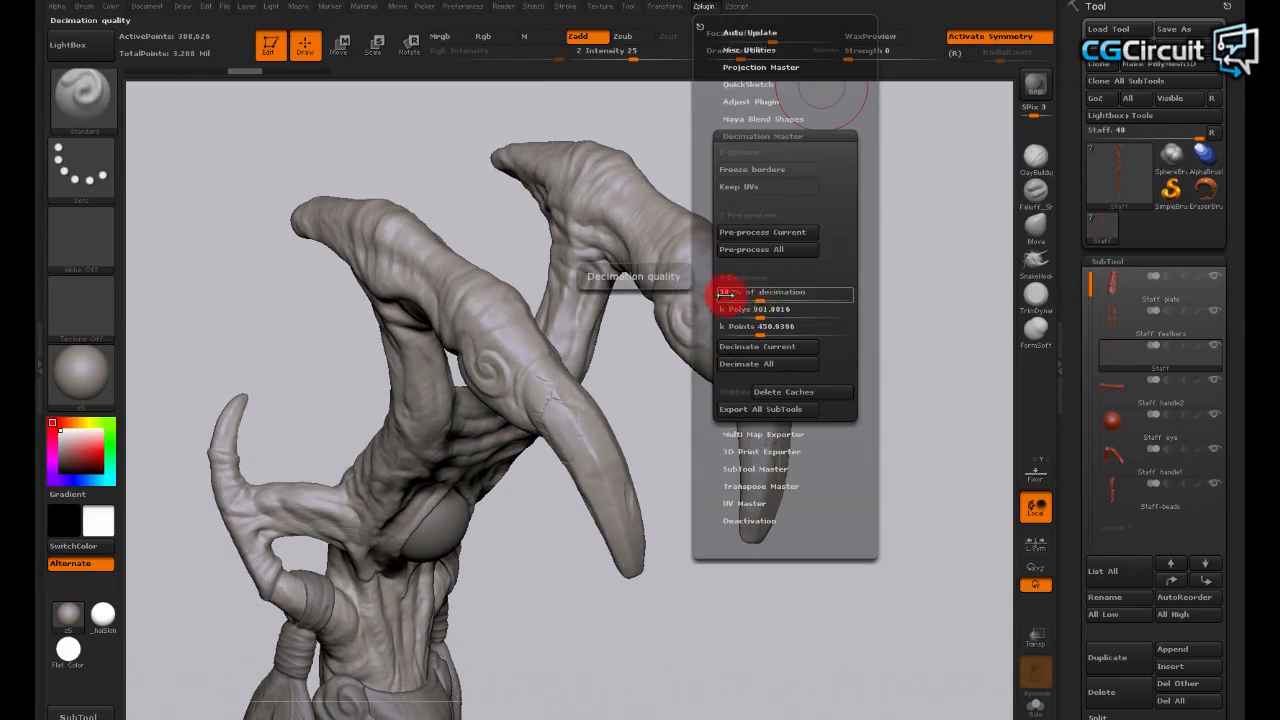
{"action": "mouse_move", "coordinate": [891, 331]}
{"action": "left_mouse_down"}
{"action": "mouse_move", "coordinate": [929, 317]}
{"action": "mouse_move", "coordinate": [889, 350]}
{"action": "mouse_move", "coordinate": [857, 297]}
{"action": "mouse_move", "coordinate": [861, 309]}
{"action": "mouse_move", "coordinate": [883, 294]}
{"action": "mouse_move", "coordinate": [894, 326]}
{"action": "mouse_move", "coordinate": [866, 306]}
{"action": "mouse_move", "coordinate": [880, 331]}
{"action": "left_mouse_up"}
{"action": "key", "text": "ctrl"}
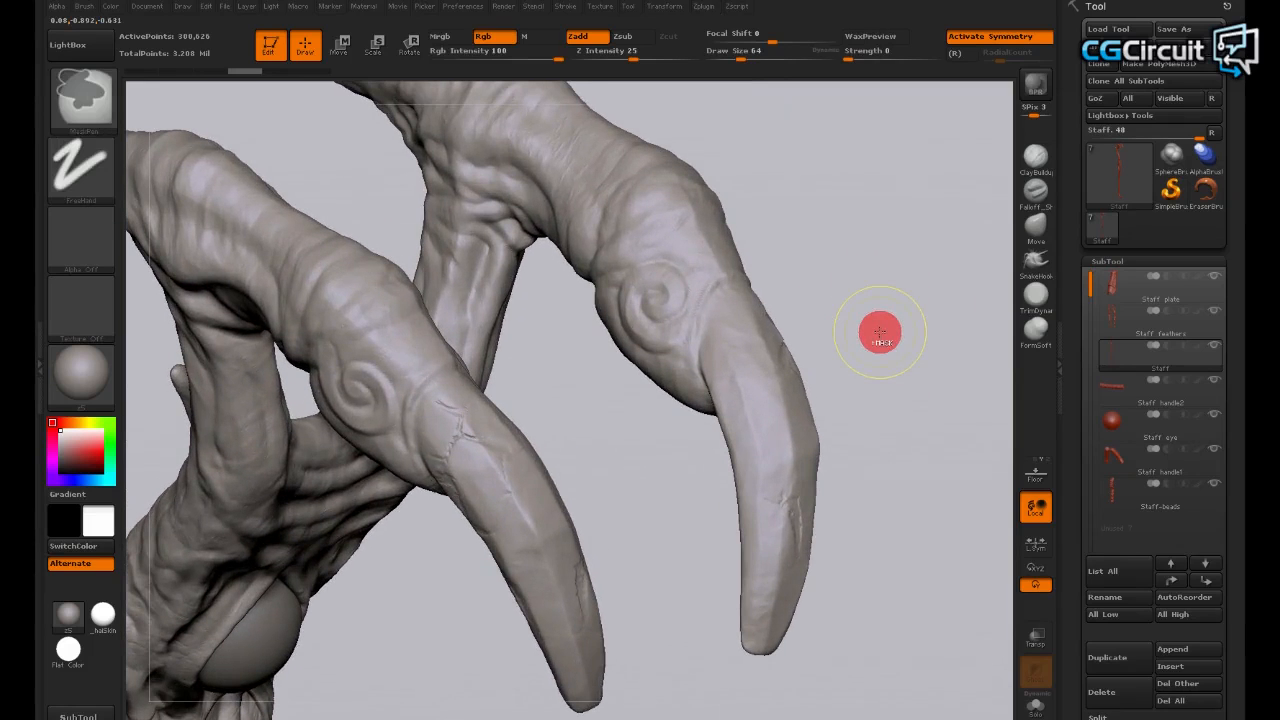
{"action": "key", "text": "ctrl+shift+z"}
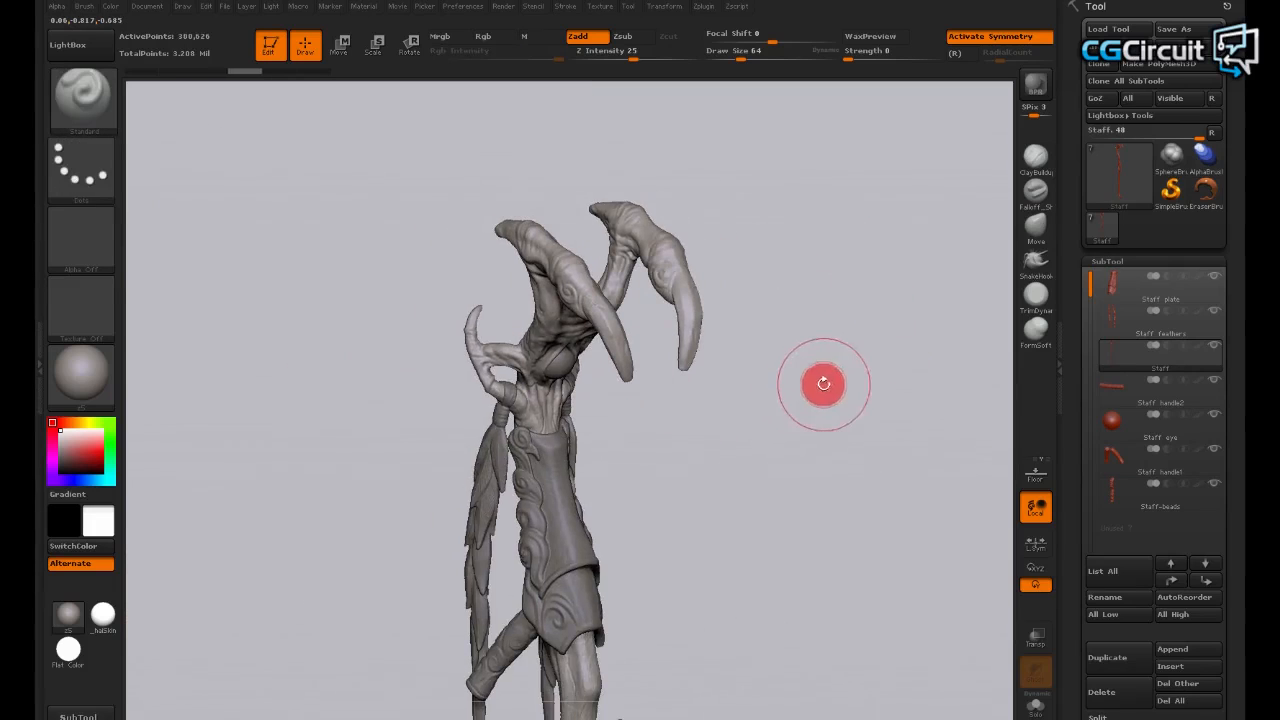
{"action": "mouse_move", "coordinate": [823, 383]}
{"action": "left_mouse_down"}
{"action": "mouse_move", "coordinate": [822, 344]}
{"action": "mouse_move", "coordinate": [757, 340]}
{"action": "mouse_move", "coordinate": [820, 337]}
{"action": "mouse_move", "coordinate": [837, 417]}
{"action": "mouse_move", "coordinate": [862, 355]}
{"action": "mouse_move", "coordinate": [763, 366]}
{"action": "mouse_move", "coordinate": [857, 354]}
{"action": "mouse_move", "coordinate": [872, 368]}
{"action": "mouse_move", "coordinate": [840, 391]}
{"action": "mouse_move", "coordinate": [855, 350]}
{"action": "left_mouse_up"}
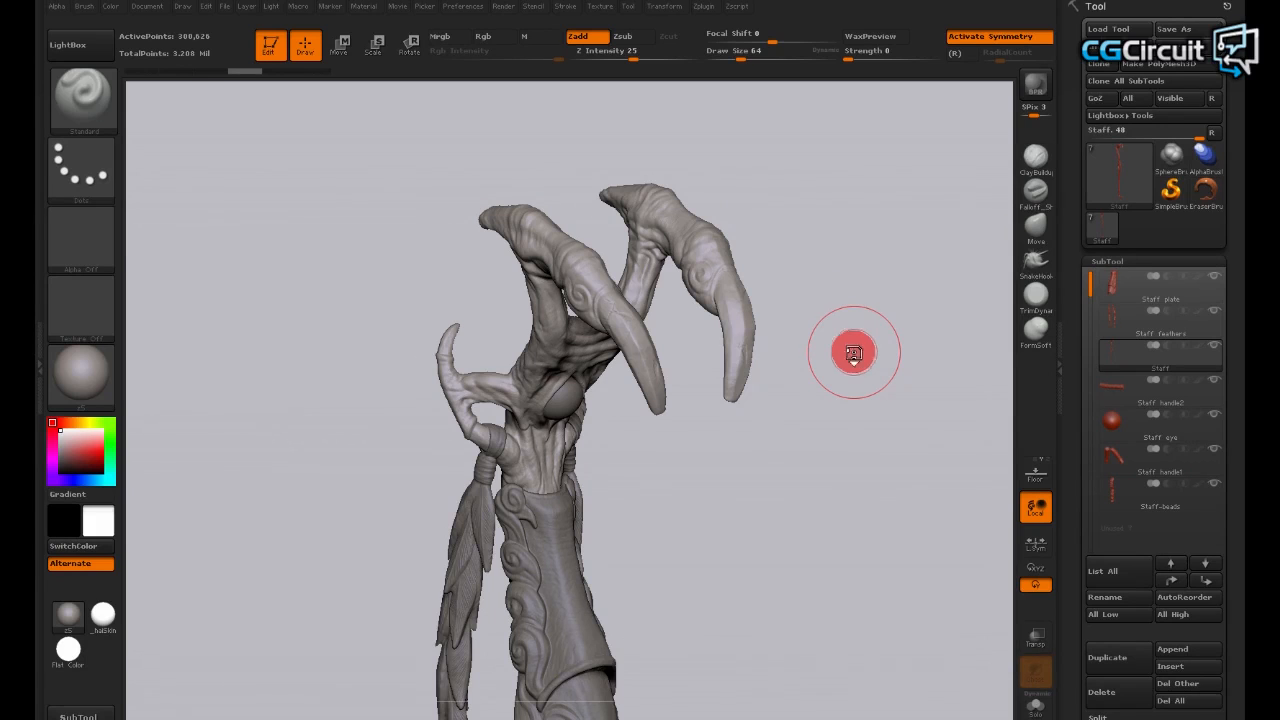
{"action": "mouse_move", "coordinate": [860, 218]}
{"action": "left_mouse_down"}
{"action": "mouse_move", "coordinate": [851, 231]}
{"action": "mouse_move", "coordinate": [903, 271]}
{"action": "mouse_move", "coordinate": [894, 254]}
{"action": "mouse_move", "coordinate": [916, 253]}
{"action": "mouse_move", "coordinate": [791, 280]}
{"action": "left_mouse_up"}
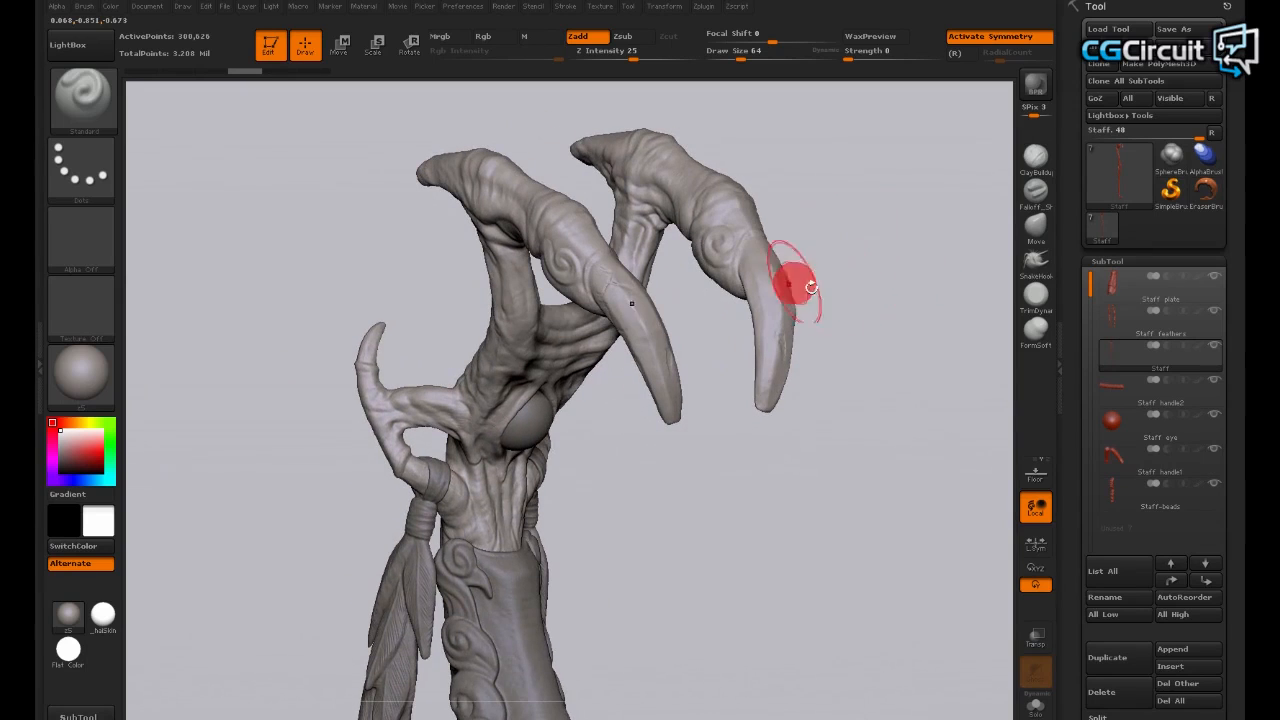
{"action": "left_click_drag", "start_coordinate": [866, 237], "coordinate": [757, 213]}
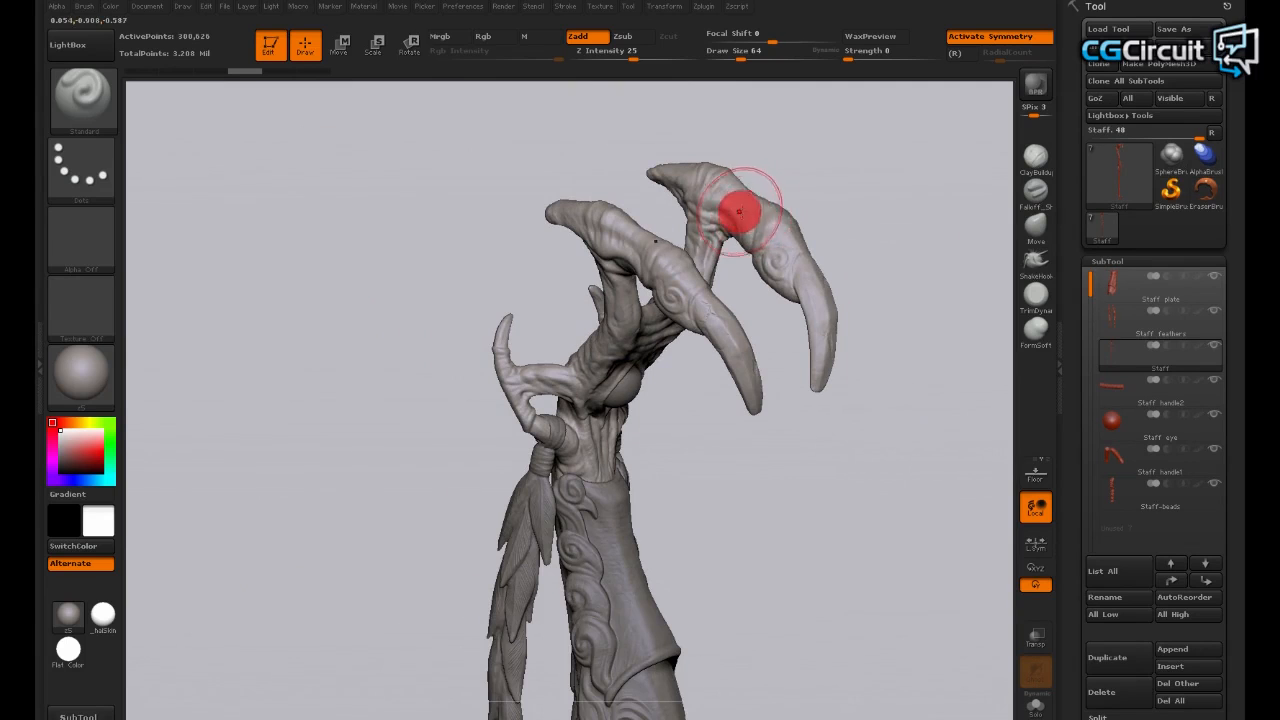
{"action": "left_click_drag", "start_coordinate": [827, 194], "coordinate": [848, 250]}
{"action": "left_click_drag", "start_coordinate": [859, 227], "coordinate": [779, 308]}
{"action": "left_click_drag", "start_coordinate": [630, 224], "coordinate": [789, 188]}
{"action": "left_click_drag", "start_coordinate": [809, 443], "coordinate": [869, 304]}
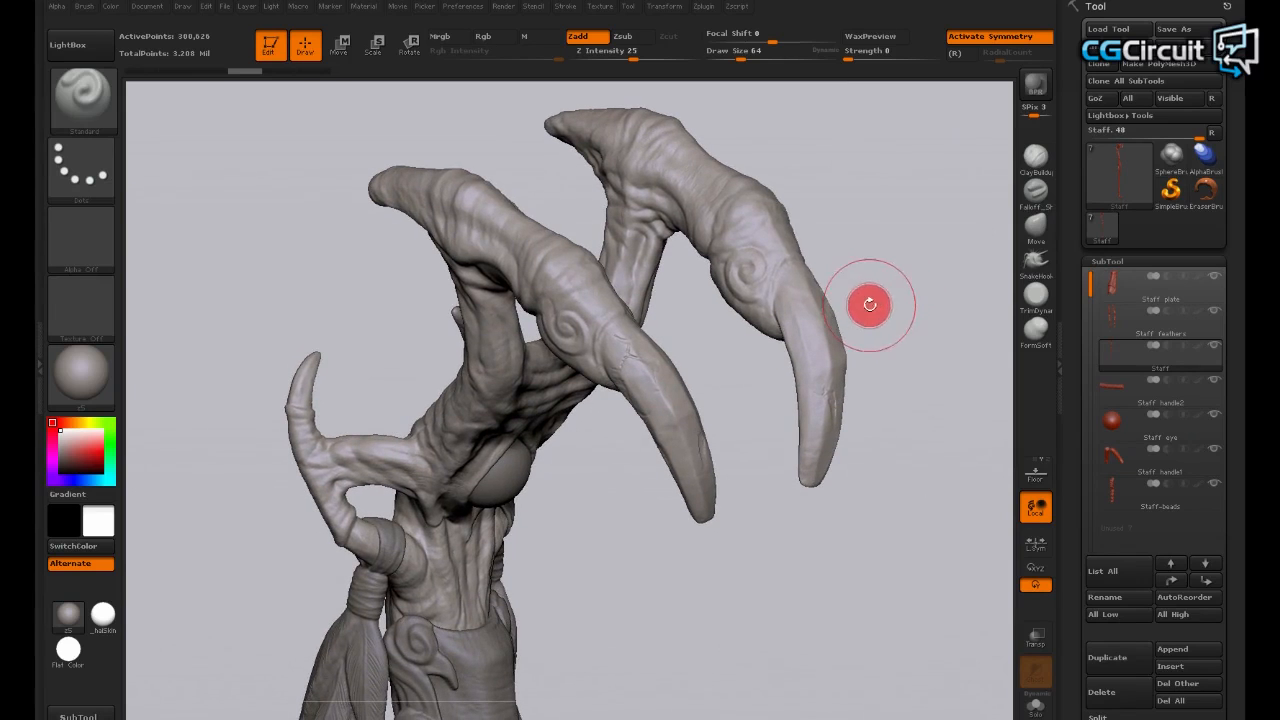
{"action": "left_click_drag", "start_coordinate": [818, 187], "coordinate": [835, 206], "text": "alt"}
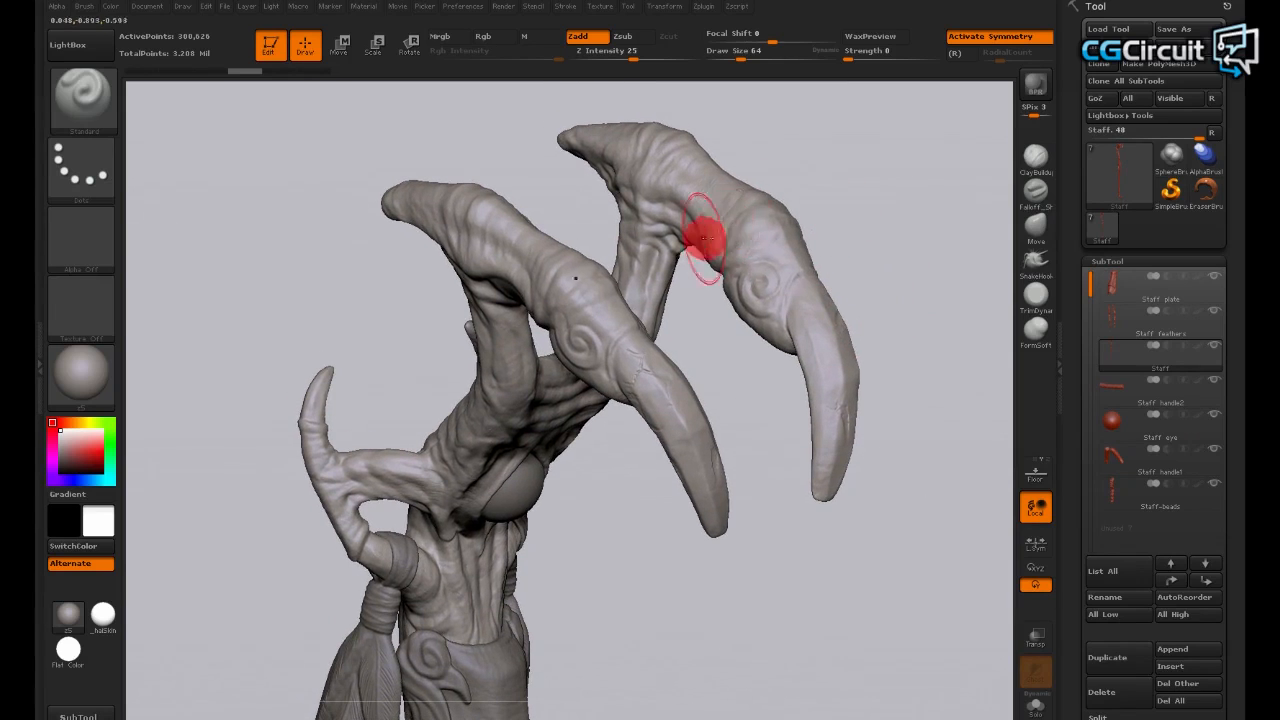
{"action": "left_click_drag", "start_coordinate": [896, 255], "coordinate": [870, 202], "text": "alt"}
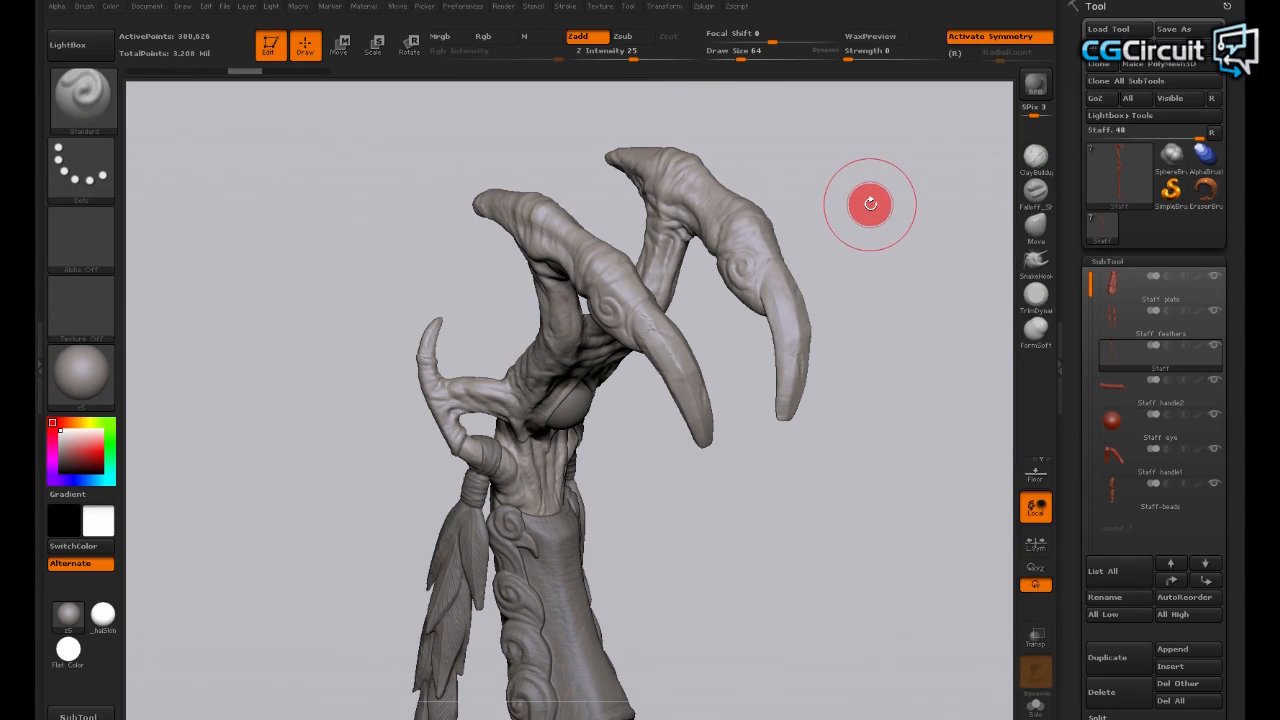
{"action": "left_click_drag", "start_coordinate": [870, 204], "coordinate": [904, 262]}
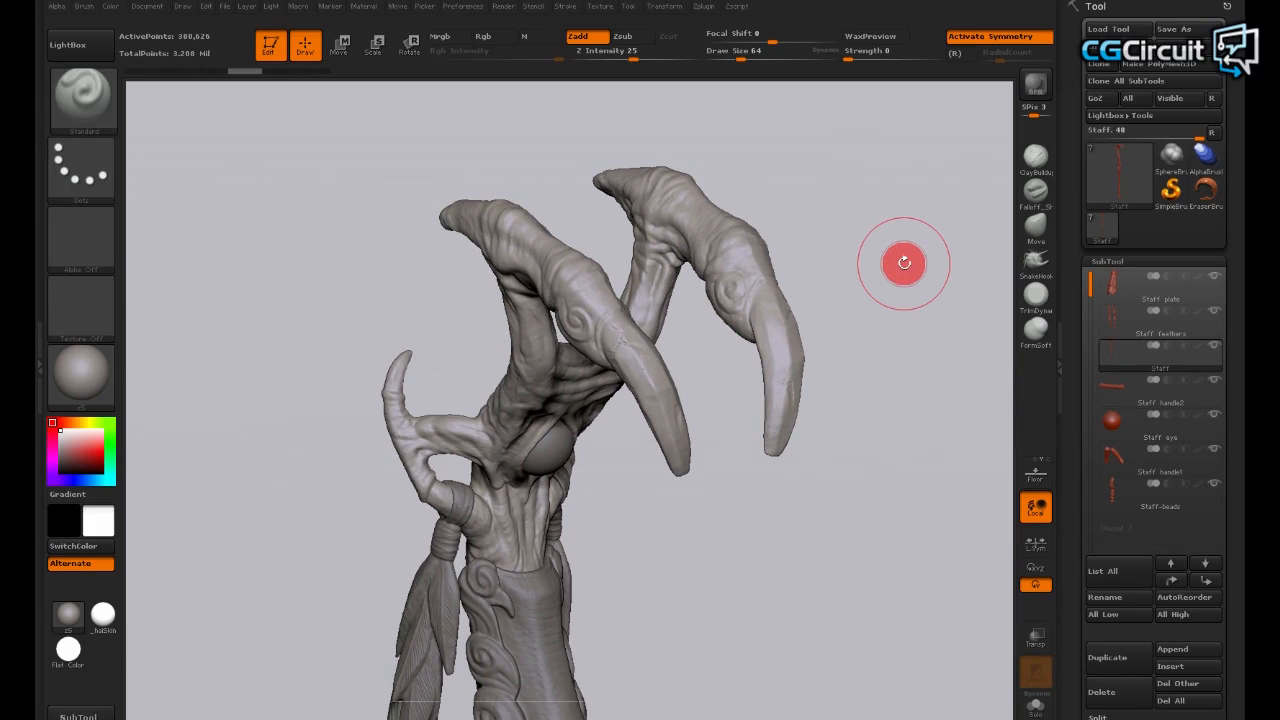
{"action": "left_click_drag", "start_coordinate": [904, 262], "coordinate": [860, 205]}
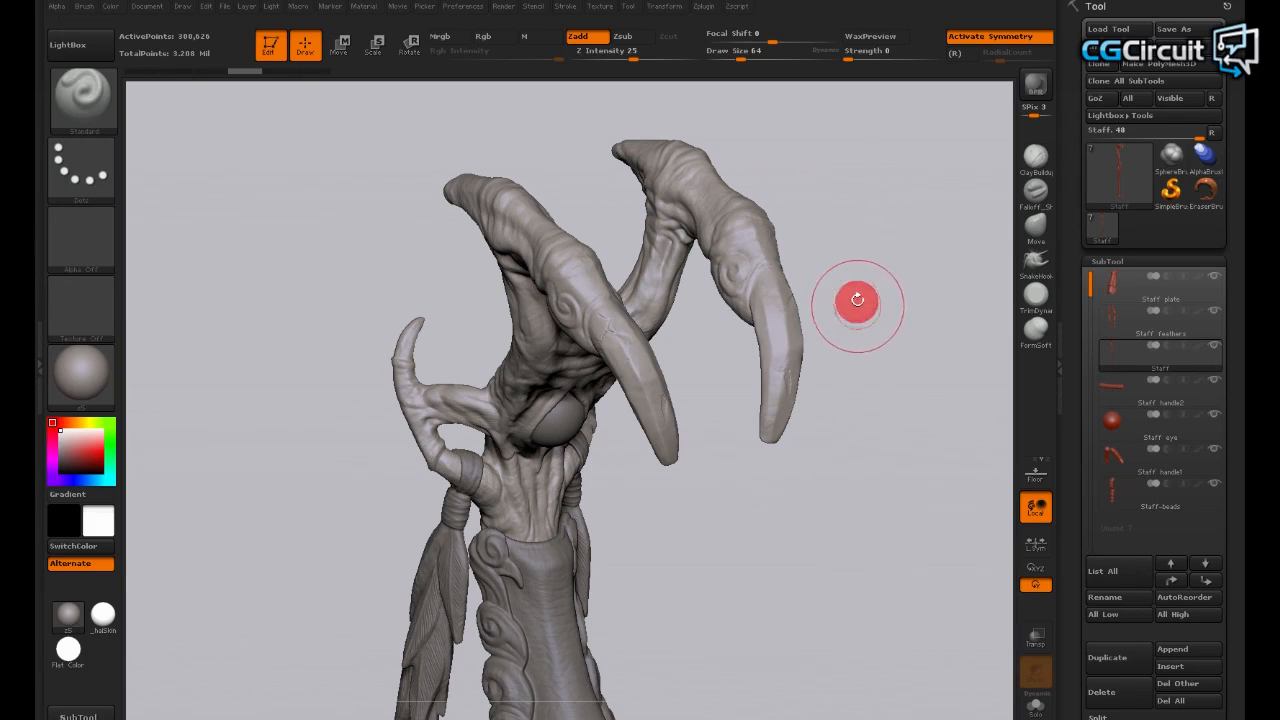
{"action": "mouse_move", "coordinate": [870, 316]}
{"action": "left_mouse_down"}
{"action": "mouse_move", "coordinate": [863, 377]}
{"action": "mouse_move", "coordinate": [866, 334]}
{"action": "mouse_move", "coordinate": [840, 397]}
{"action": "mouse_move", "coordinate": [822, 405]}
{"action": "mouse_move", "coordinate": [791, 497]}
{"action": "left_mouse_up"}
{"action": "left_click_drag", "start_coordinate": [651, 492], "coordinate": [873, 373], "text": "alt"}
{"action": "left_click_drag", "start_coordinate": [938, 410], "coordinate": [818, 243]}
{"action": "left_click_drag", "start_coordinate": [804, 325], "coordinate": [785, 360], "text": "alt"}
{"action": "mouse_move", "coordinate": [811, 279]}
{"action": "left_mouse_down"}
{"action": "mouse_move", "coordinate": [769, 397]}
{"action": "mouse_move", "coordinate": [894, 289]}
{"action": "mouse_move", "coordinate": [866, 389]}
{"action": "mouse_move", "coordinate": [901, 207]}
{"action": "mouse_move", "coordinate": [920, 183]}
{"action": "mouse_move", "coordinate": [889, 197]}
{"action": "mouse_move", "coordinate": [877, 163]}
{"action": "mouse_move", "coordinate": [917, 217]}
{"action": "mouse_move", "coordinate": [911, 234]}
{"action": "mouse_move", "coordinate": [893, 220]}
{"action": "mouse_move", "coordinate": [818, 256]}
{"action": "left_mouse_up"}
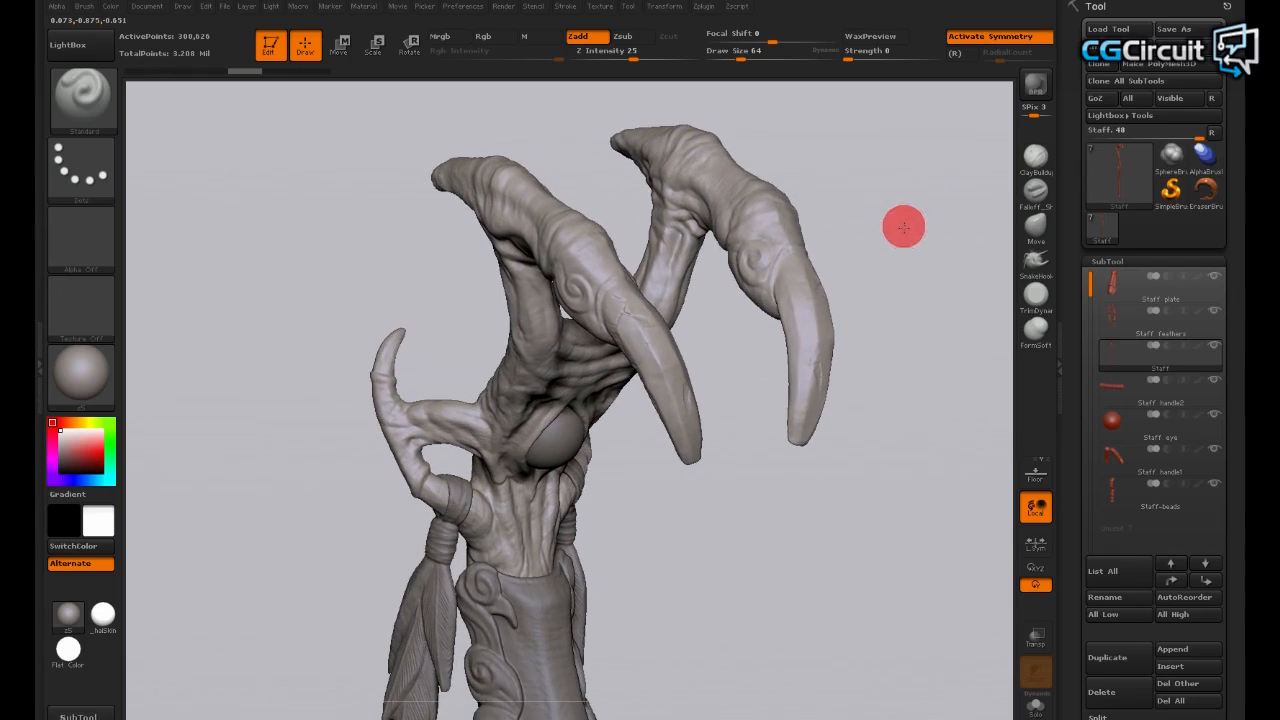
{"action": "left_click_drag", "start_coordinate": [904, 227], "coordinate": [760, 284]}
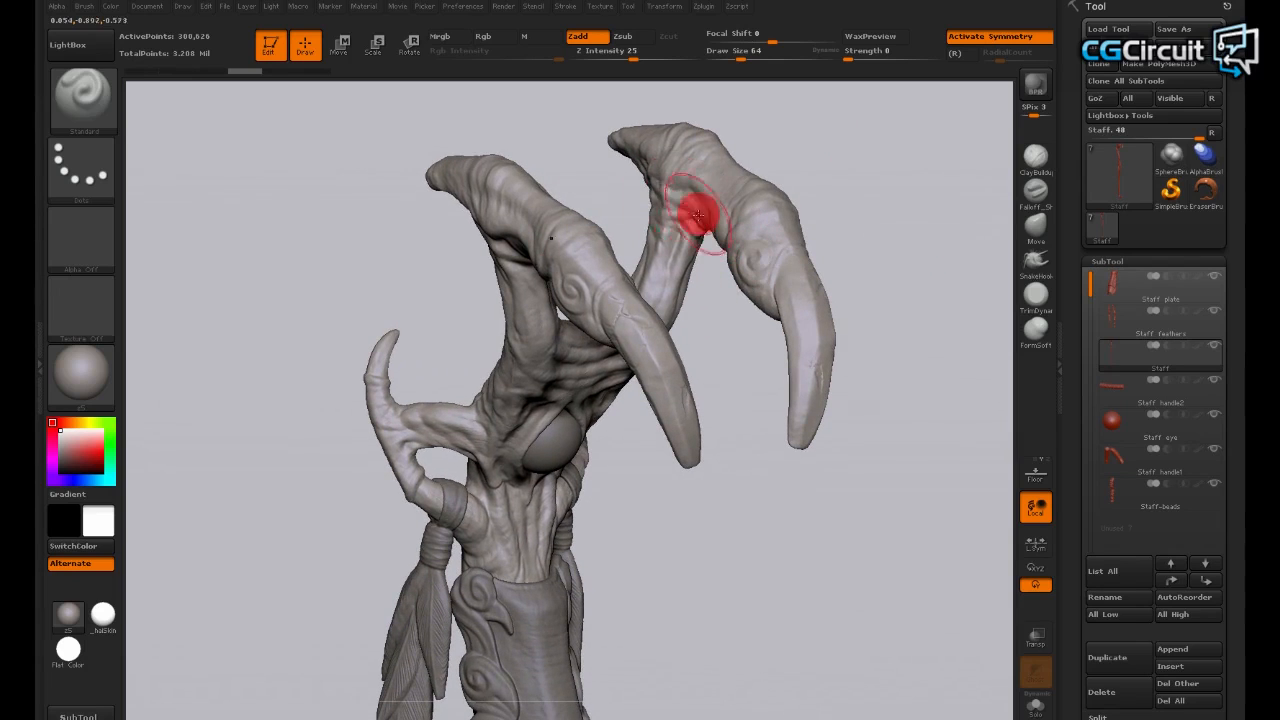
{"action": "left_click_drag", "start_coordinate": [913, 213], "coordinate": [898, 226]}
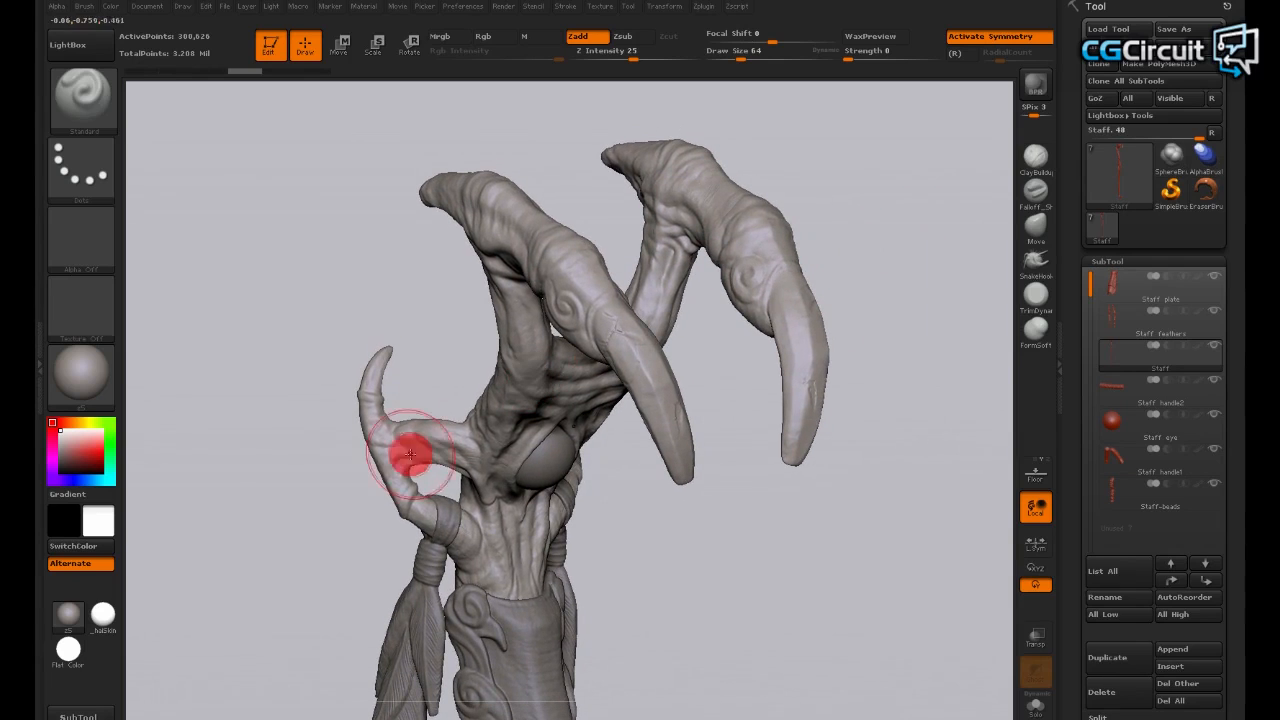